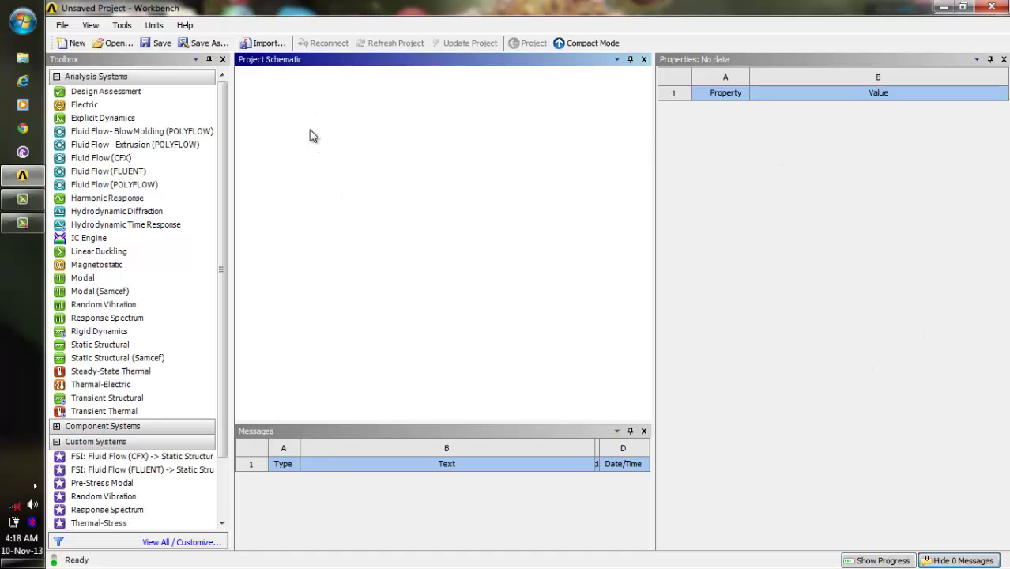
Step: Add a Fluid Flow (FLUENT) analysis system to the project schematic, keeping its default name
{"action": "right_click", "coordinate": [312, 173]}
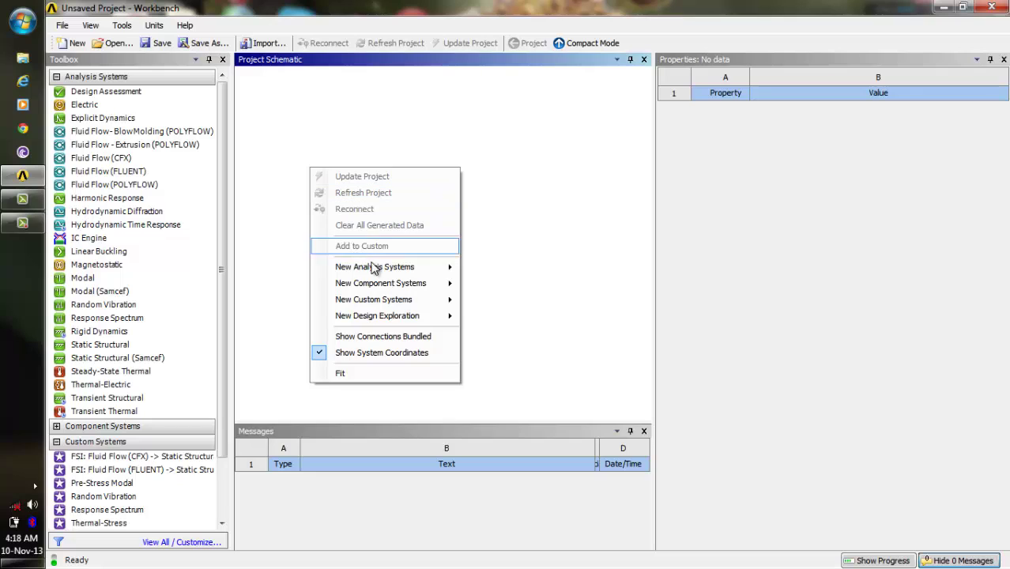
{"action": "mouse_move", "coordinate": [378, 270]}
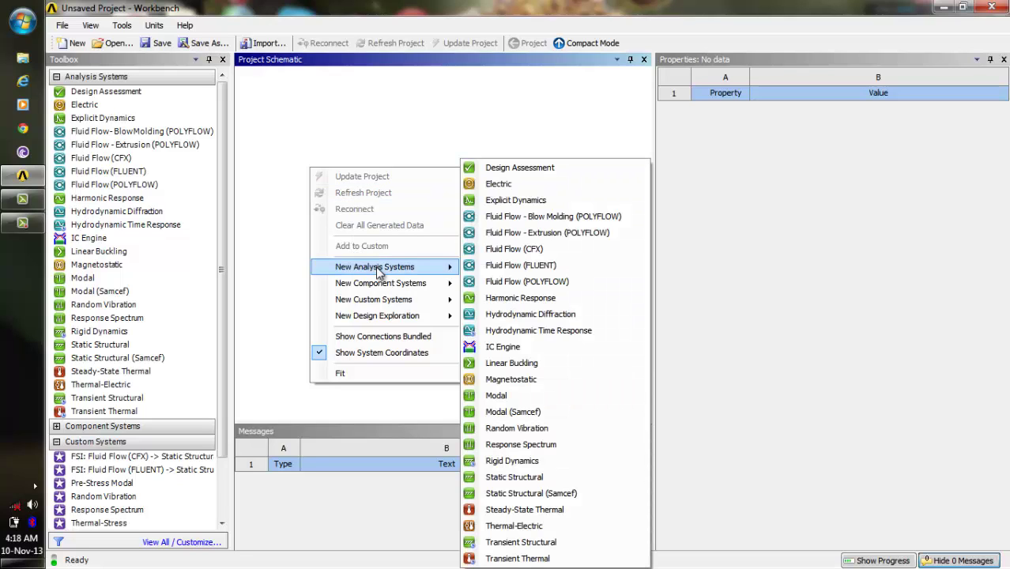
{"action": "left_click", "coordinate": [519, 266]}
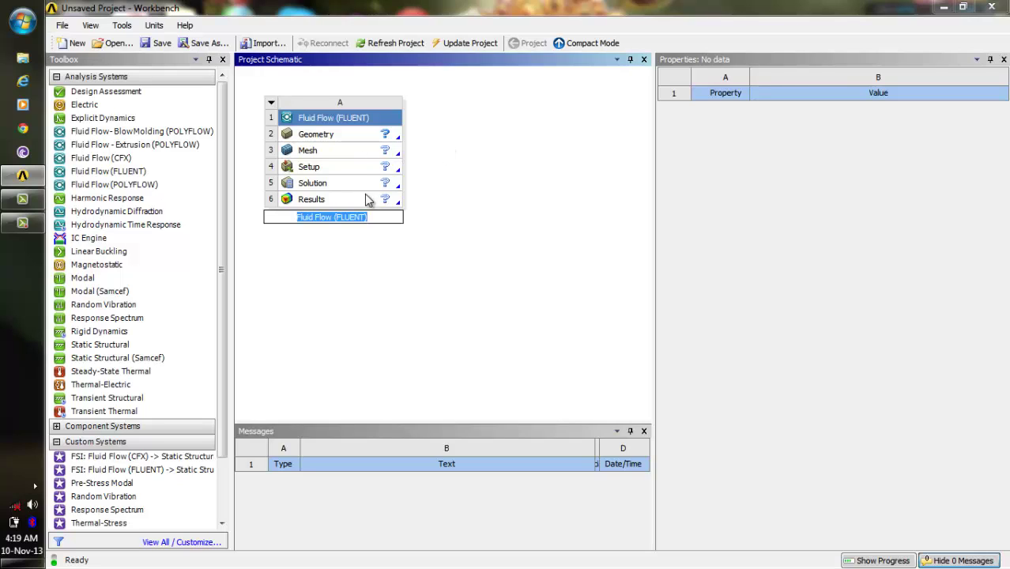
{"action": "left_click", "coordinate": [345, 253]}
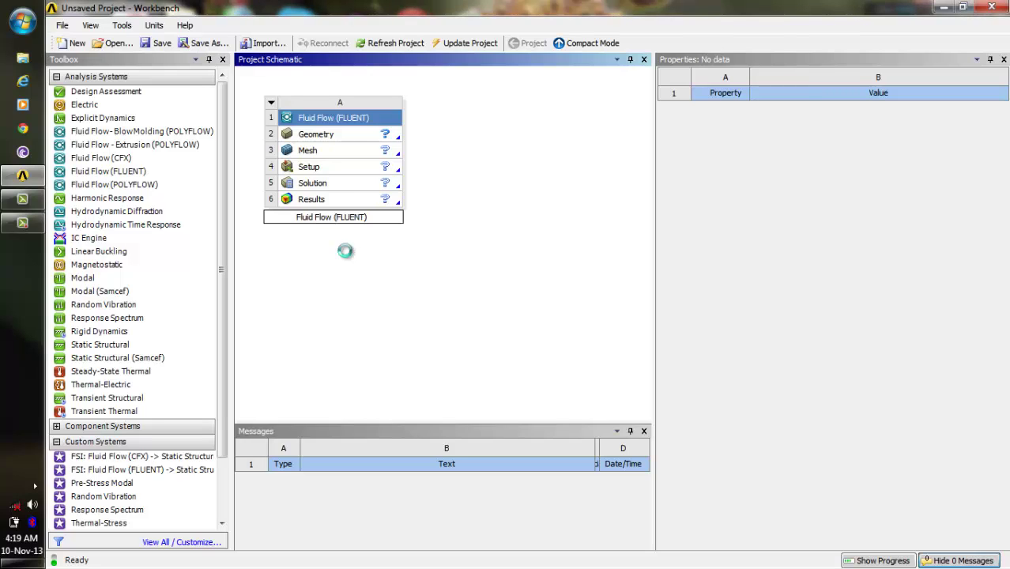
{"action": "right_click", "coordinate": [345, 253]}
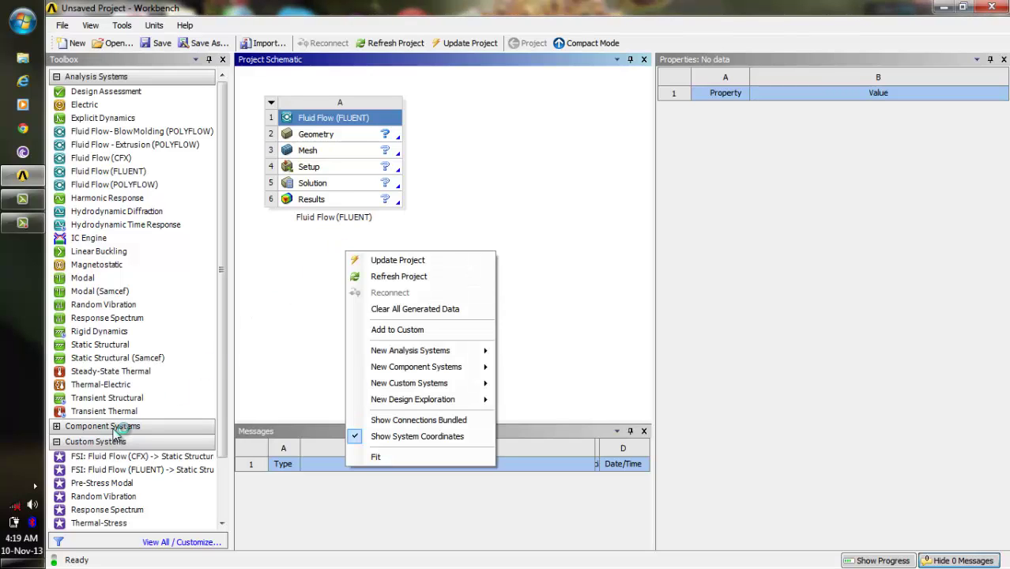
{"action": "mouse_move", "coordinate": [433, 352]}
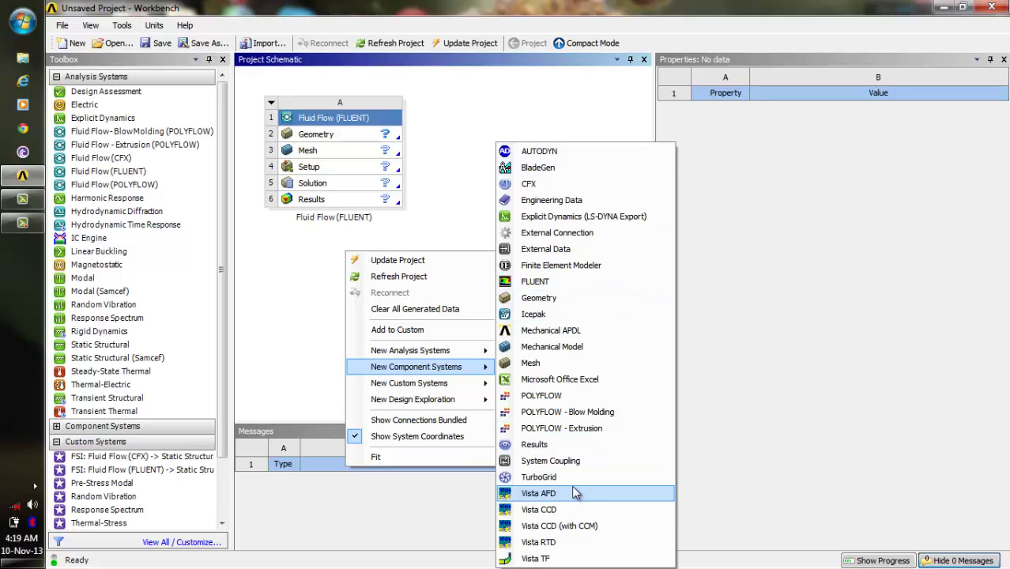
{"action": "left_click", "coordinate": [471, 150]}
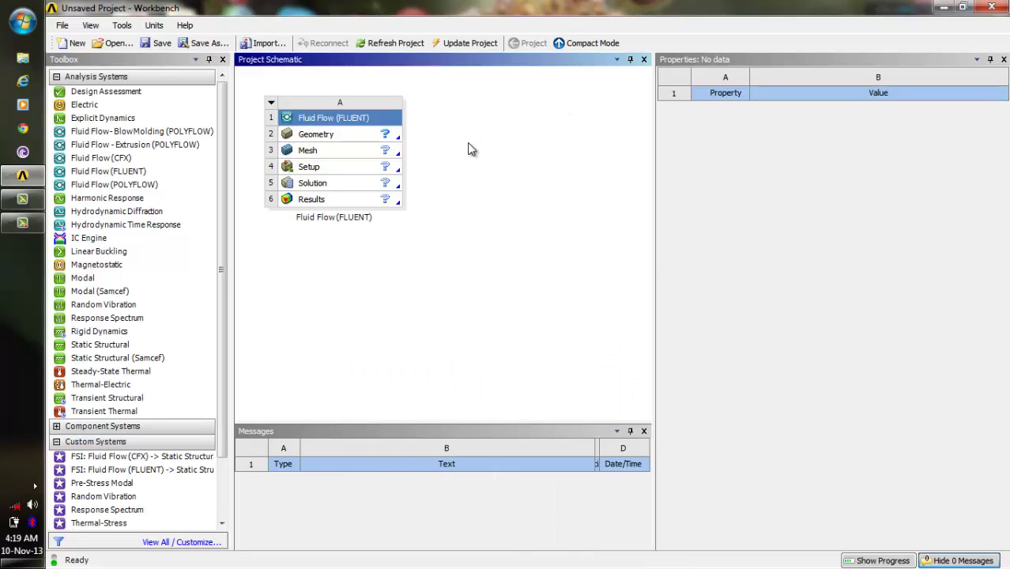
Step: Set the Geometry component's analysis type to 2D
{"action": "left_click", "coordinate": [337, 139]}
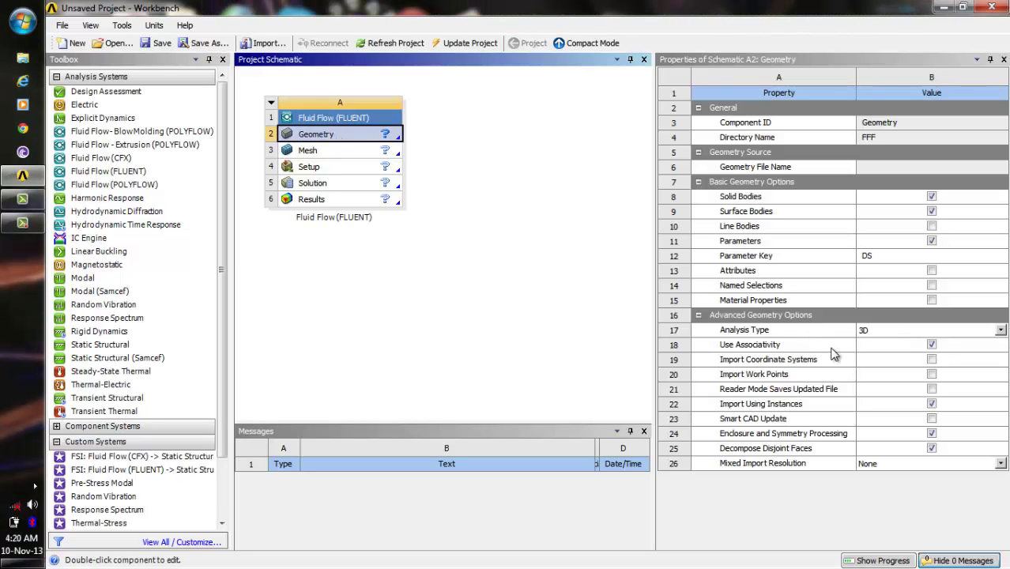
{"action": "left_click", "coordinate": [999, 330]}
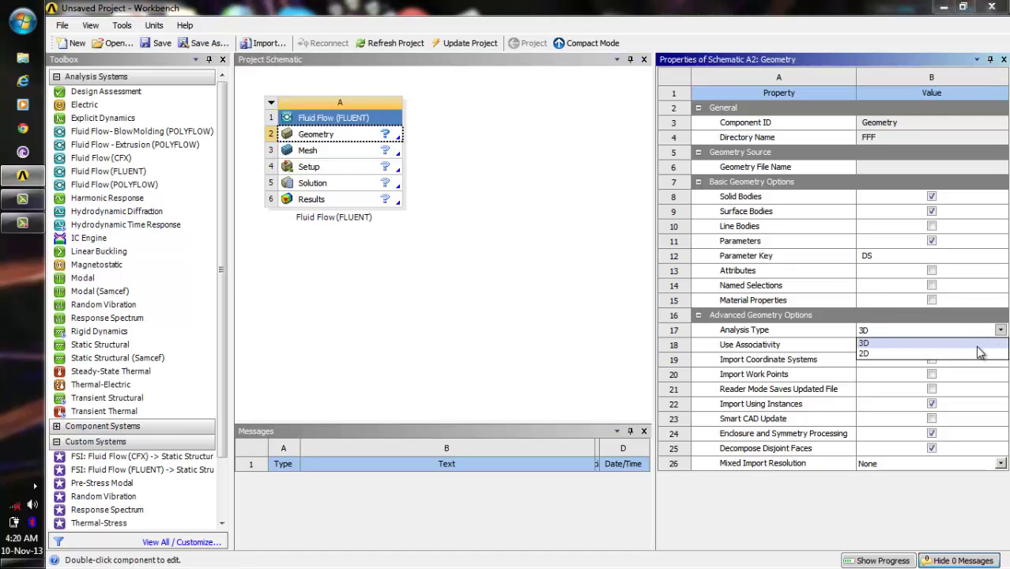
{"action": "left_click", "coordinate": [978, 353]}
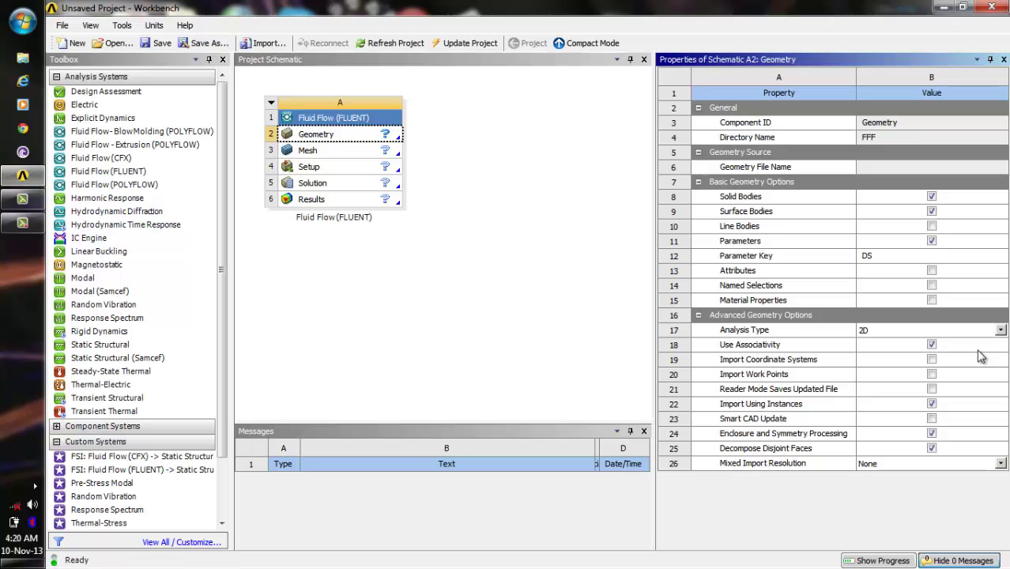
Step: Open the Geometry component in DesignModeler with millimeter as the length unit
{"action": "double_click", "coordinate": [312, 136]}
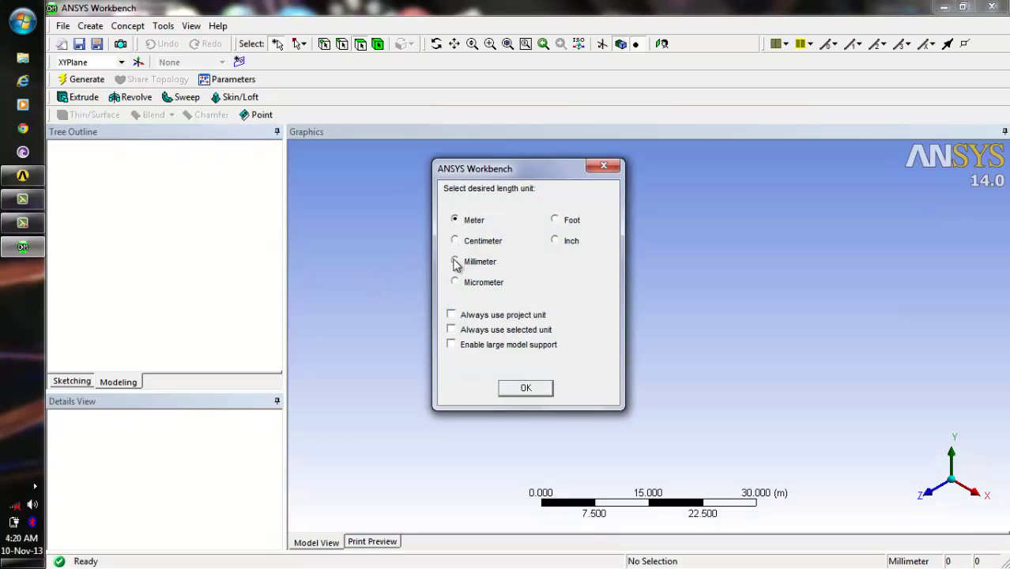
{"action": "left_click", "coordinate": [455, 263]}
{"action": "left_click", "coordinate": [526, 388]}
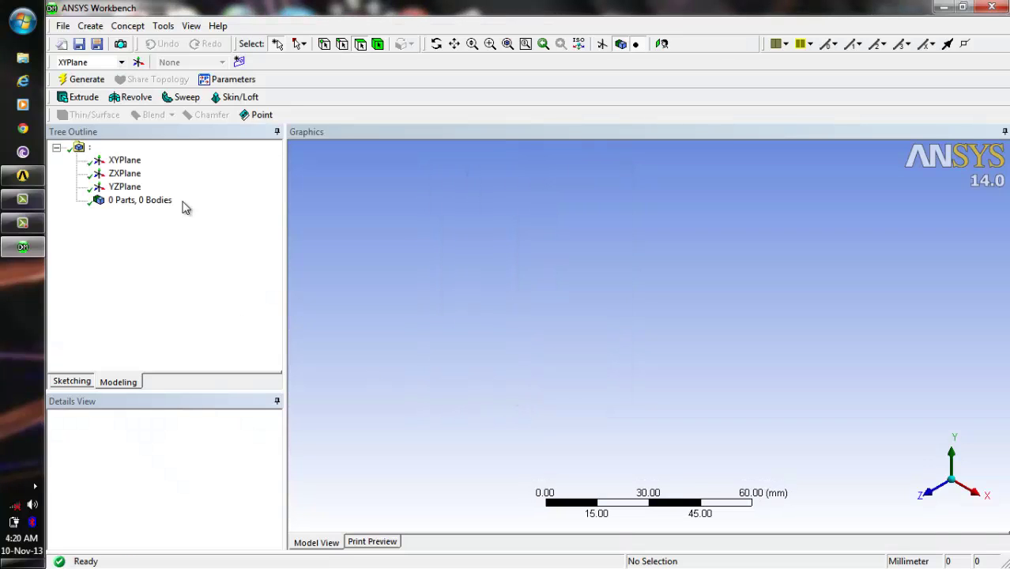
Step: Sketch a rectangle about 71 mm wide and 30 mm high on the XY plane, just above the X axis and spanning the Y axis
{"action": "left_click", "coordinate": [124, 160]}
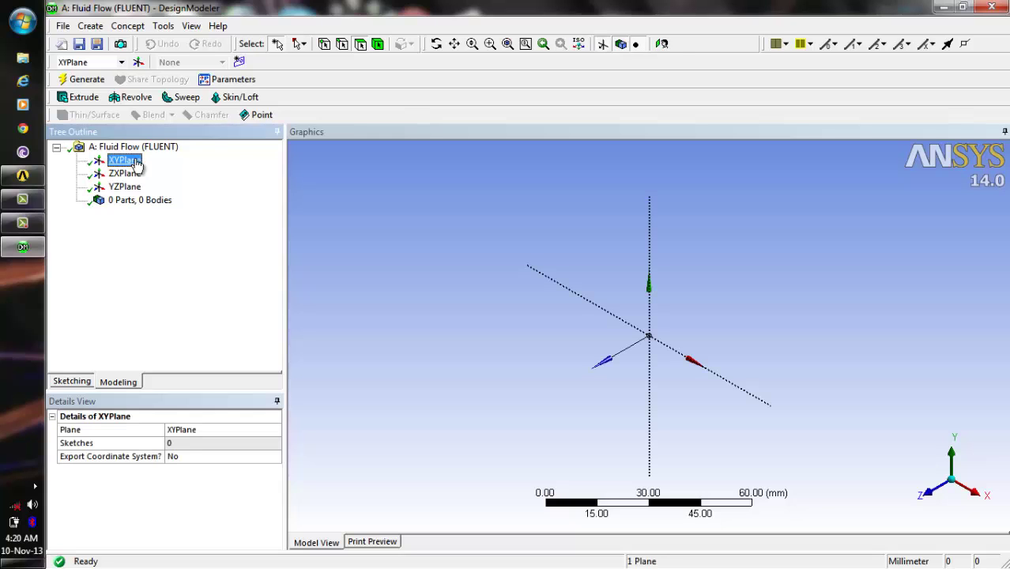
{"action": "left_click", "coordinate": [662, 44]}
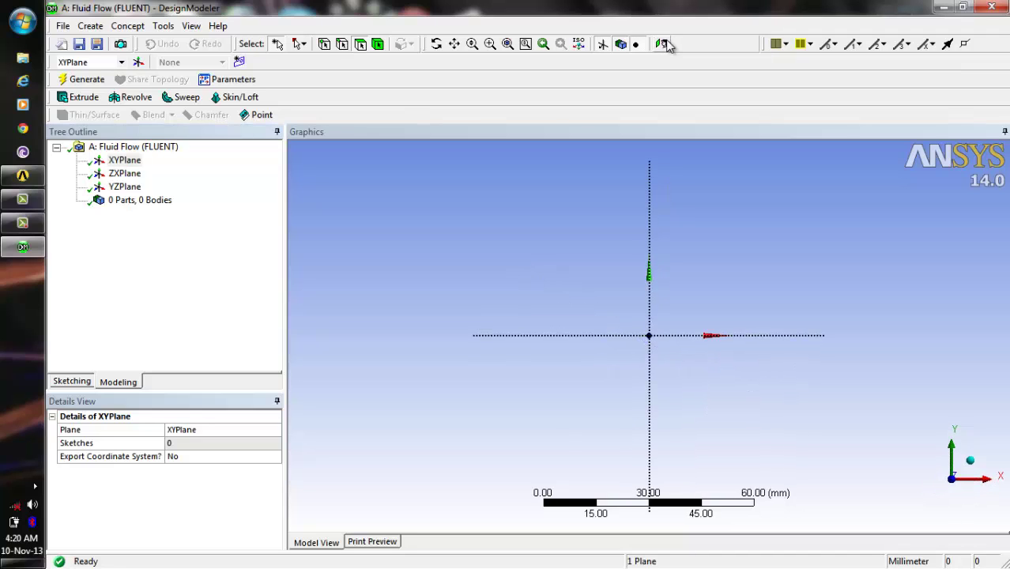
{"action": "left_click", "coordinate": [72, 381]}
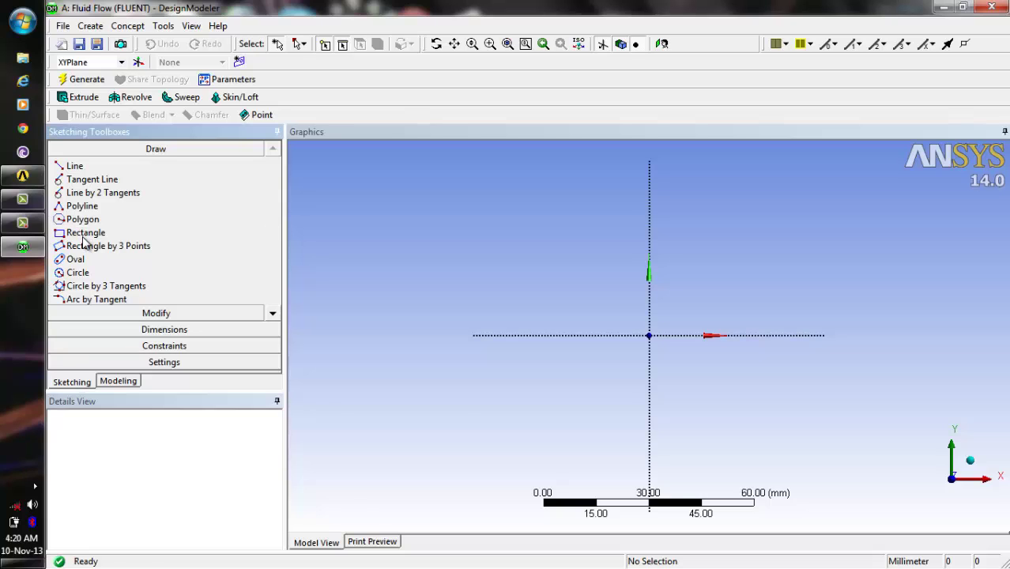
{"action": "left_click", "coordinate": [85, 234]}
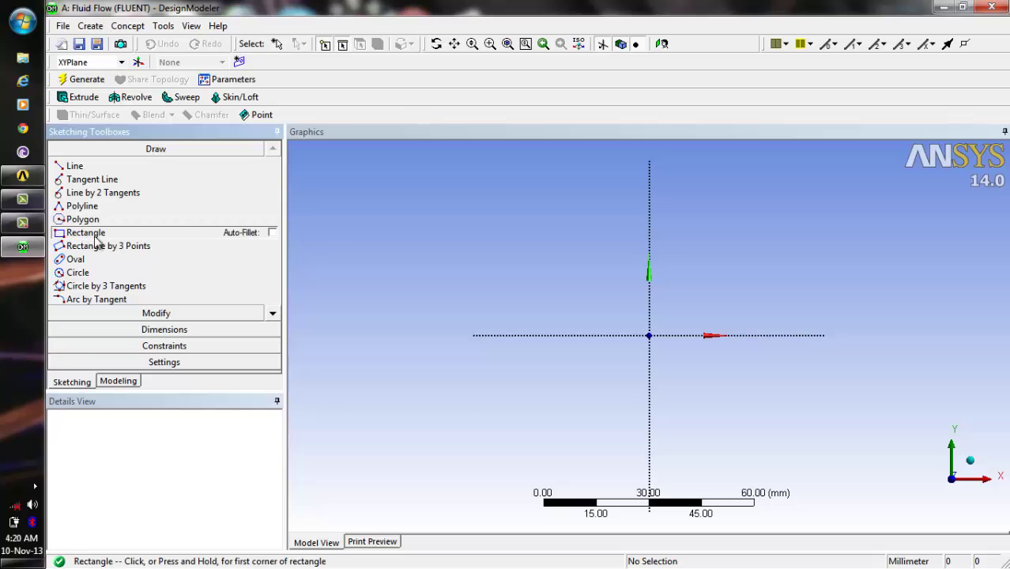
{"action": "left_click", "coordinate": [510, 210]}
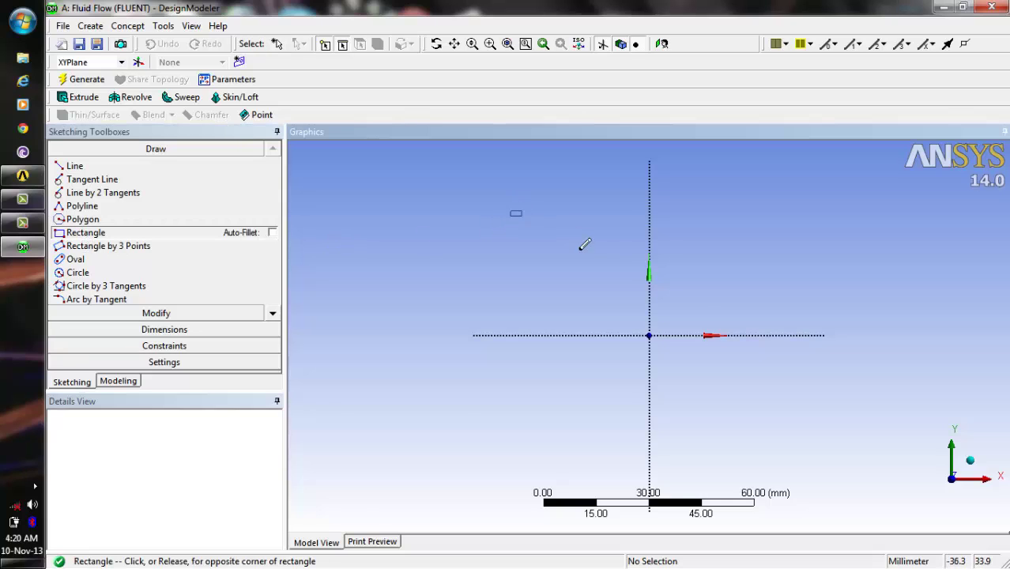
{"action": "left_click", "coordinate": [760, 316]}
{"action": "left_click", "coordinate": [761, 316]}
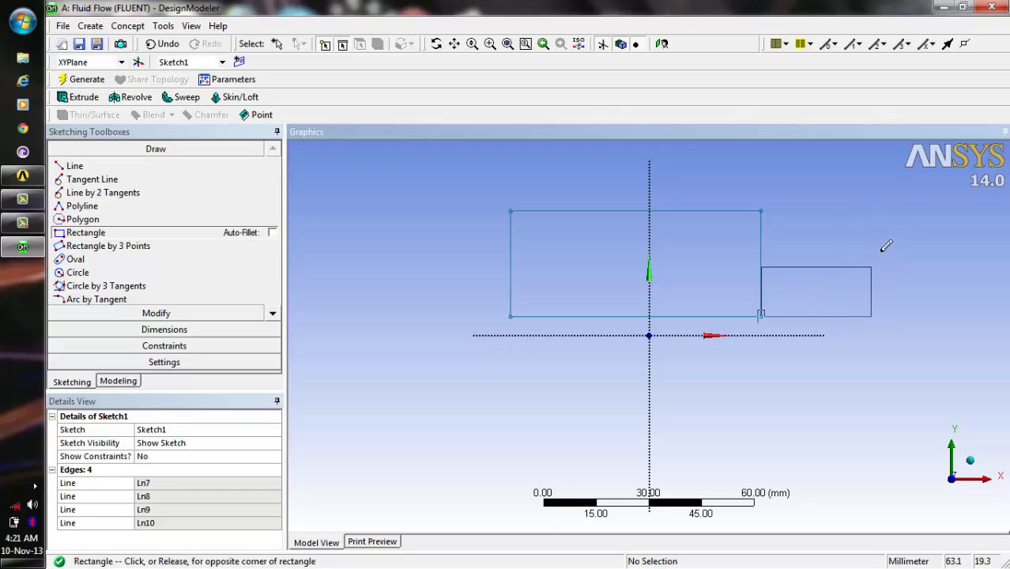
{"action": "key", "text": "Escape"}
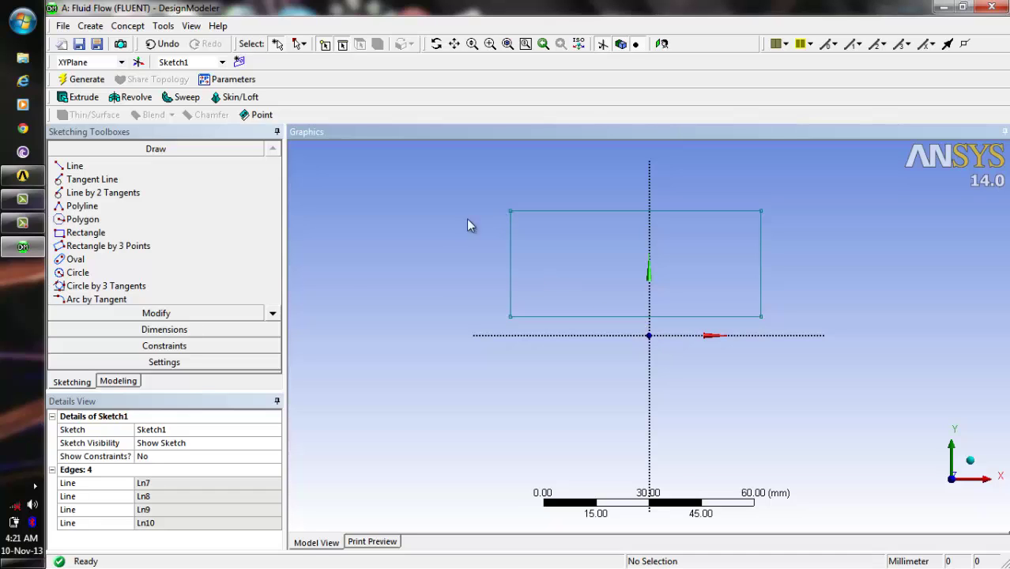
Step: Draw a diagonal line across the rectangle's lower-right corner, starting about 51 mm from the left edge, and trim off the corner segments
{"action": "left_click", "coordinate": [136, 166]}
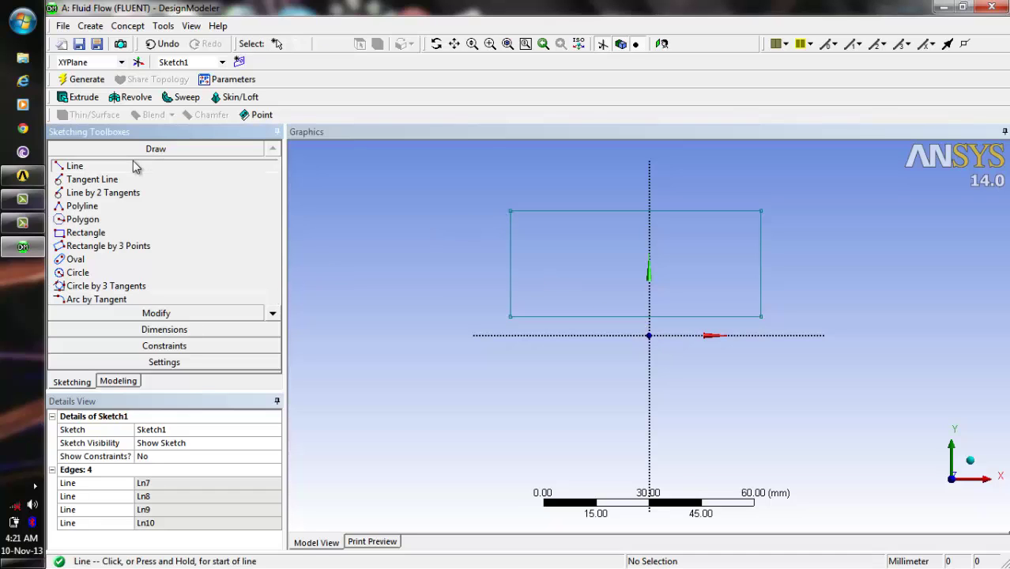
{"action": "left_click", "coordinate": [686, 316]}
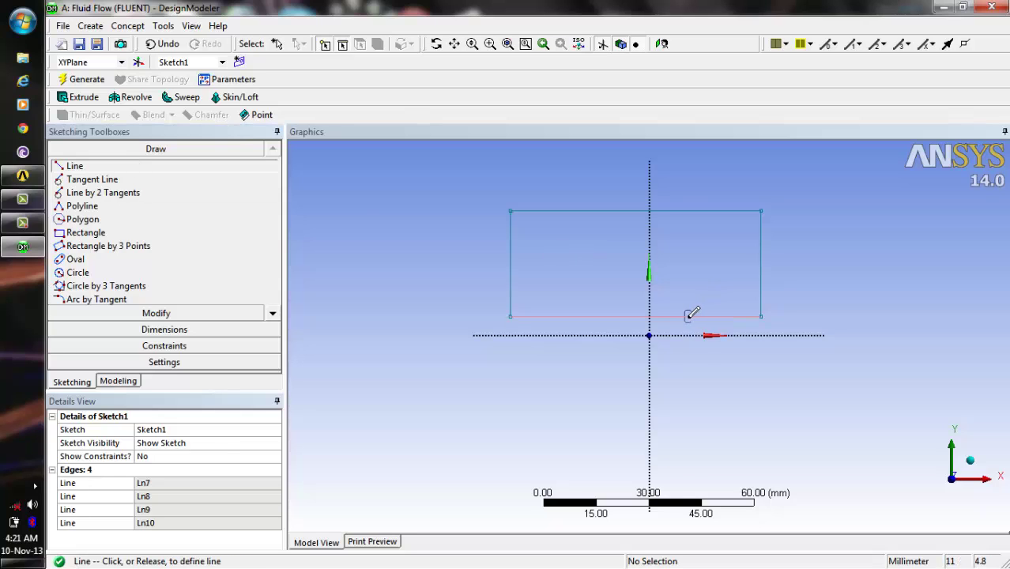
{"action": "left_click", "coordinate": [761, 272]}
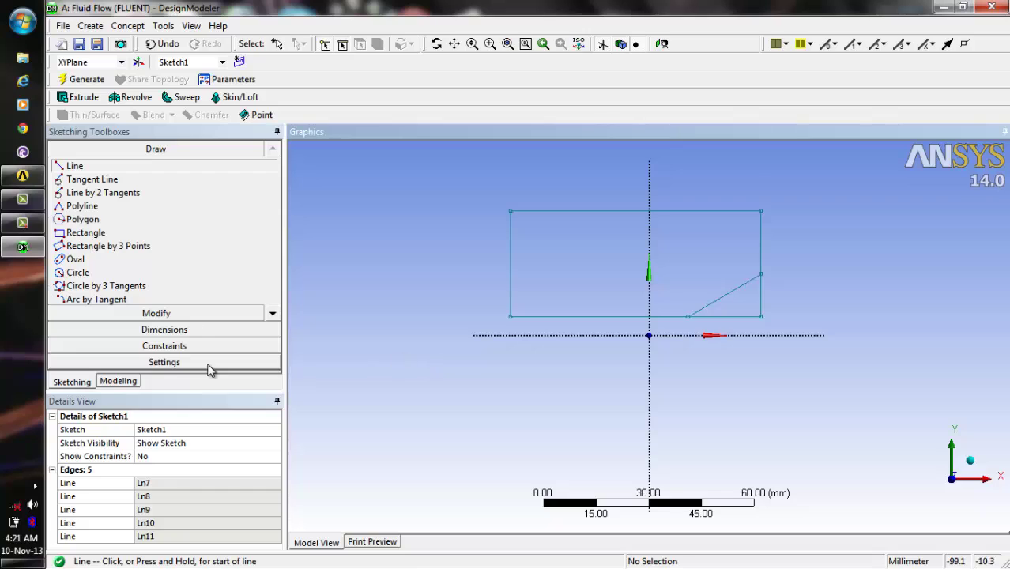
{"action": "left_click", "coordinate": [178, 312]}
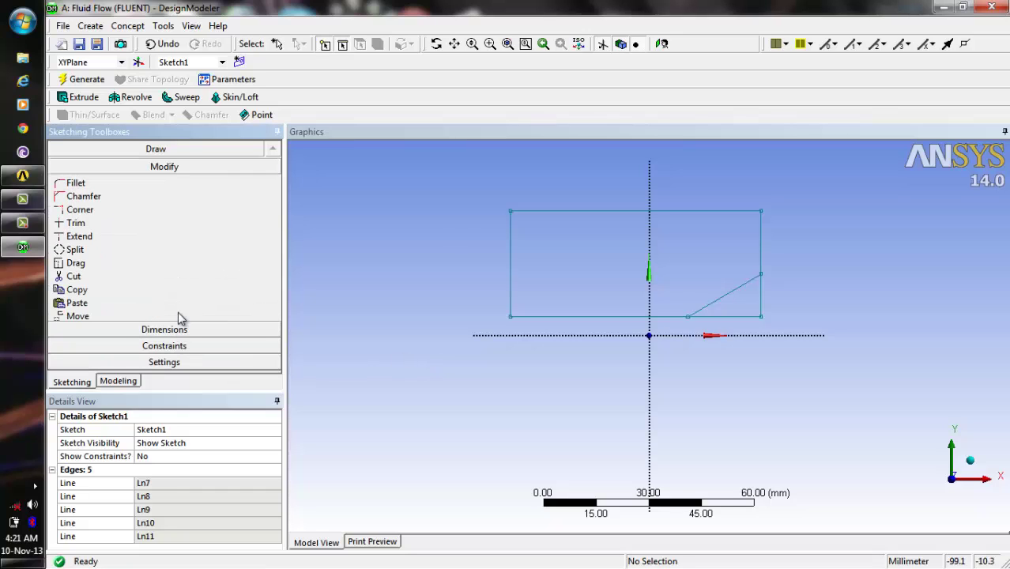
{"action": "left_click", "coordinate": [140, 224]}
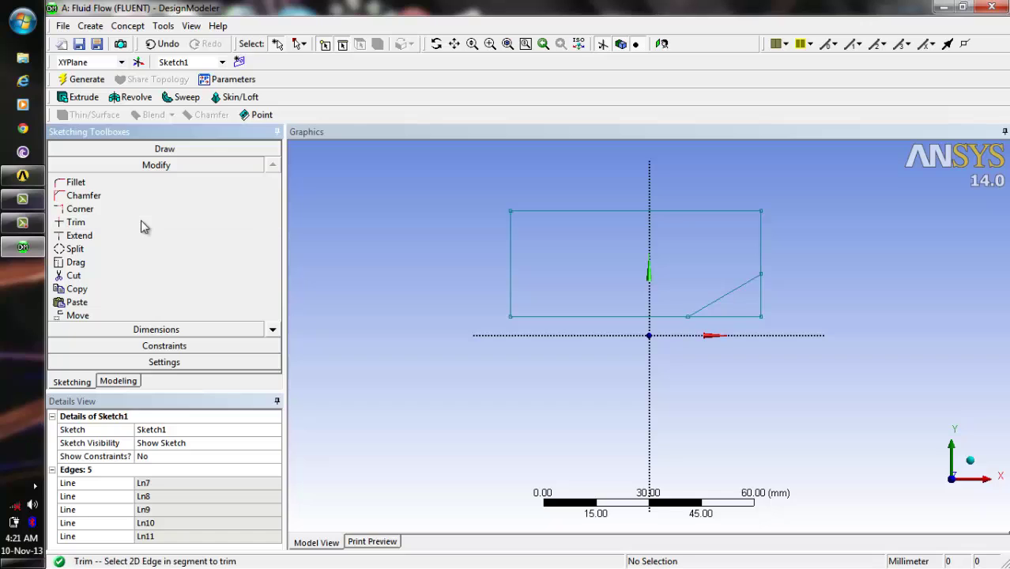
{"action": "left_click", "coordinate": [735, 311]}
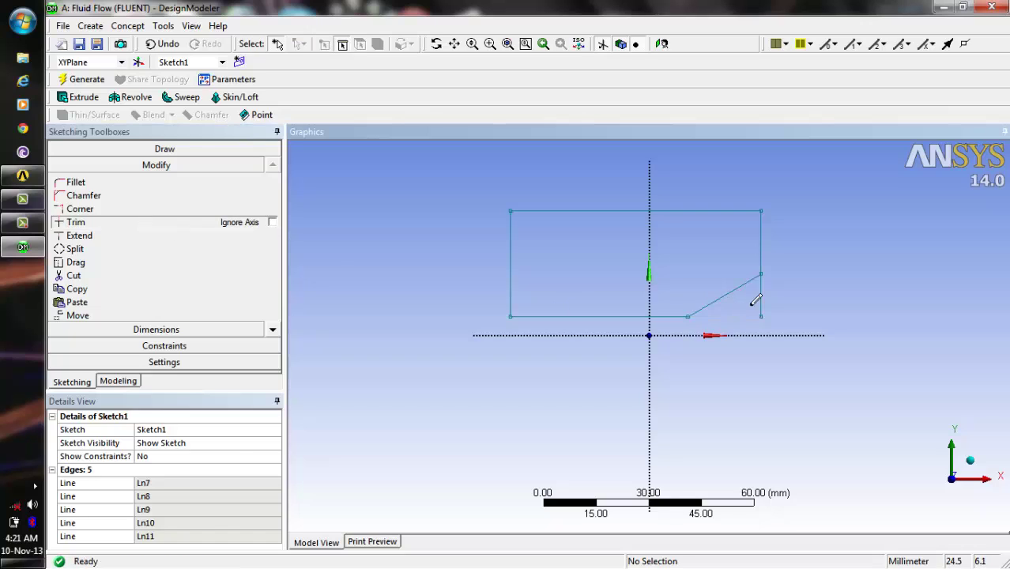
{"action": "left_click", "coordinate": [765, 294]}
Step: Add Length/Distance dimensions for the profile's overall width above it and for its shorter bottom edge below it
{"action": "left_click", "coordinate": [193, 329]}
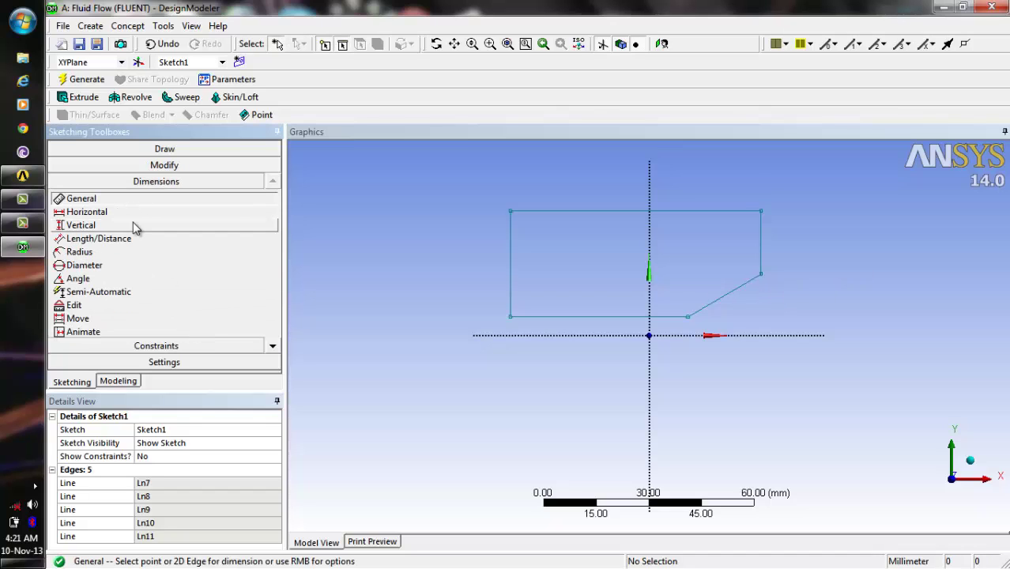
{"action": "left_click", "coordinate": [132, 239]}
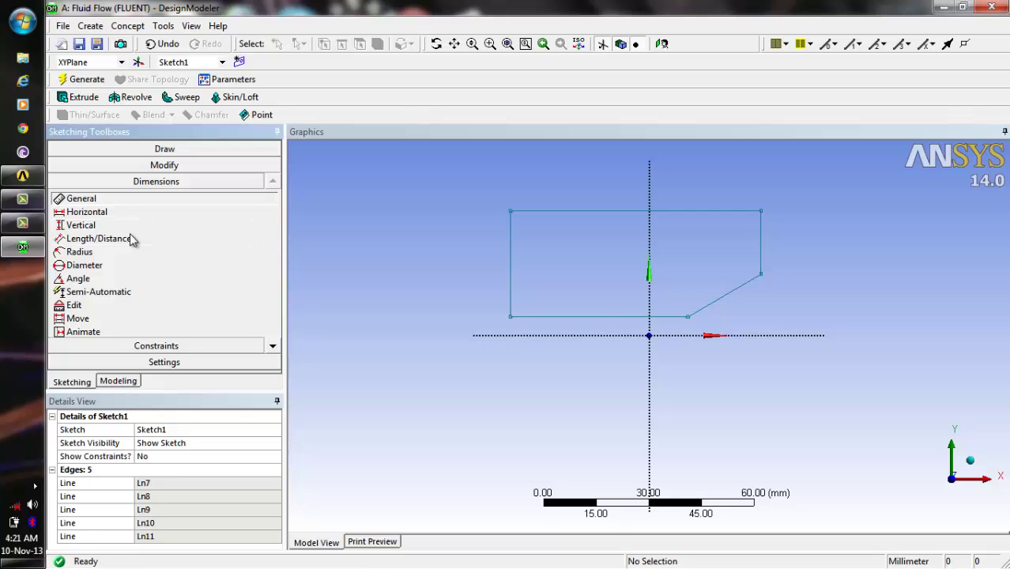
{"action": "left_click", "coordinate": [509, 225]}
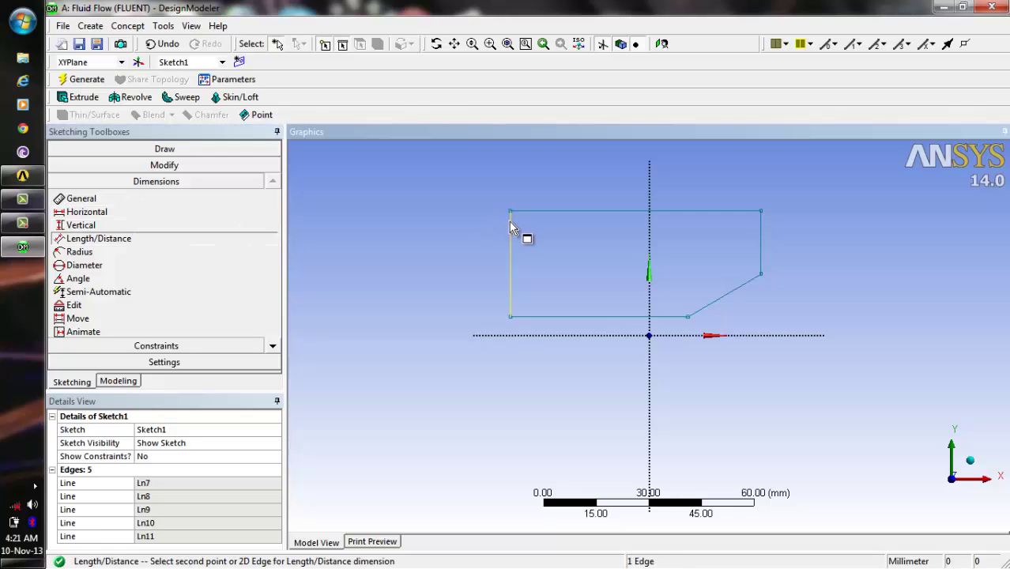
{"action": "left_click", "coordinate": [761, 240]}
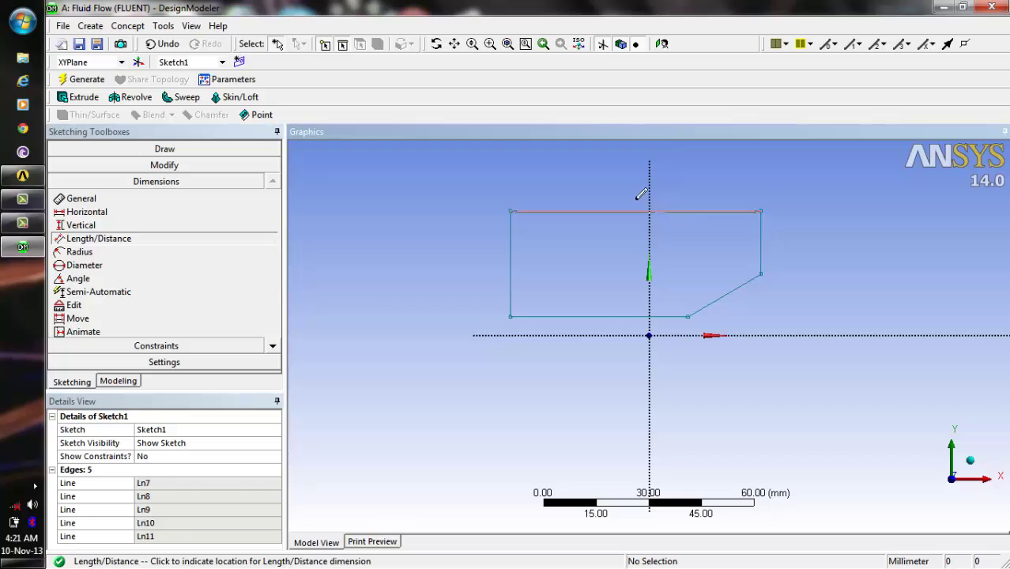
{"action": "left_click", "coordinate": [624, 173]}
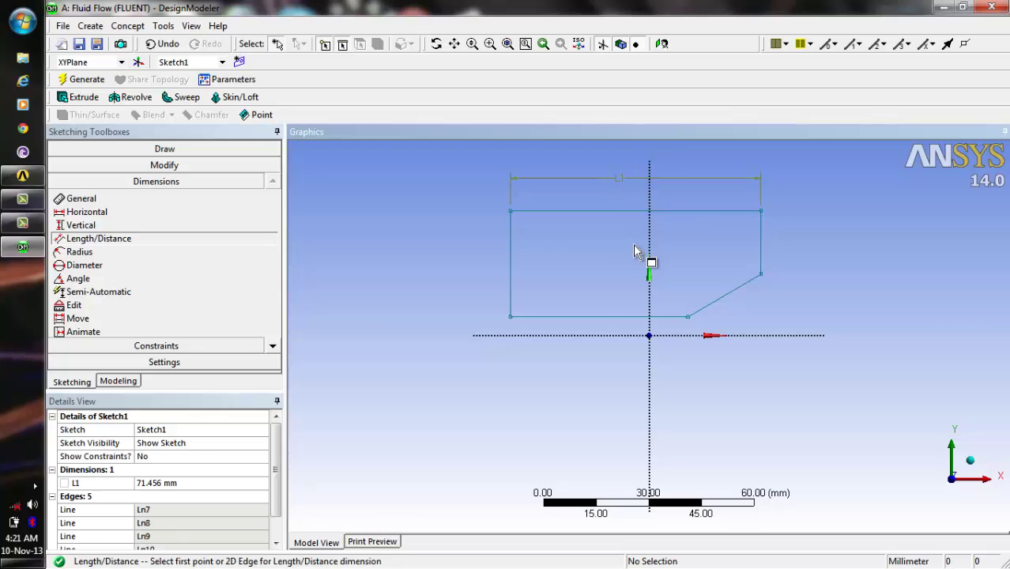
{"action": "left_click", "coordinate": [688, 318]}
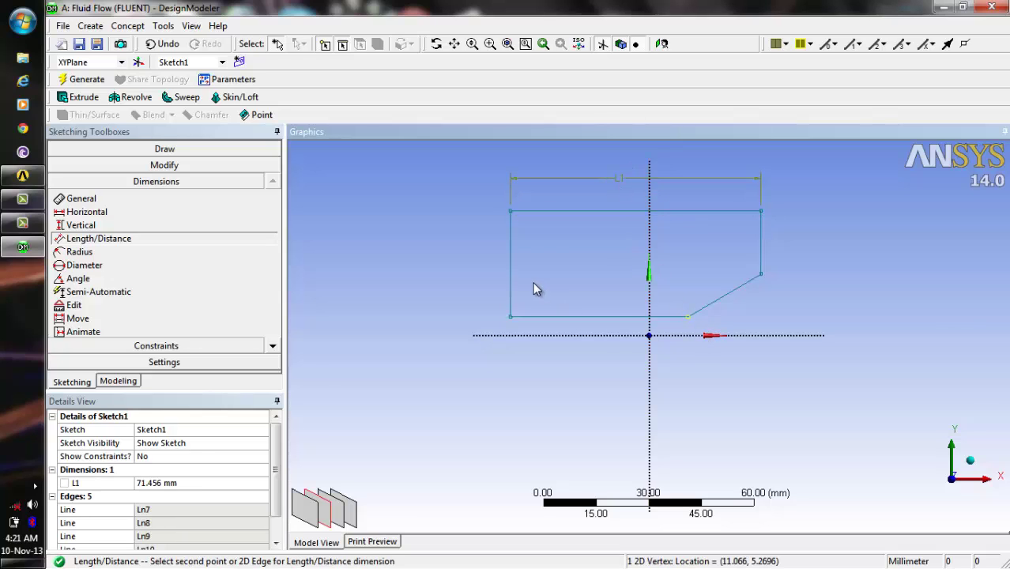
{"action": "left_click", "coordinate": [511, 287]}
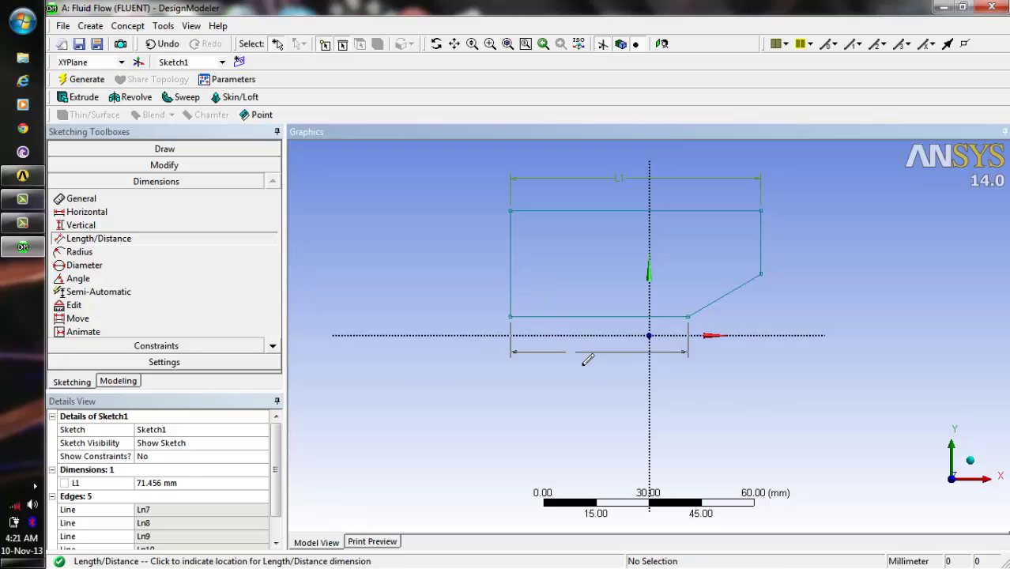
{"action": "left_click", "coordinate": [594, 395]}
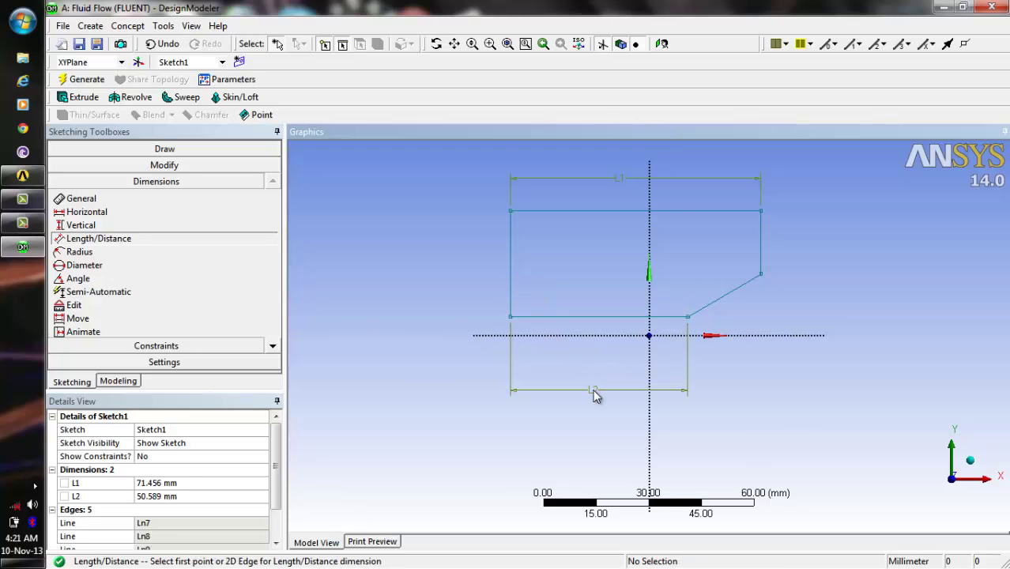
Step: Add Length/Distance dimensions for the profile's shorter vertical edge beside the slope and for its full-height opposite edge
{"action": "left_click", "coordinate": [766, 218]}
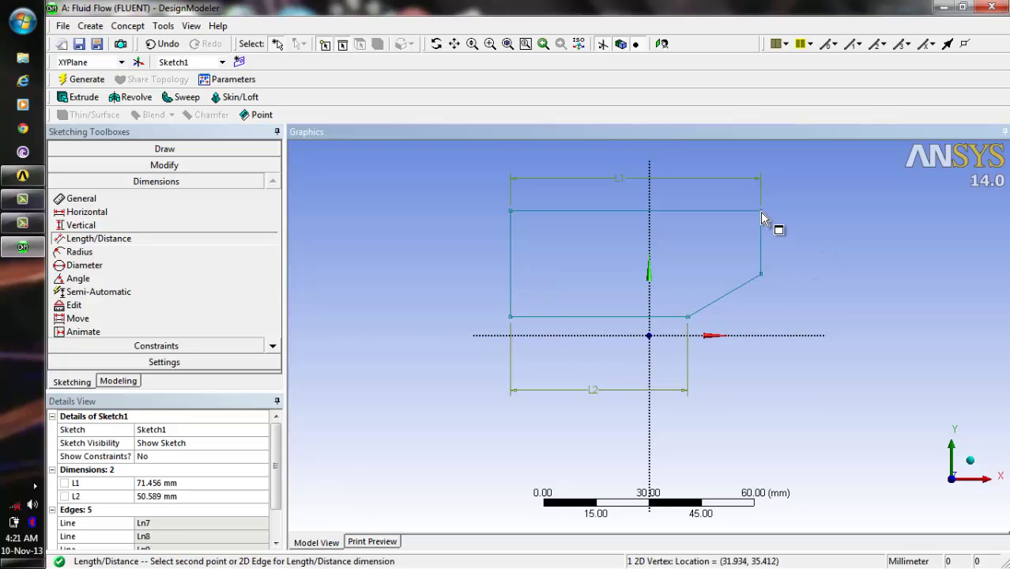
{"action": "left_click", "coordinate": [762, 276]}
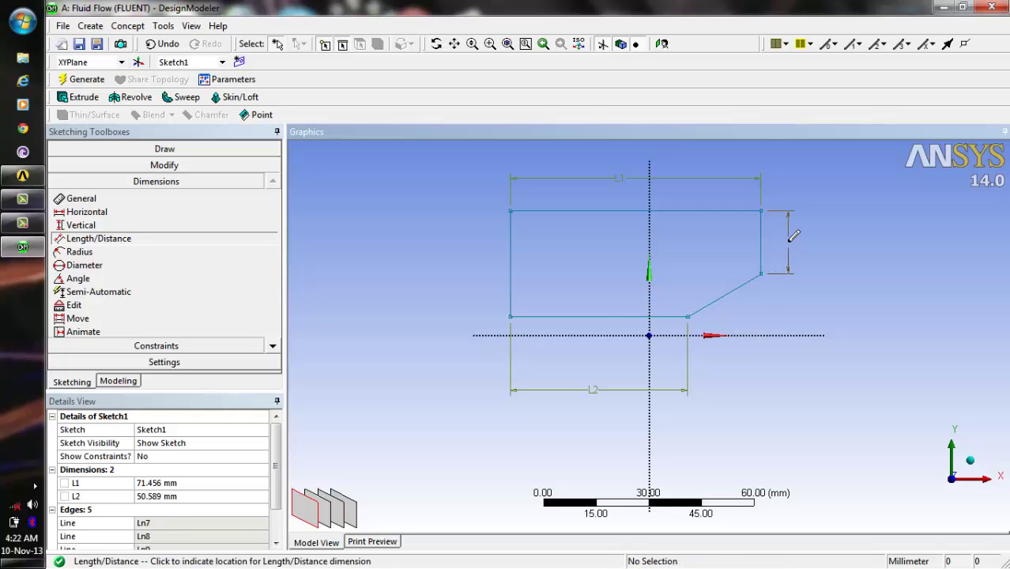
{"action": "left_click", "coordinate": [787, 249]}
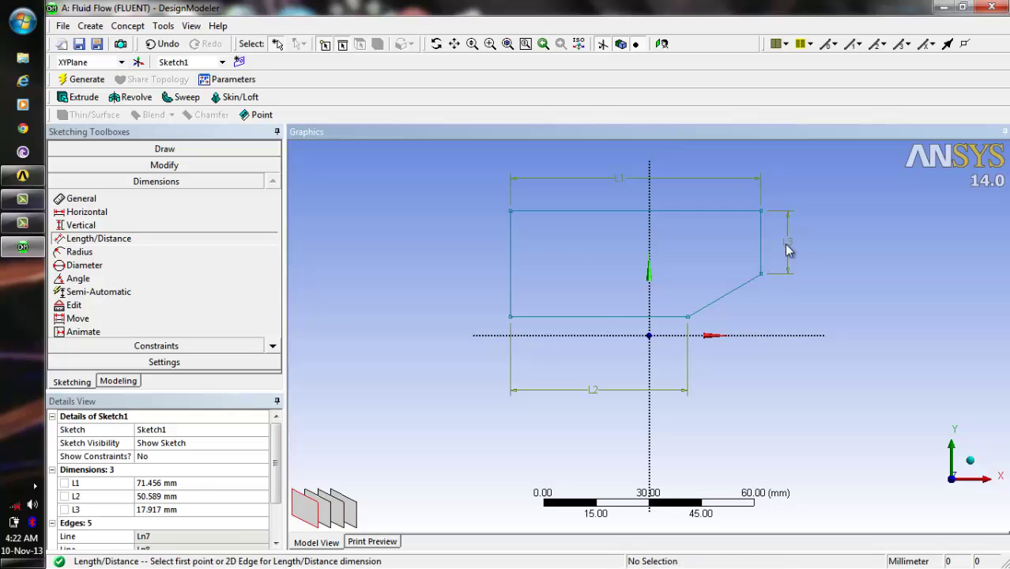
{"action": "left_click", "coordinate": [511, 212]}
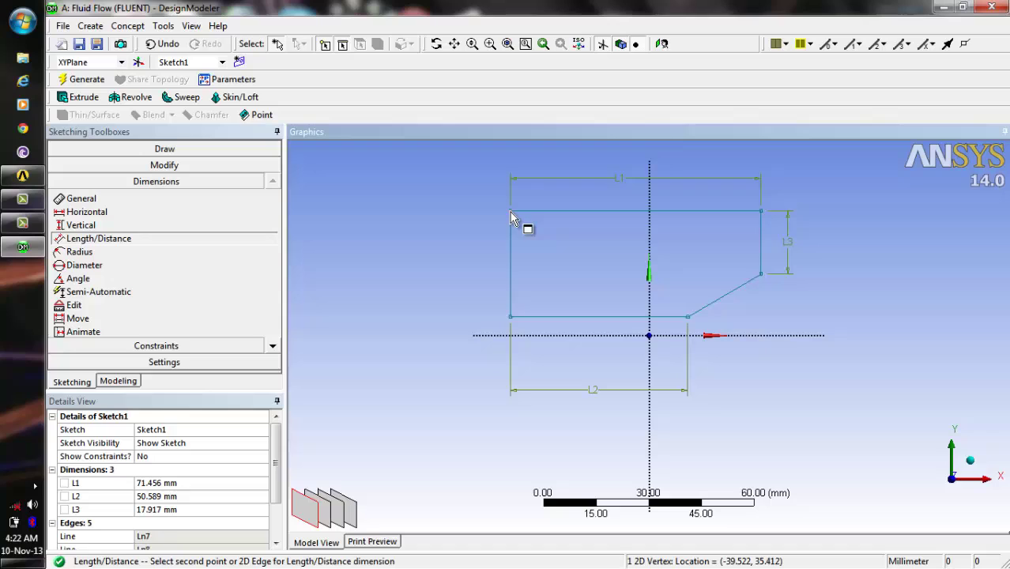
{"action": "left_click", "coordinate": [511, 317]}
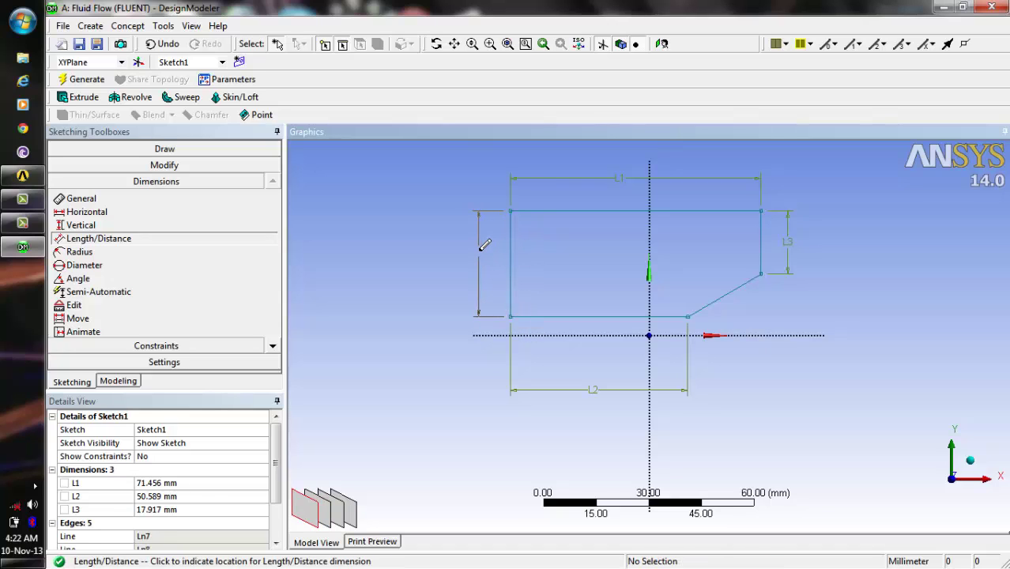
{"action": "left_click", "coordinate": [482, 252]}
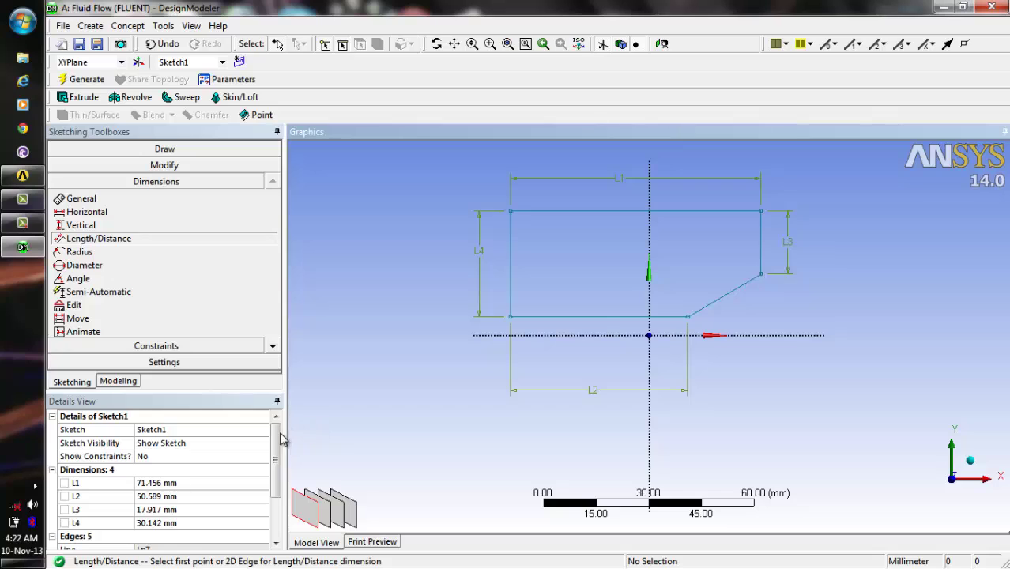
Step: Set the shorter bottom edge's length L2 to 0.5 mm and the overall width L1 to 1.5 mm
{"action": "left_click_drag", "start_coordinate": [276, 442], "coordinate": [277, 457]}
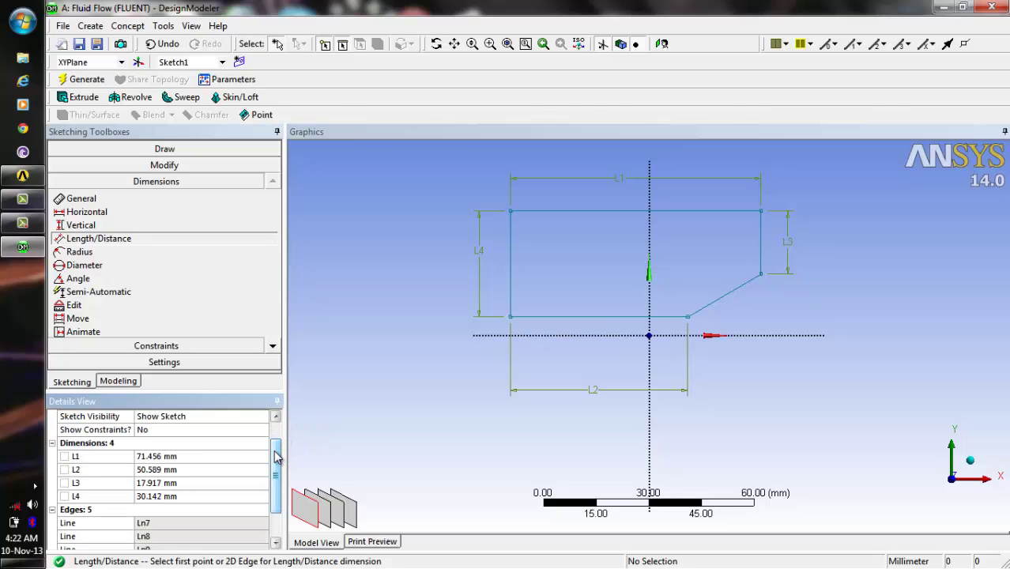
{"action": "left_click", "coordinate": [225, 472]}
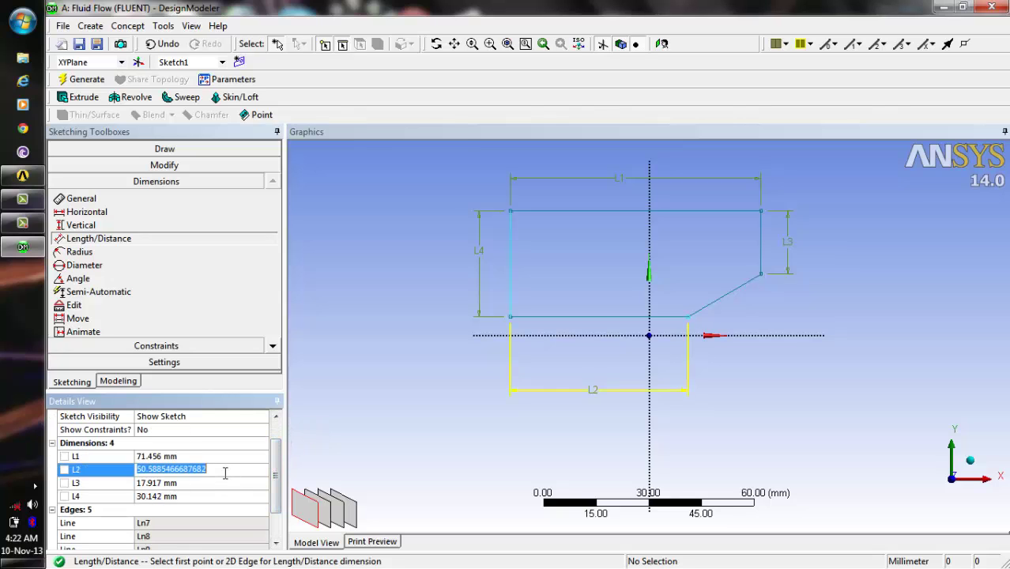
{"action": "key", "text": "BackSpace"}
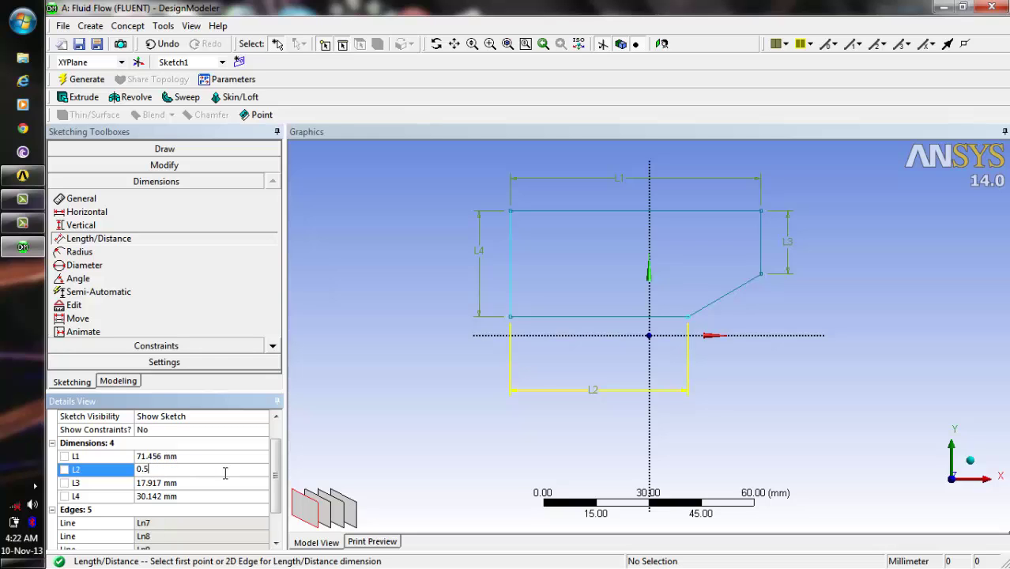
{"action": "type", "text": "0.5"}
{"action": "key", "text": "Return"}
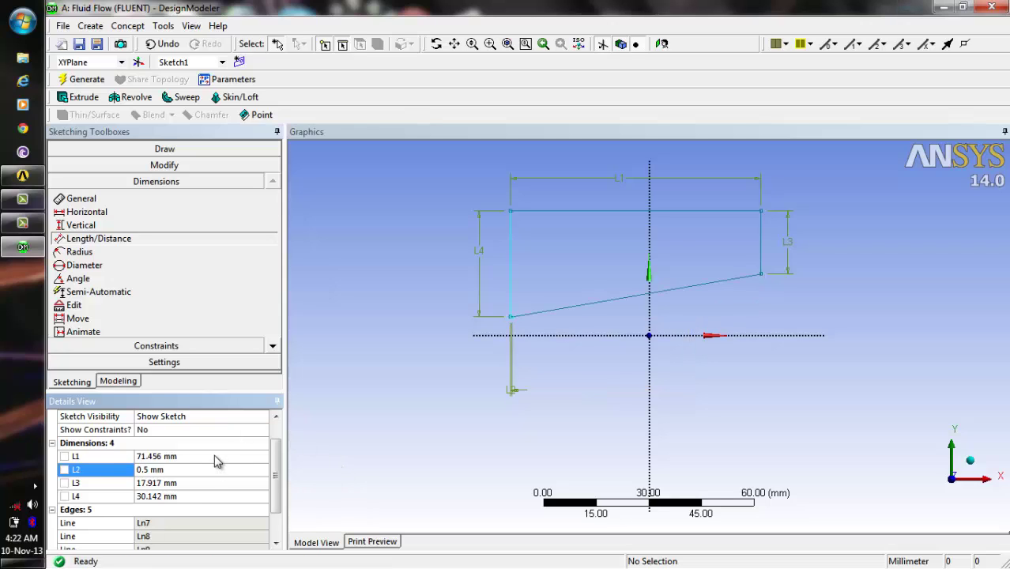
{"action": "left_click", "coordinate": [215, 455]}
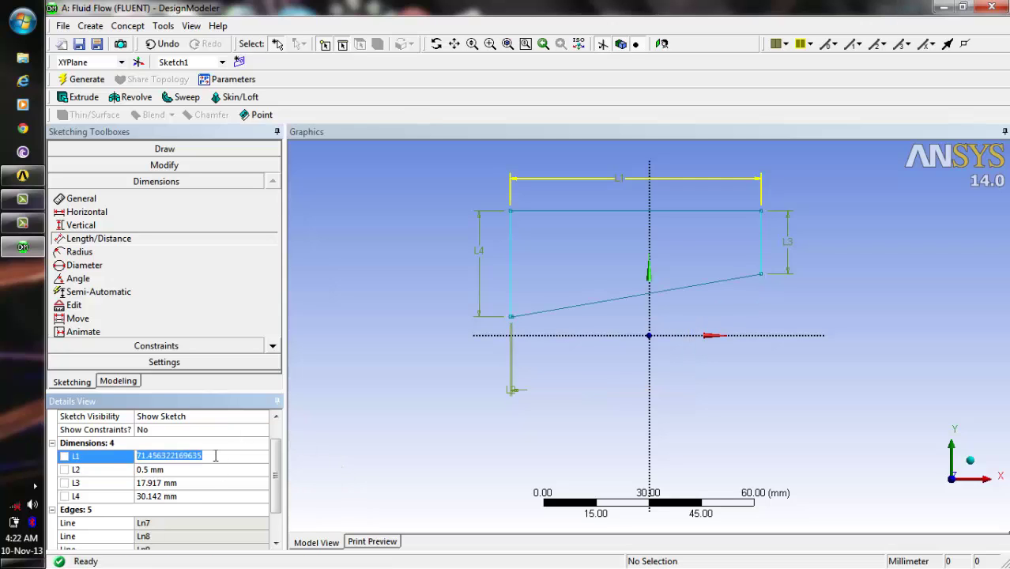
{"action": "type", "text": "1"}
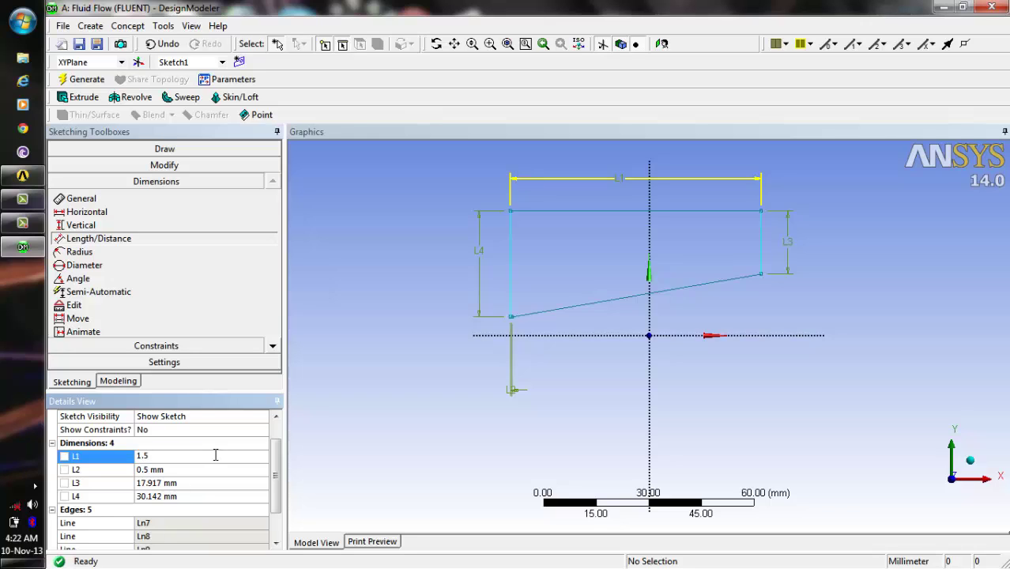
{"action": "type", "text": ".5"}
{"action": "key", "text": "Return"}
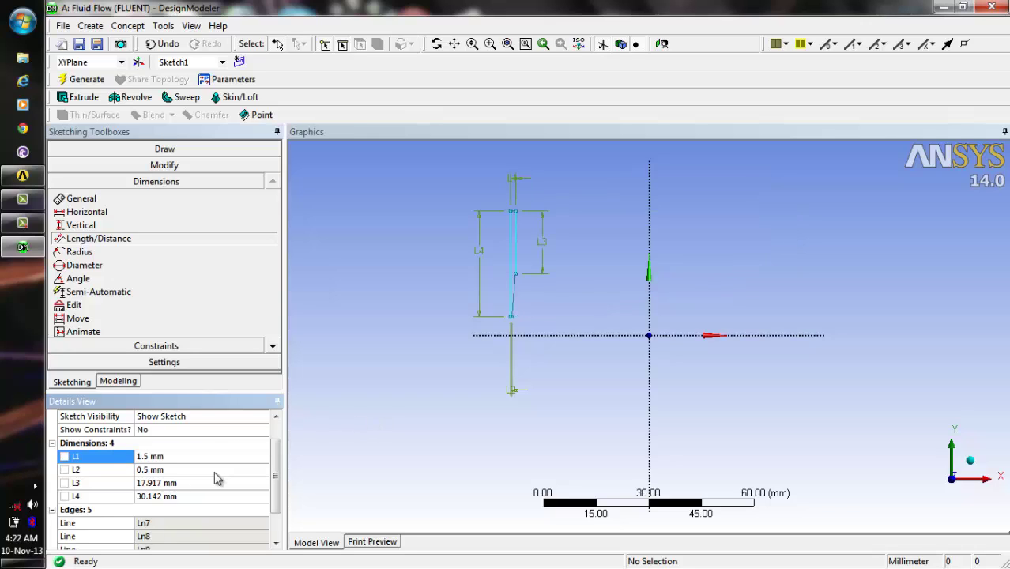
Step: Set the shorter vertical edge L3 to 0.991 mm and the full-height edge L4 to 1.259 mm
{"action": "left_click", "coordinate": [214, 484]}
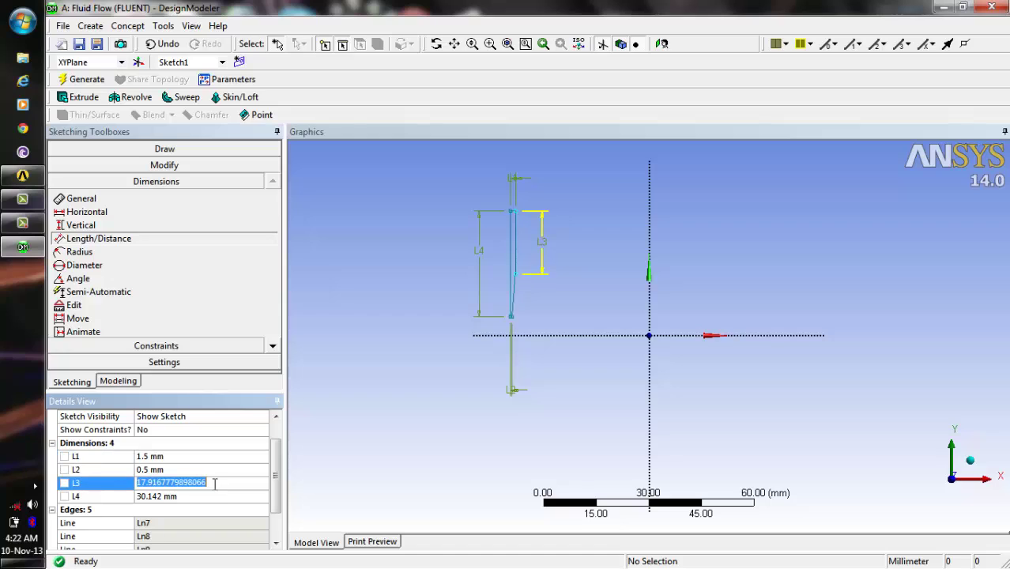
{"action": "type", "text": "0"}
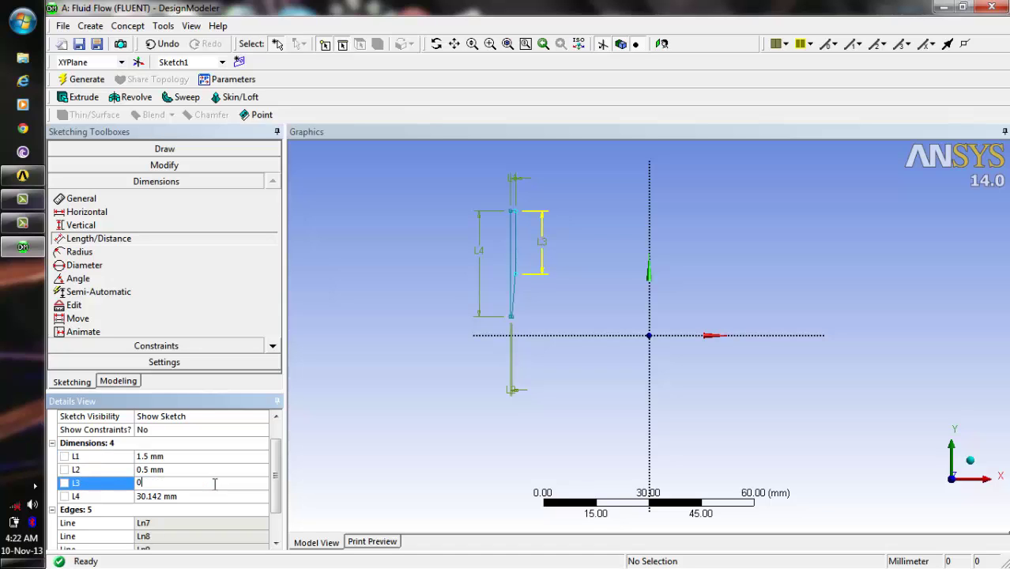
{"action": "type", "text": ".991"}
{"action": "key", "text": "Return"}
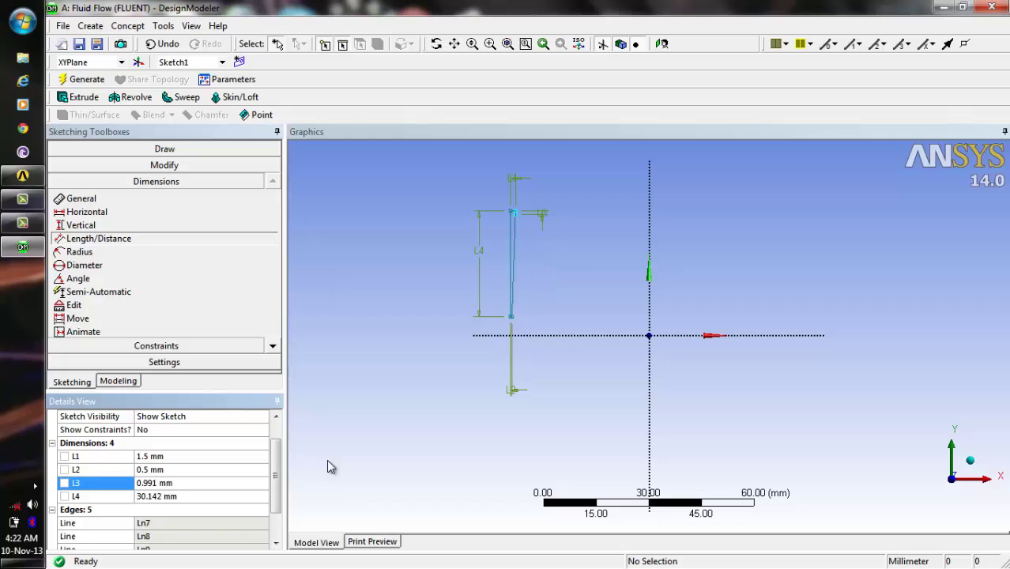
{"action": "left_click", "coordinate": [217, 496]}
{"action": "type", "text": "1.259"}
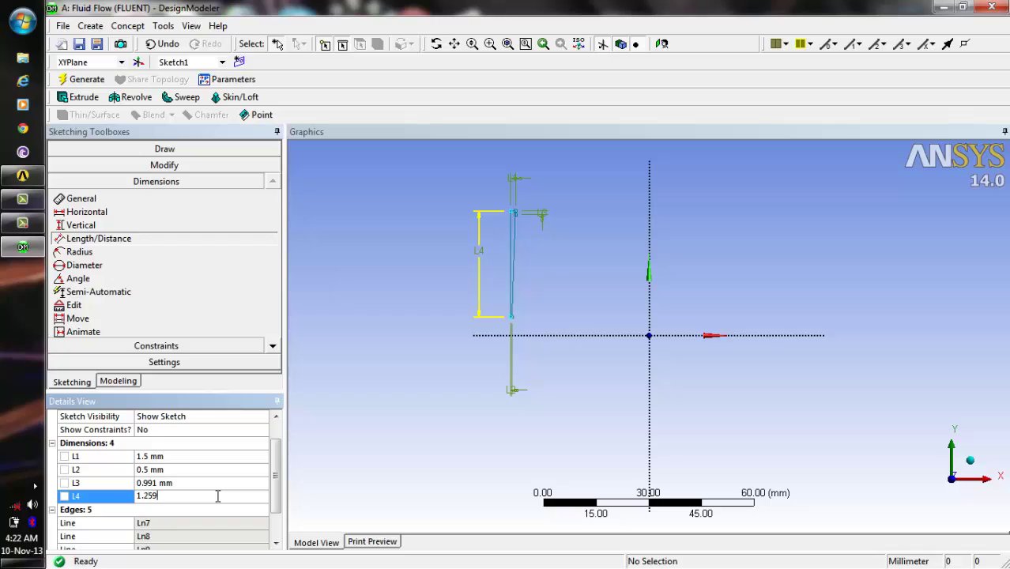
{"action": "key", "text": "Return"}
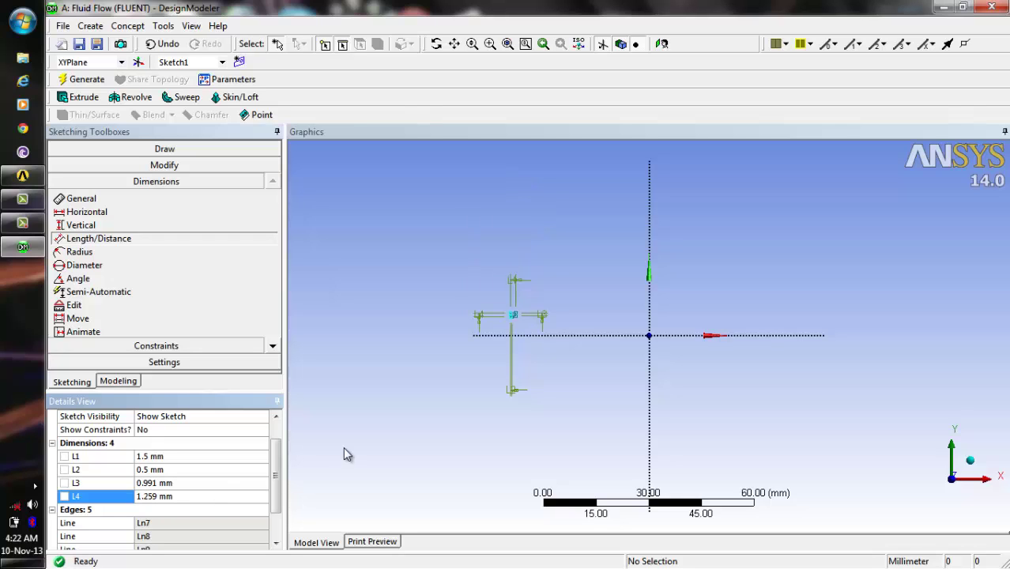
Step: Zoom in on the resized profile and check which edge each of the dimensions L1 to L4 controls
{"action": "left_click", "coordinate": [508, 44]}
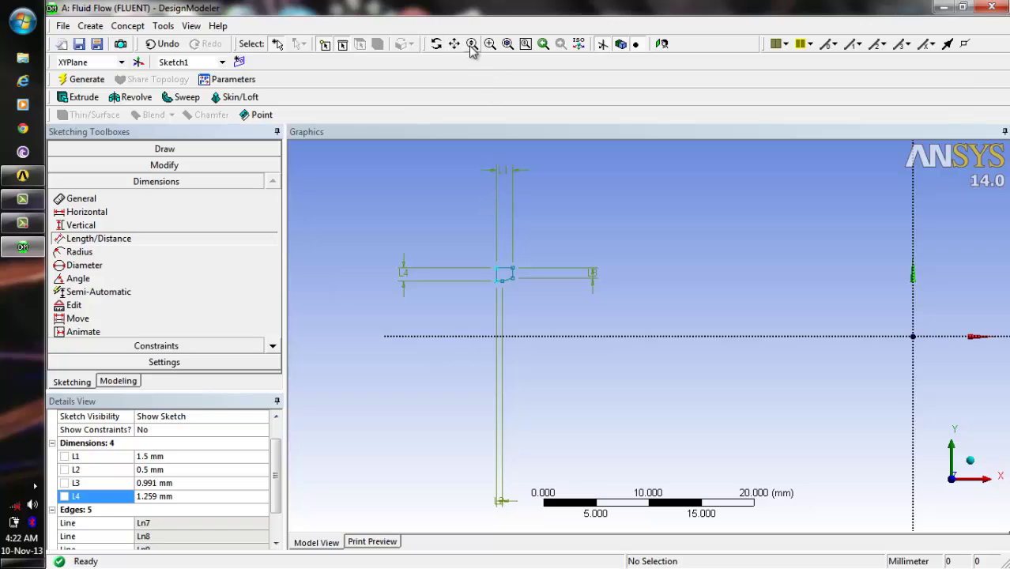
{"action": "left_click", "coordinate": [490, 45]}
{"action": "mouse_move", "coordinate": [508, 260]}
{"action": "left_mouse_down"}
{"action": "mouse_move", "coordinate": [545, 305]}
{"action": "mouse_move", "coordinate": [759, 447]}
{"action": "left_mouse_up"}
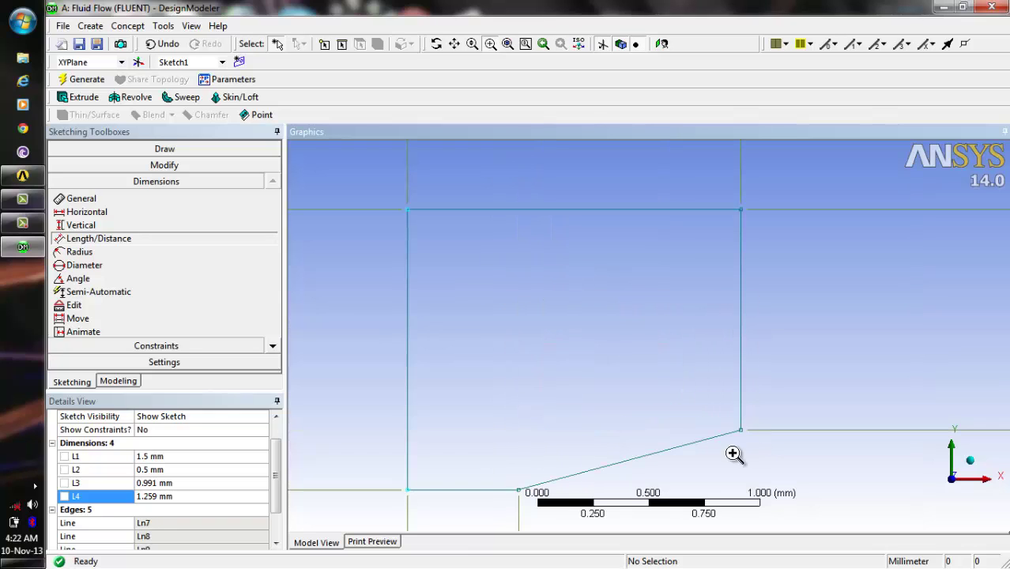
{"action": "left_click", "coordinate": [203, 456]}
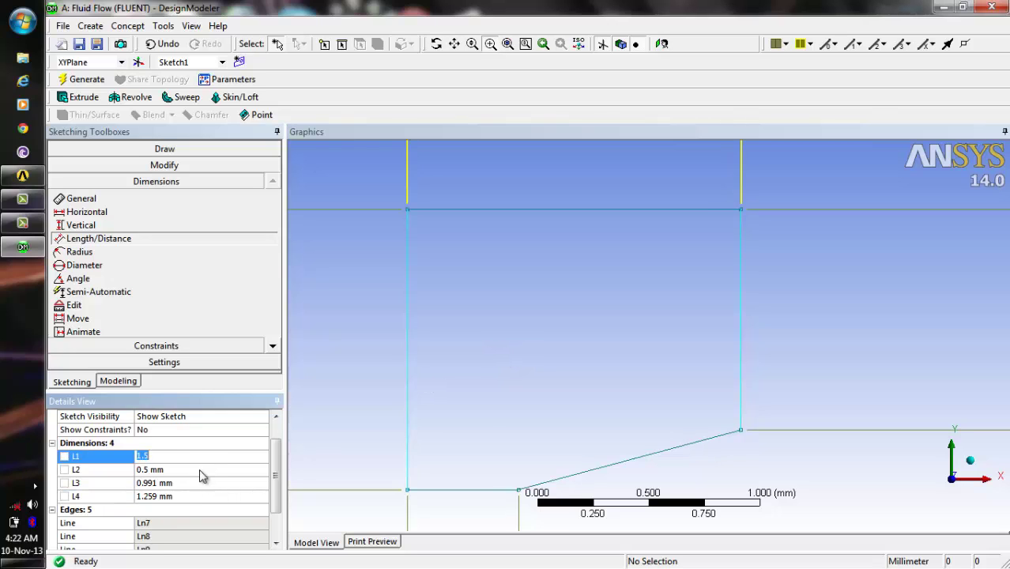
{"action": "left_click", "coordinate": [200, 470]}
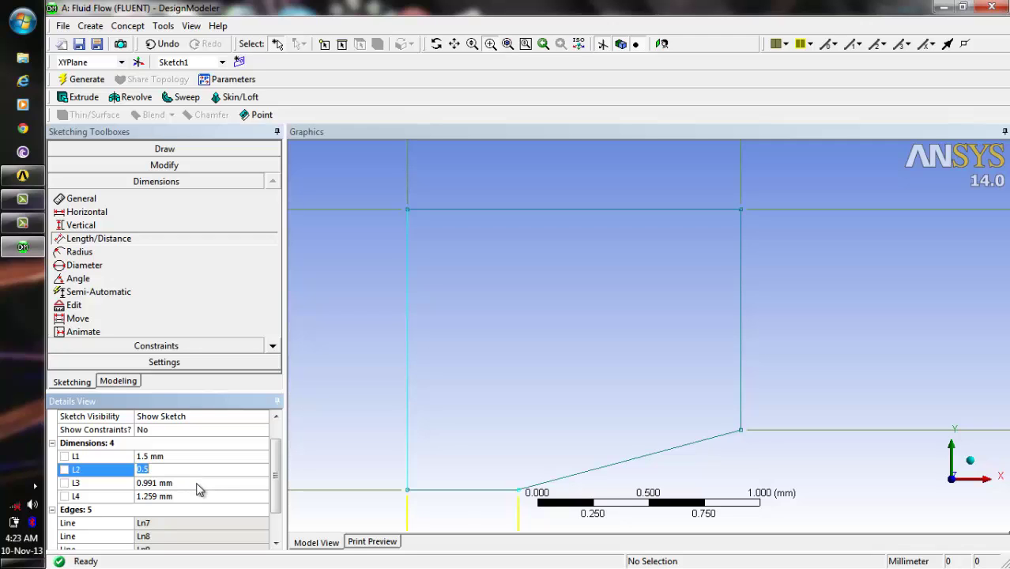
{"action": "left_click", "coordinate": [197, 482]}
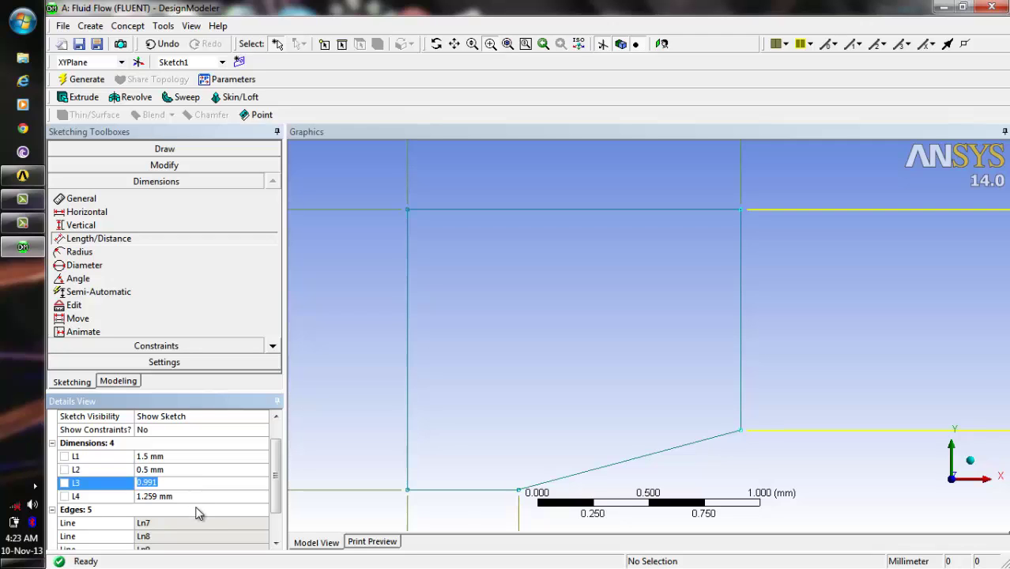
{"action": "left_click", "coordinate": [197, 496]}
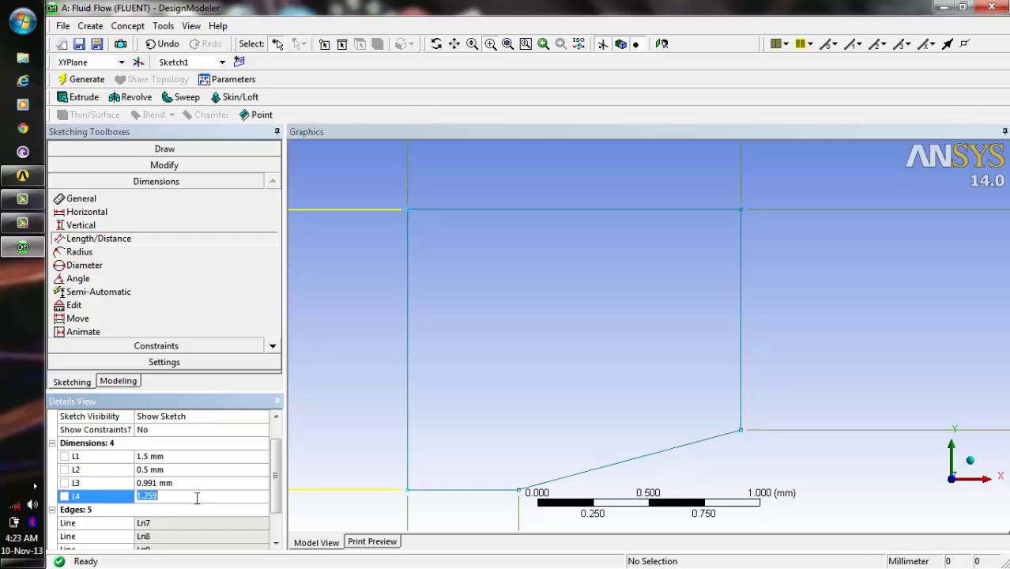
{"action": "left_click", "coordinate": [454, 44]}
{"action": "left_click_drag", "start_coordinate": [554, 262], "coordinate": [671, 218]}
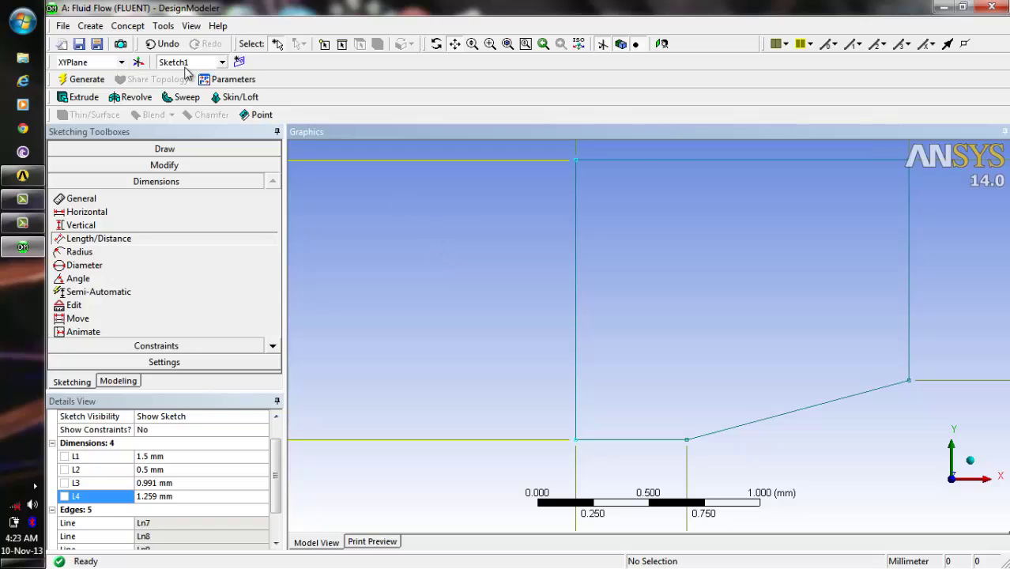
Step: Generate a surface from the profile sketch on the XY plane using Surfaces From Sketches, and show the resulting body in the model tree
{"action": "left_click", "coordinate": [131, 30]}
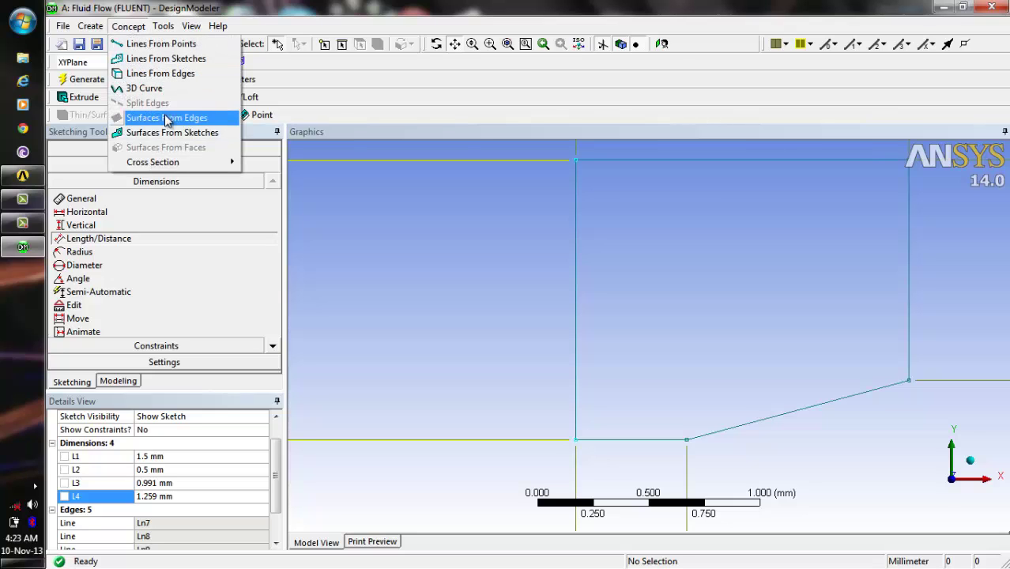
{"action": "left_click", "coordinate": [172, 132]}
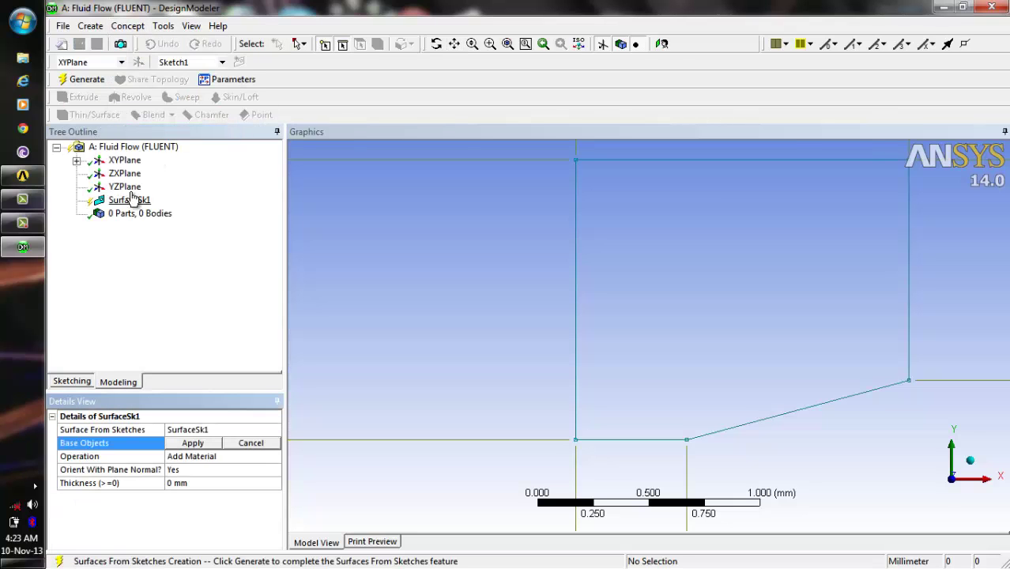
{"action": "left_click", "coordinate": [77, 160]}
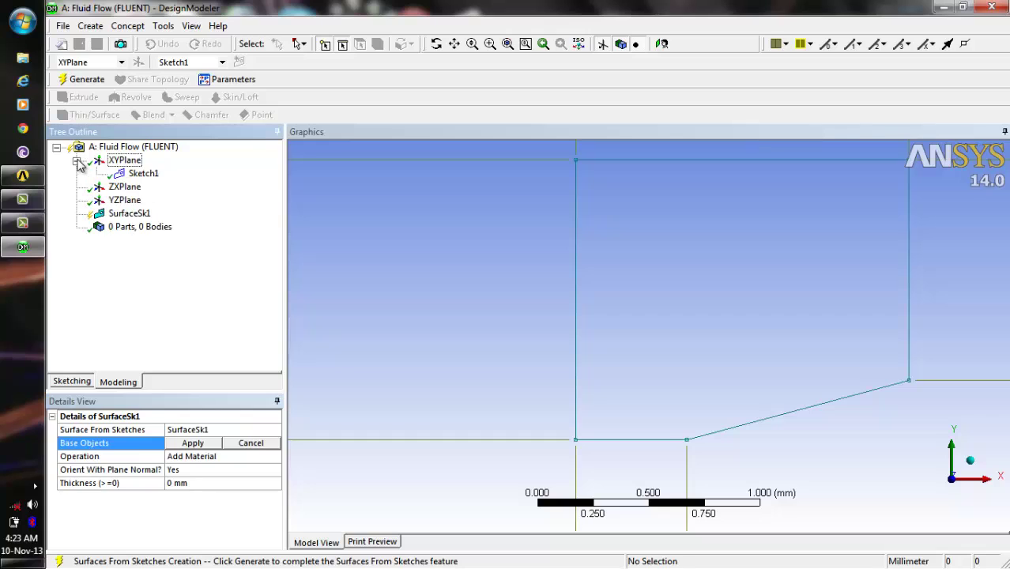
{"action": "left_click", "coordinate": [142, 173]}
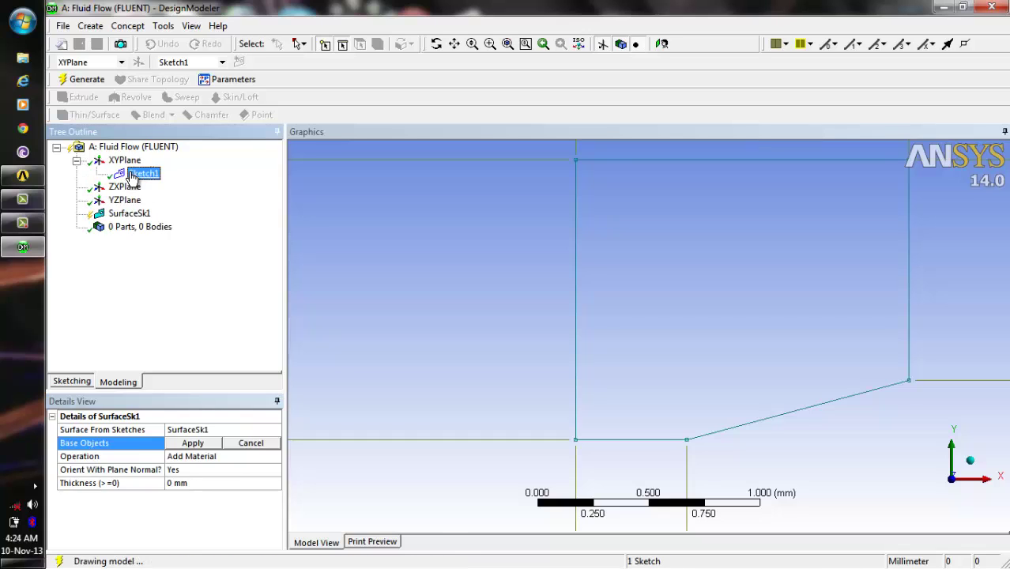
{"action": "left_click", "coordinate": [195, 444]}
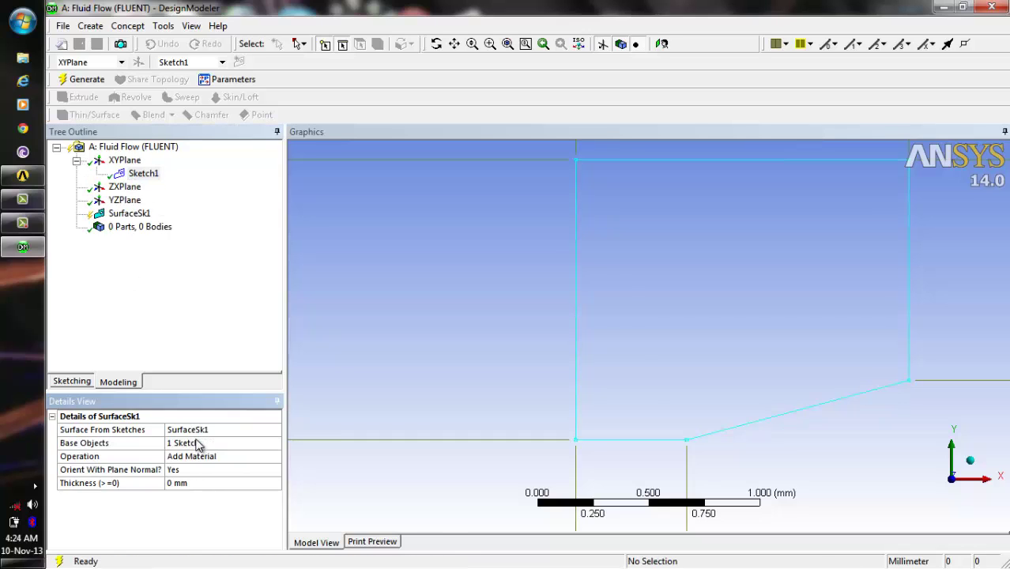
{"action": "left_click", "coordinate": [98, 79]}
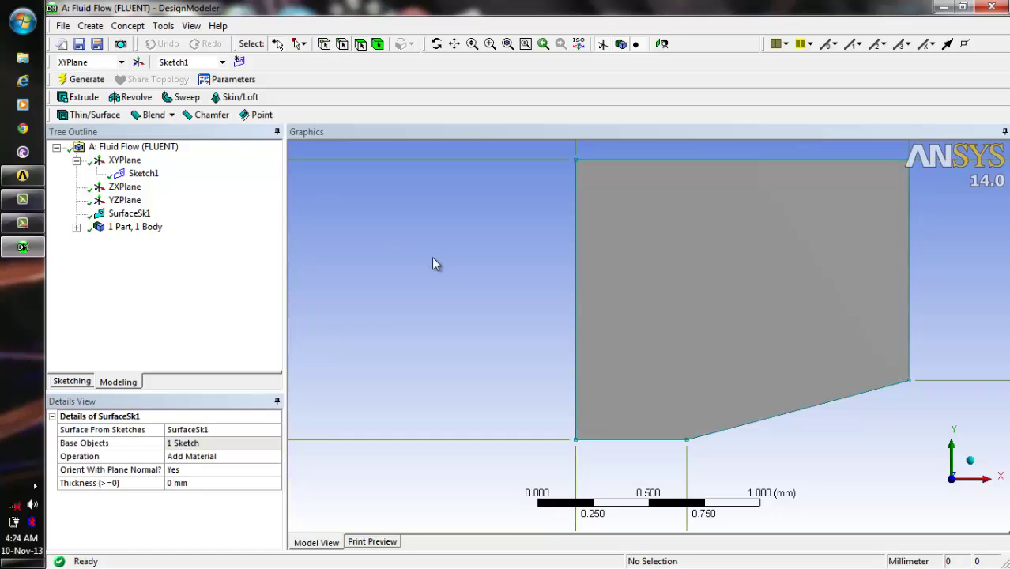
{"action": "left_click", "coordinate": [76, 228]}
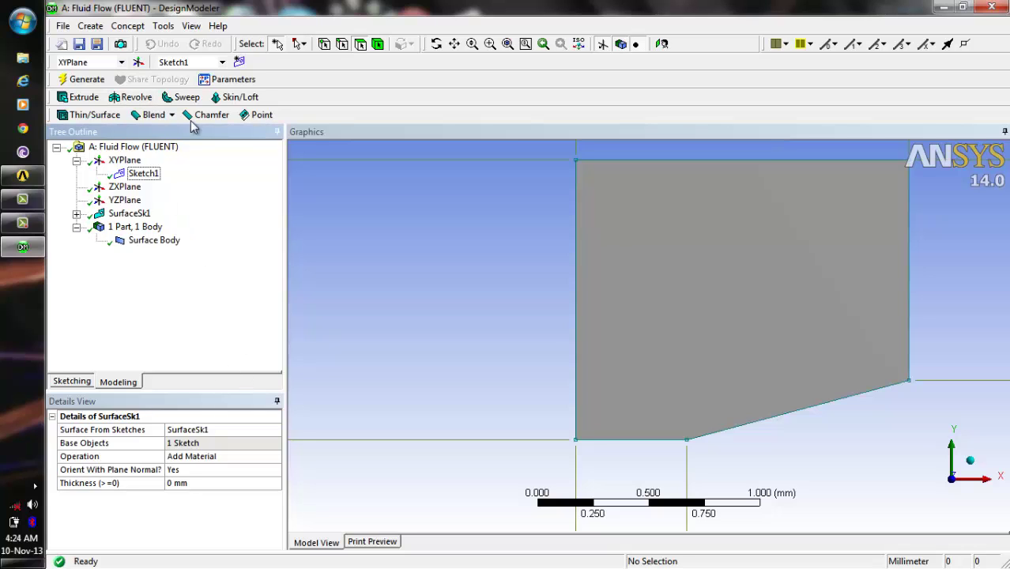
Step: Create a second sketch on the XY plane and open it for drawing
{"action": "left_click", "coordinate": [240, 63]}
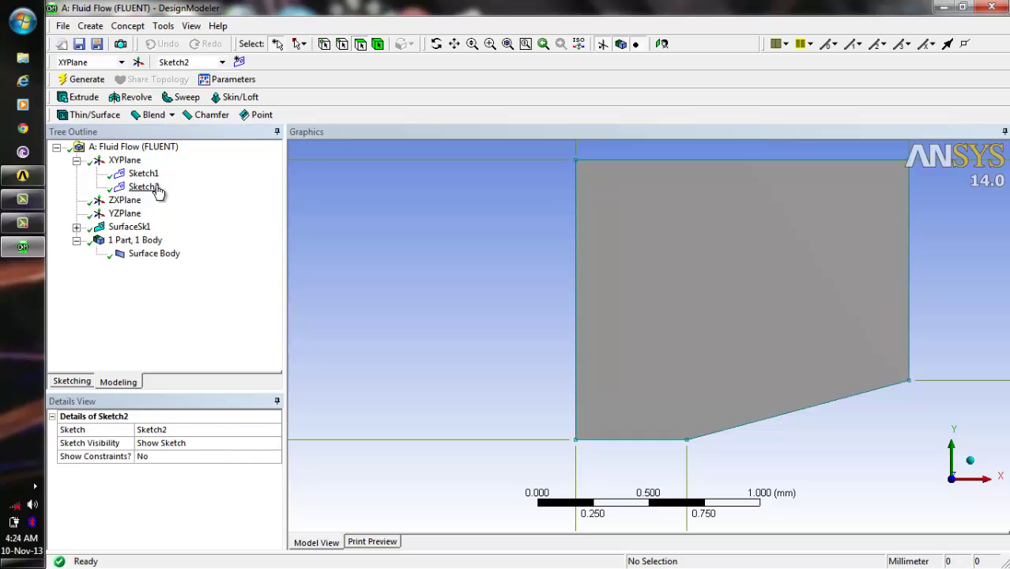
{"action": "left_click", "coordinate": [144, 190]}
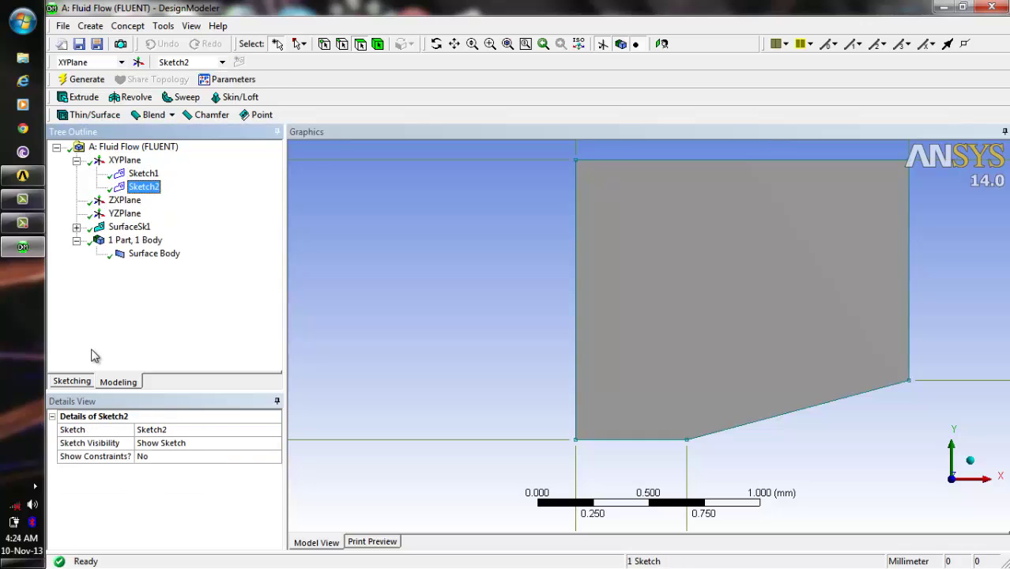
{"action": "left_click", "coordinate": [72, 382]}
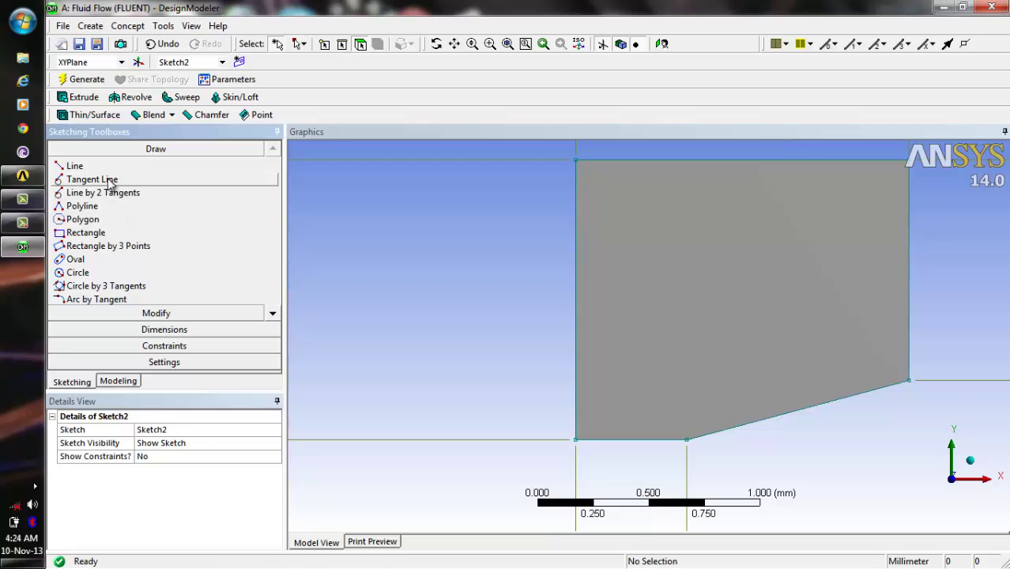
Step: Draw a vertical line in Sketch2 from the corner where the bottom edge meets the slope up to the top edge
{"action": "left_click", "coordinate": [76, 166]}
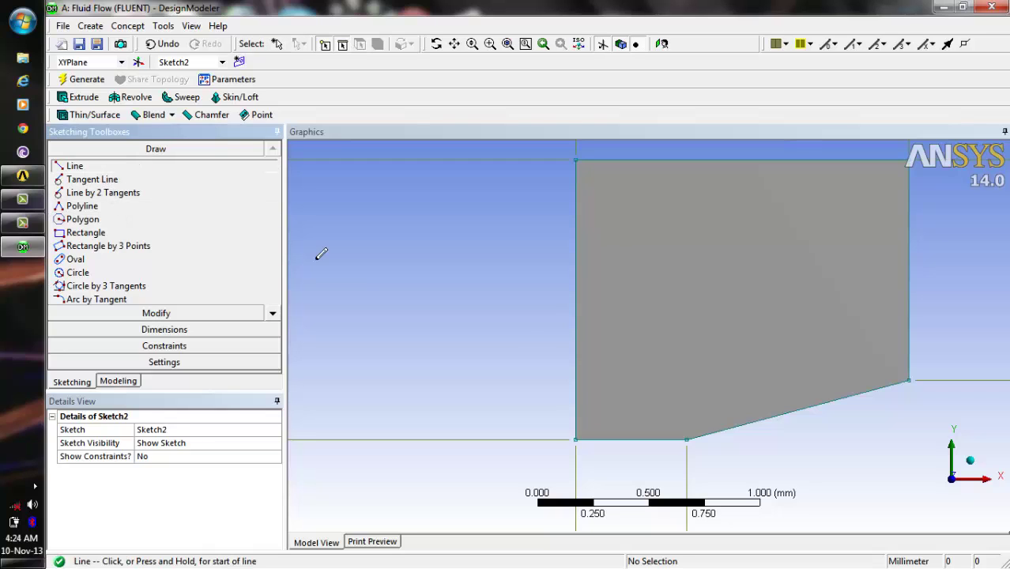
{"action": "left_click", "coordinate": [685, 438]}
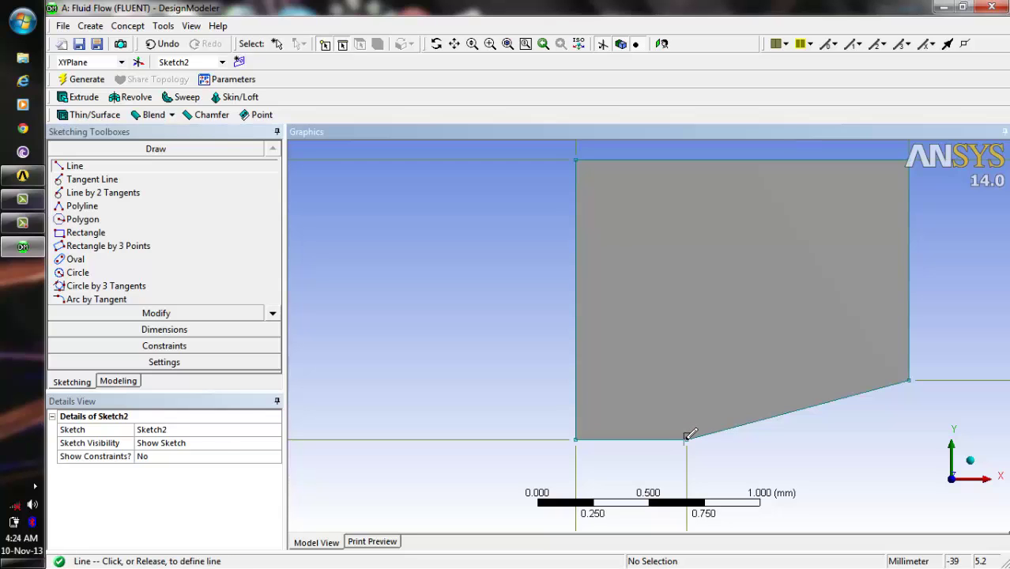
{"action": "left_click", "coordinate": [687, 158]}
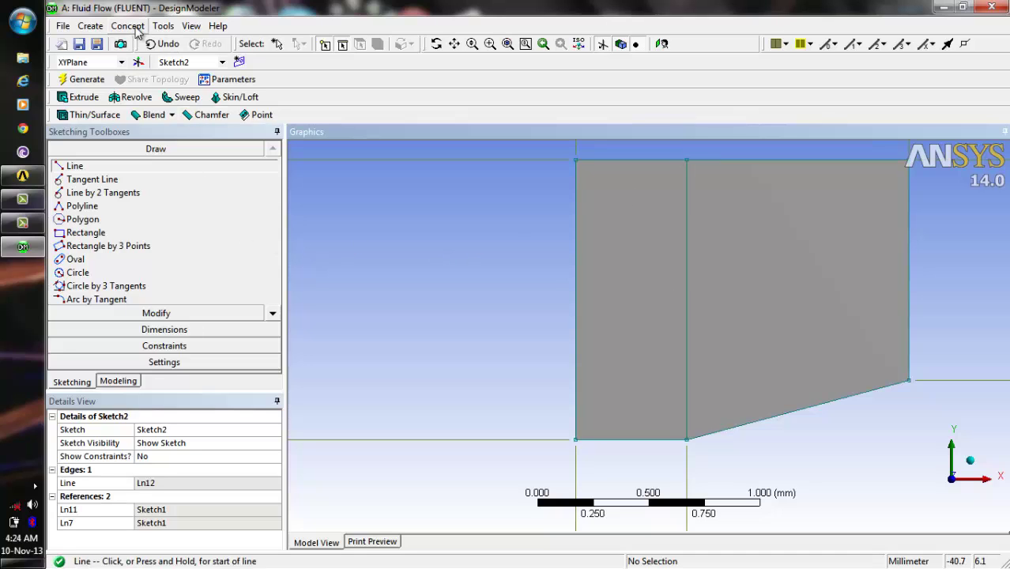
{"action": "left_click", "coordinate": [96, 27]}
{"action": "mouse_move", "coordinate": [127, 26]}
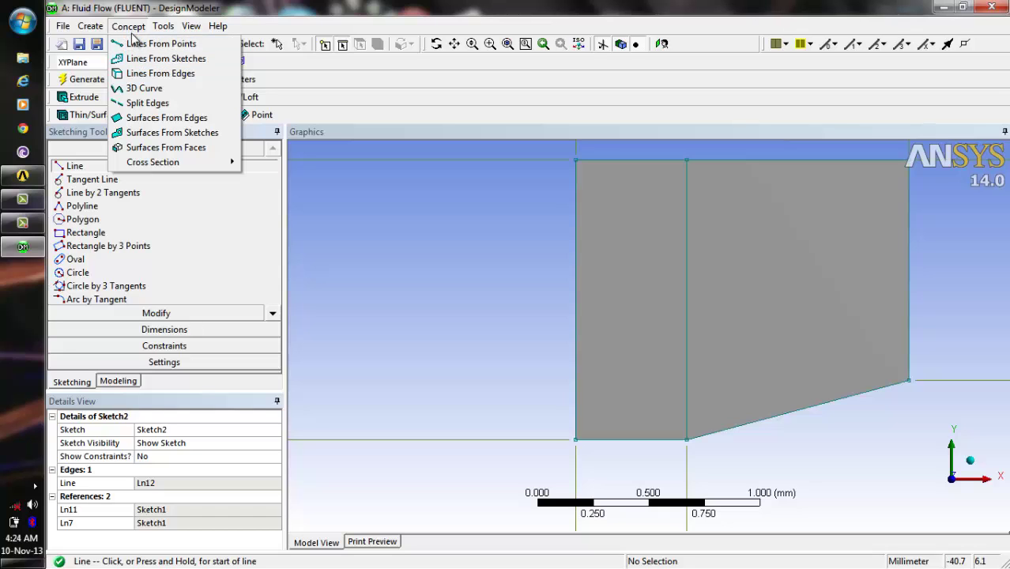
{"action": "left_click", "coordinate": [143, 74]}
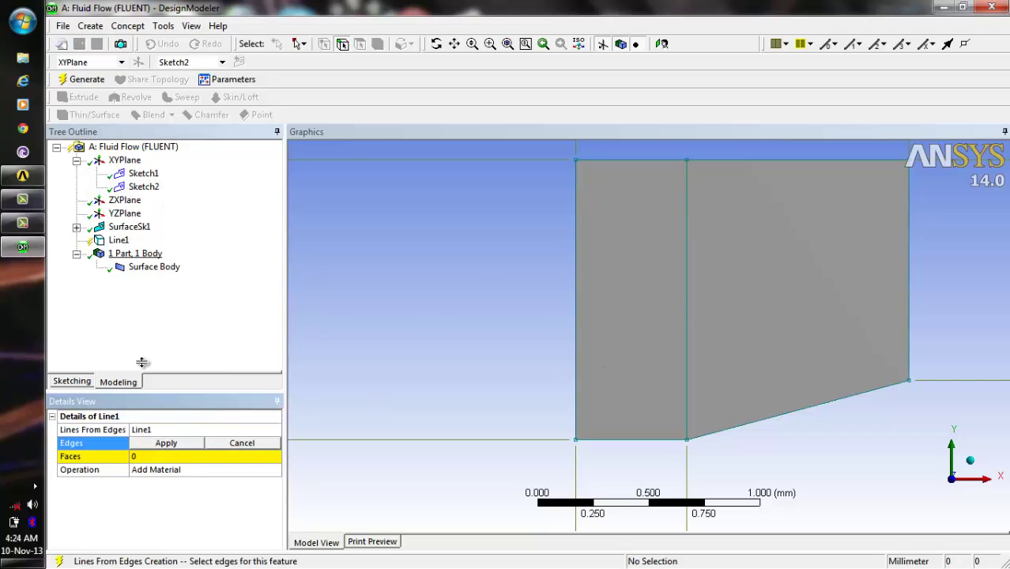
{"action": "left_click", "coordinate": [150, 187]}
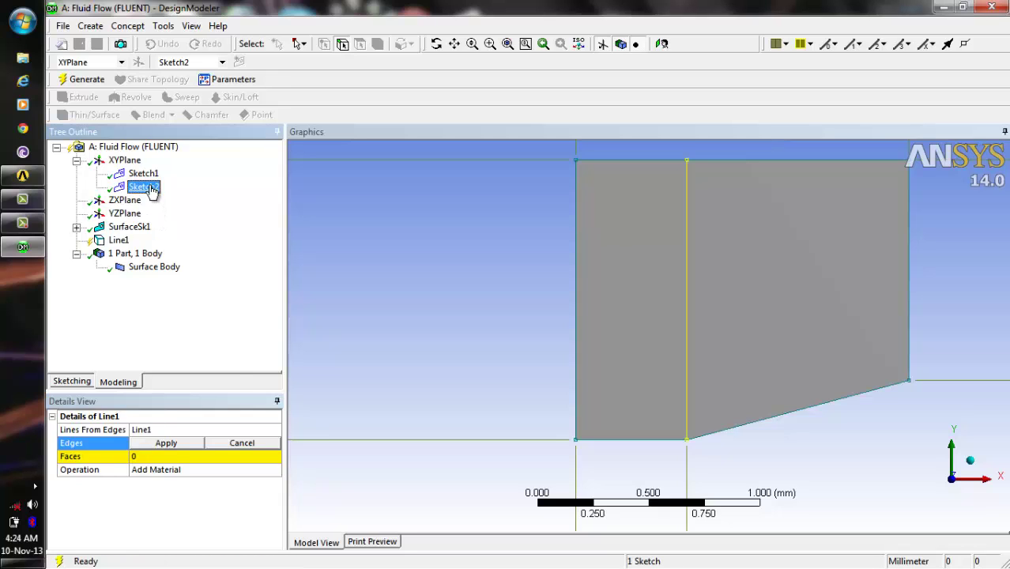
{"action": "left_click", "coordinate": [166, 444]}
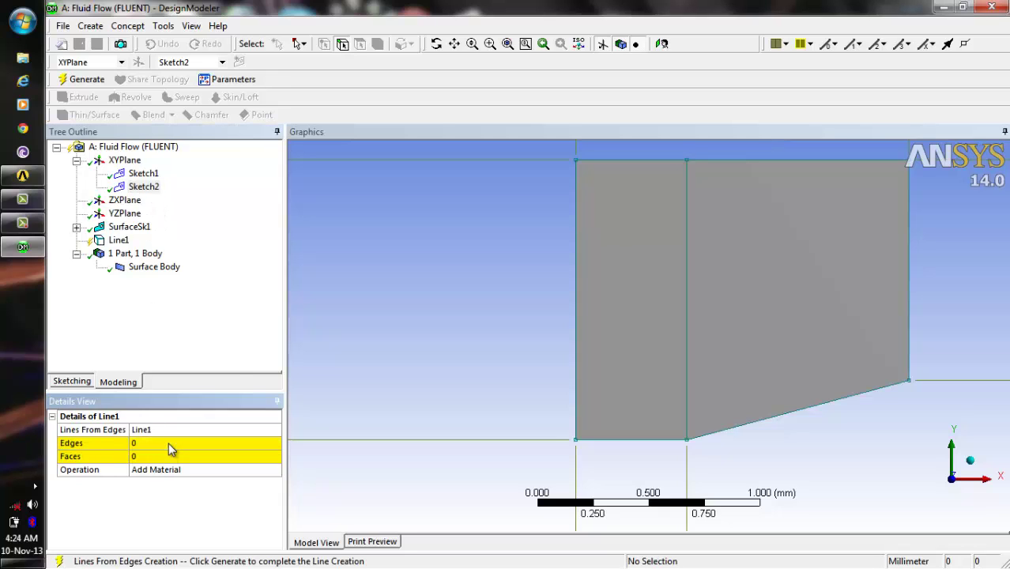
{"action": "left_click", "coordinate": [687, 297]}
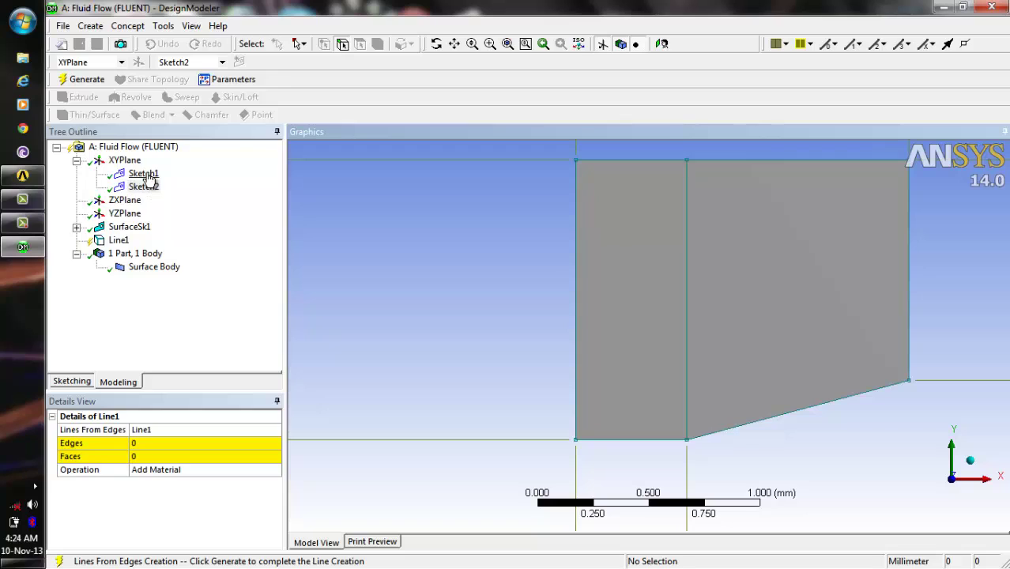
{"action": "left_click", "coordinate": [143, 187]}
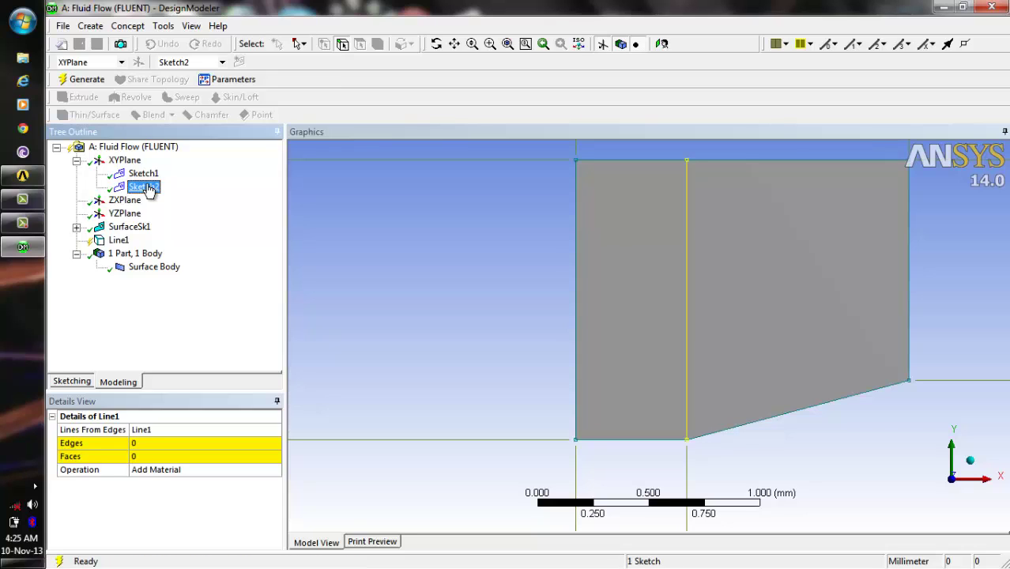
{"action": "left_click", "coordinate": [151, 444]}
{"action": "left_click", "coordinate": [162, 443]}
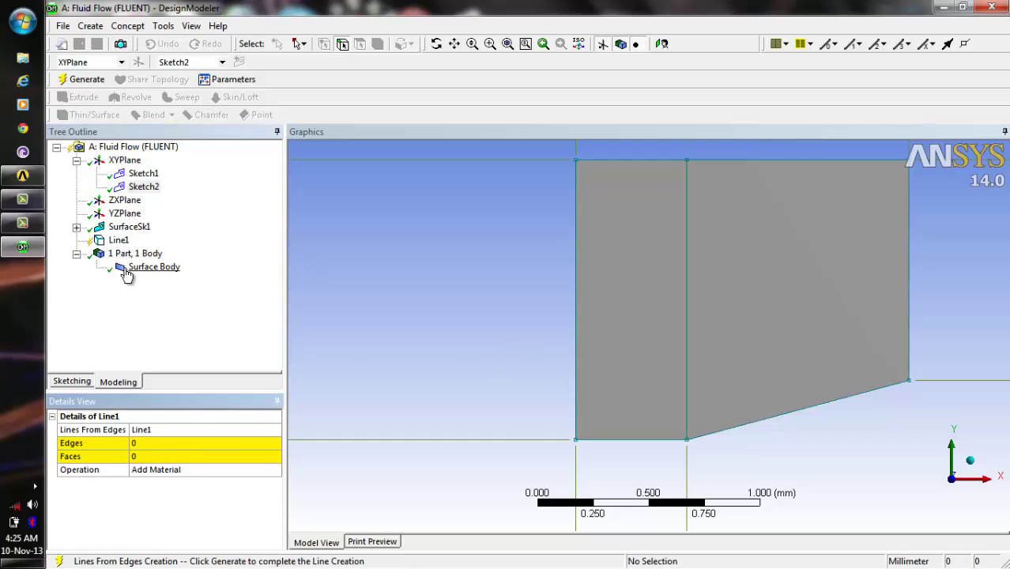
{"action": "left_click", "coordinate": [121, 242]}
{"action": "right_click", "coordinate": [125, 242]}
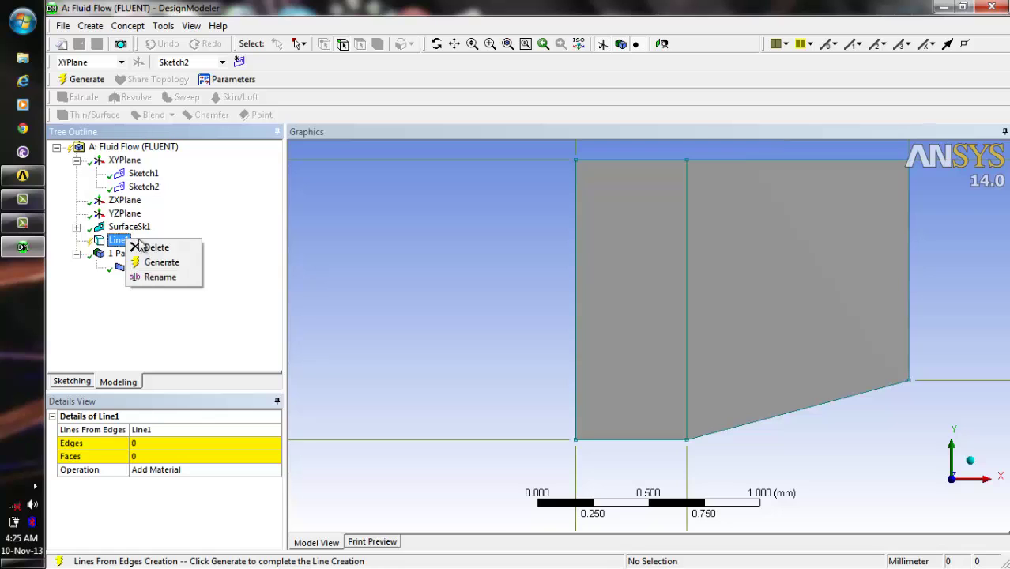
{"action": "left_click", "coordinate": [146, 247]}
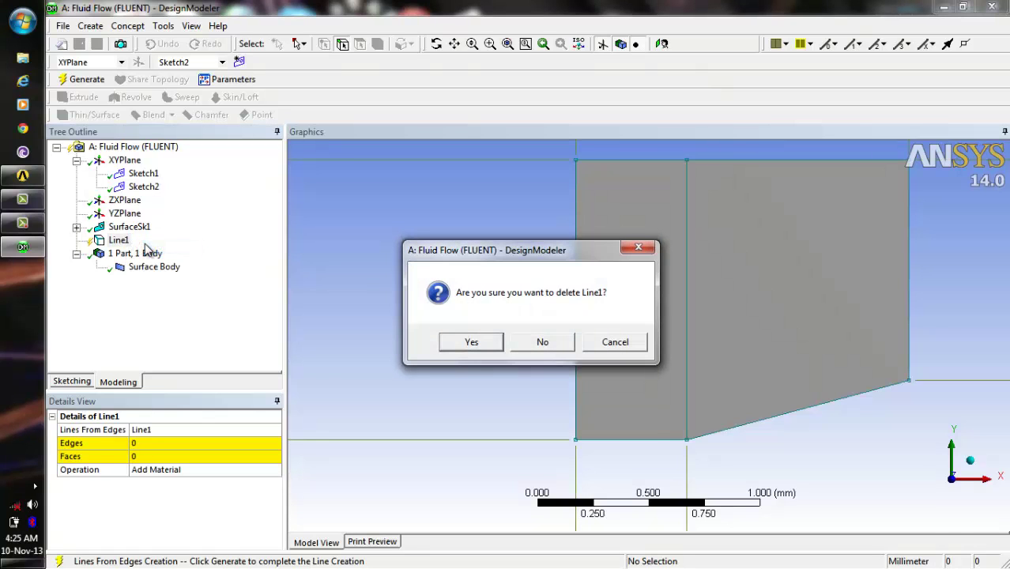
{"action": "left_click", "coordinate": [486, 340]}
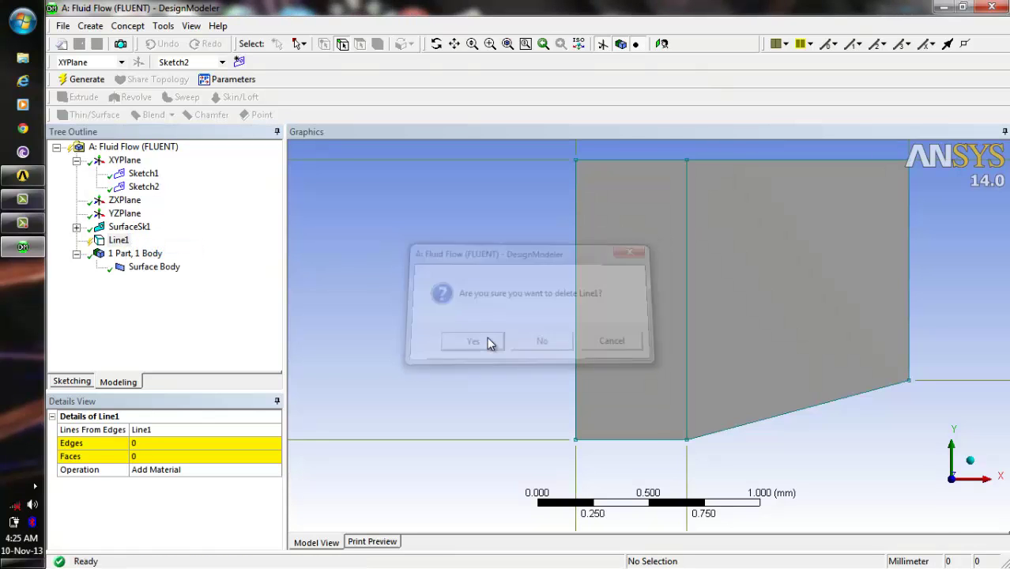
Step: Generate a line body from the five outer edges of the surface using Lines From Edges with Add Material
{"action": "left_click", "coordinate": [668, 159]}
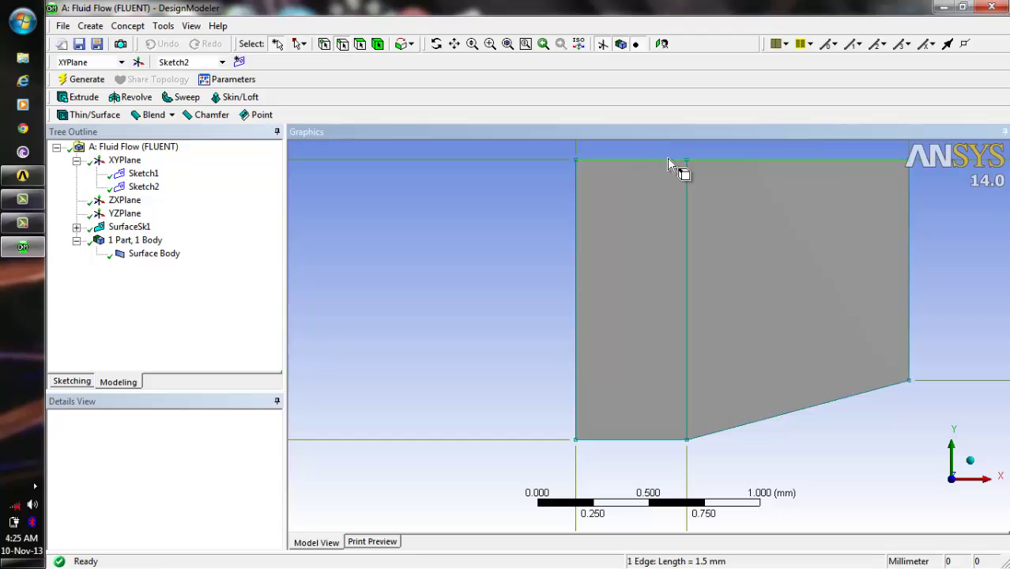
{"action": "left_click", "coordinate": [578, 210], "text": "ctrl"}
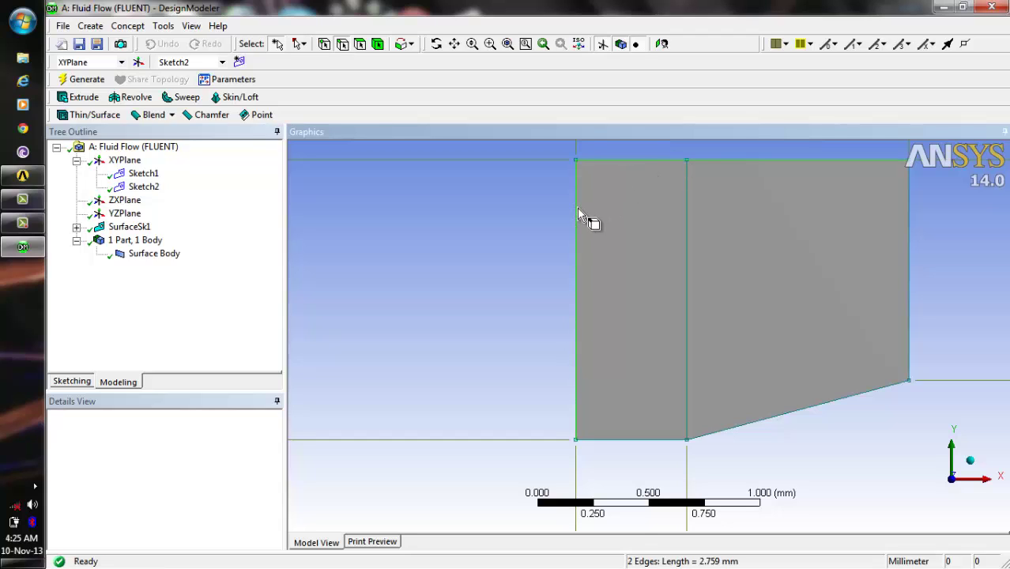
{"action": "left_click", "coordinate": [659, 440], "text": "ctrl"}
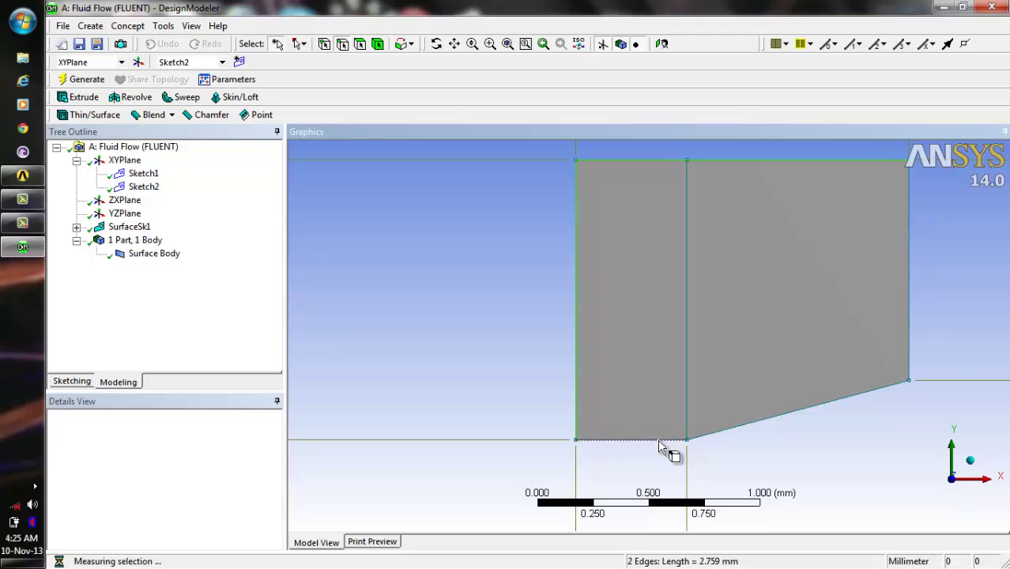
{"action": "left_click", "coordinate": [749, 429], "text": "ctrl"}
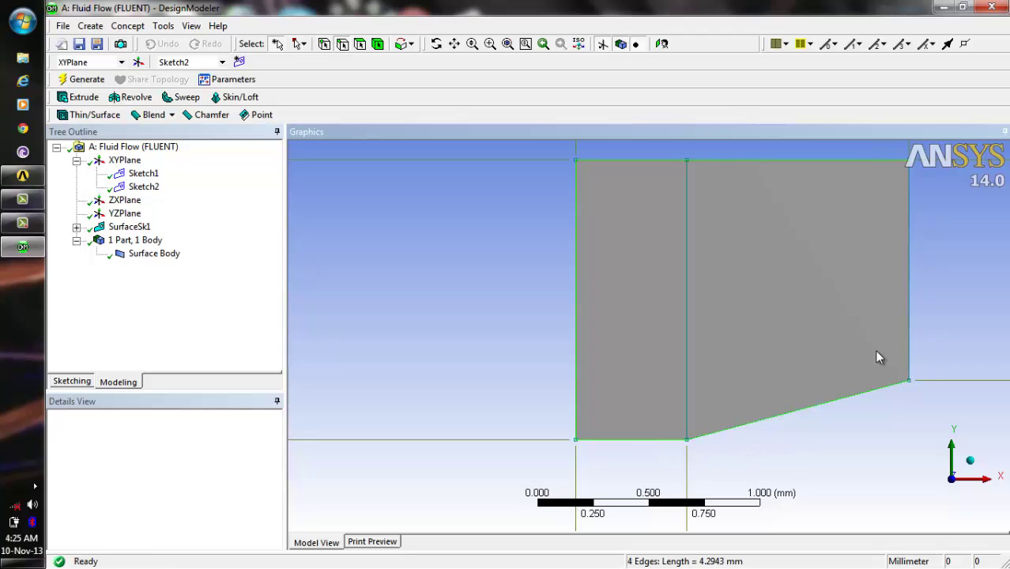
{"action": "left_click", "coordinate": [909, 312], "text": "ctrl"}
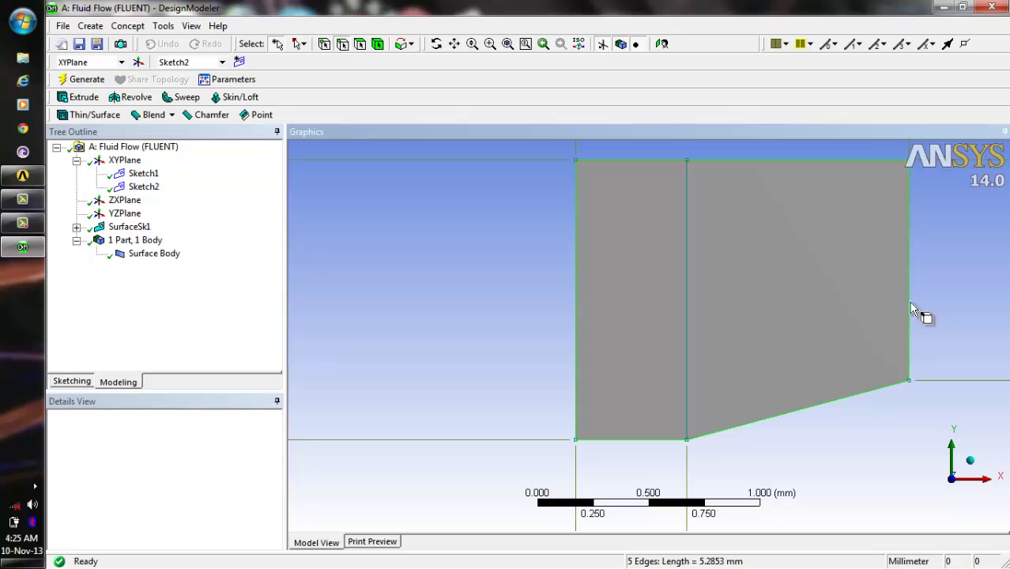
{"action": "left_click", "coordinate": [128, 26]}
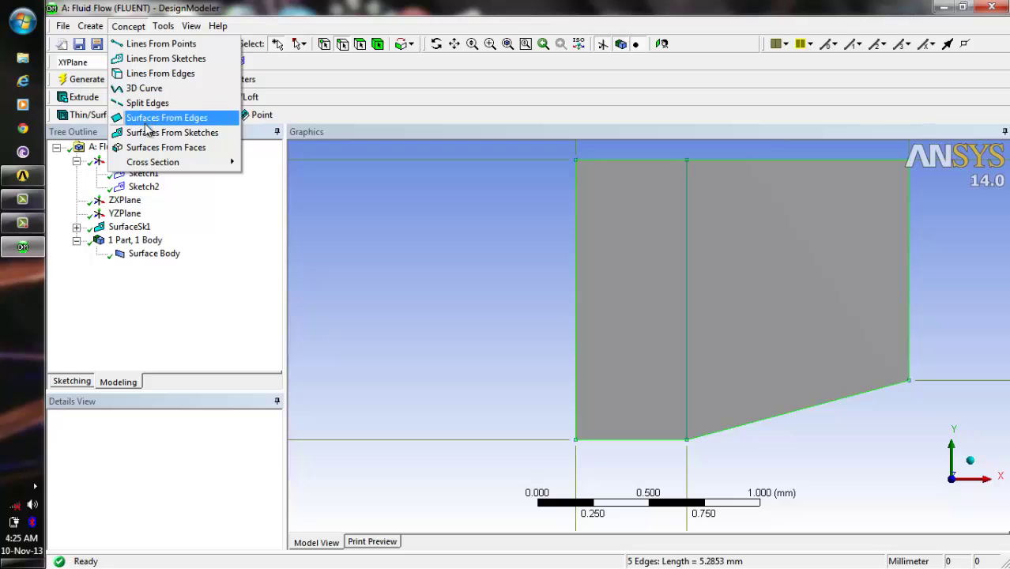
{"action": "left_click", "coordinate": [151, 75]}
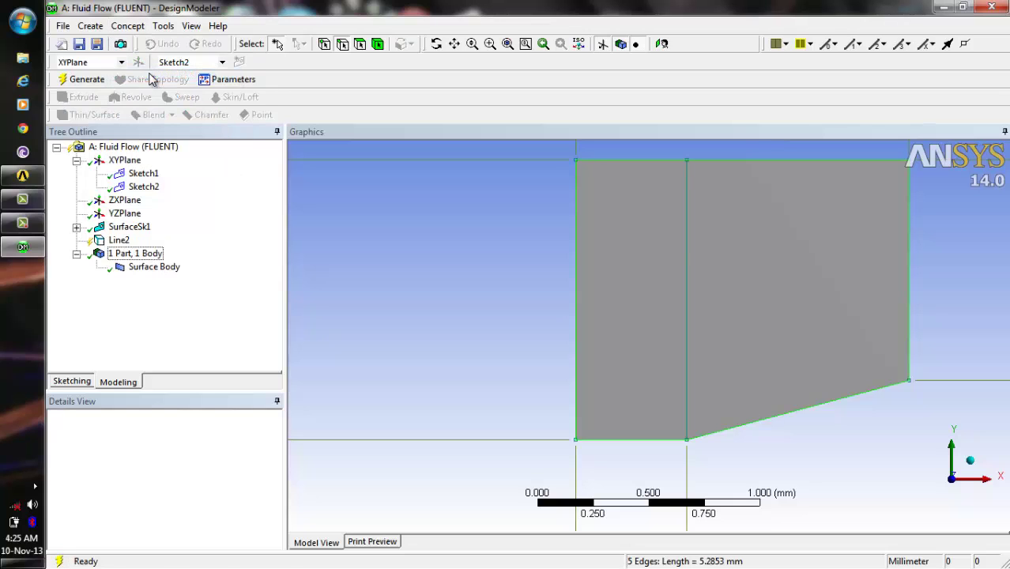
{"action": "left_click", "coordinate": [181, 444]}
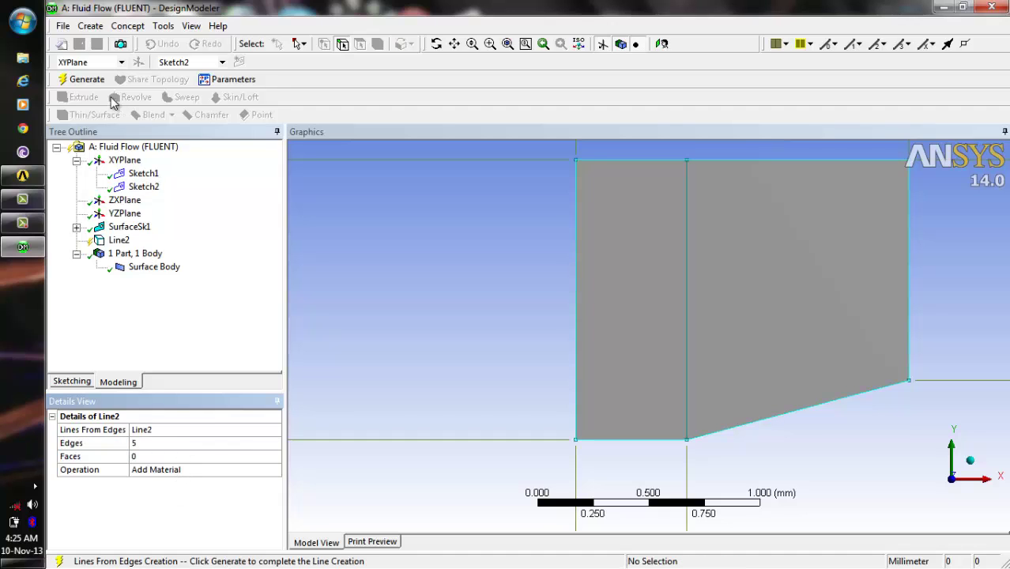
{"action": "left_click", "coordinate": [89, 79]}
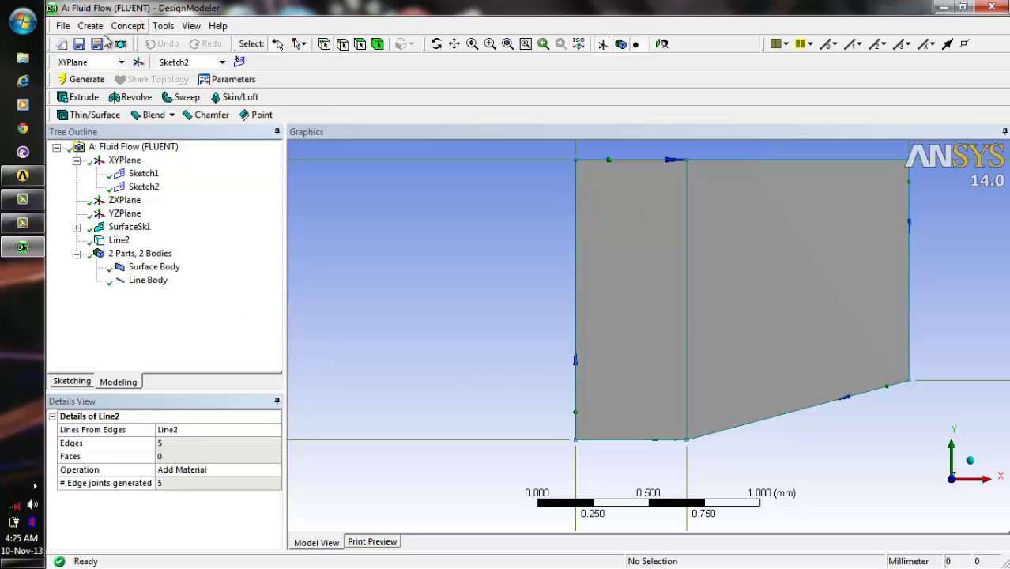
Step: Generate a line body from the vertical dividing line in Sketch2 using Lines From Sketches with Add Material
{"action": "left_click", "coordinate": [127, 26]}
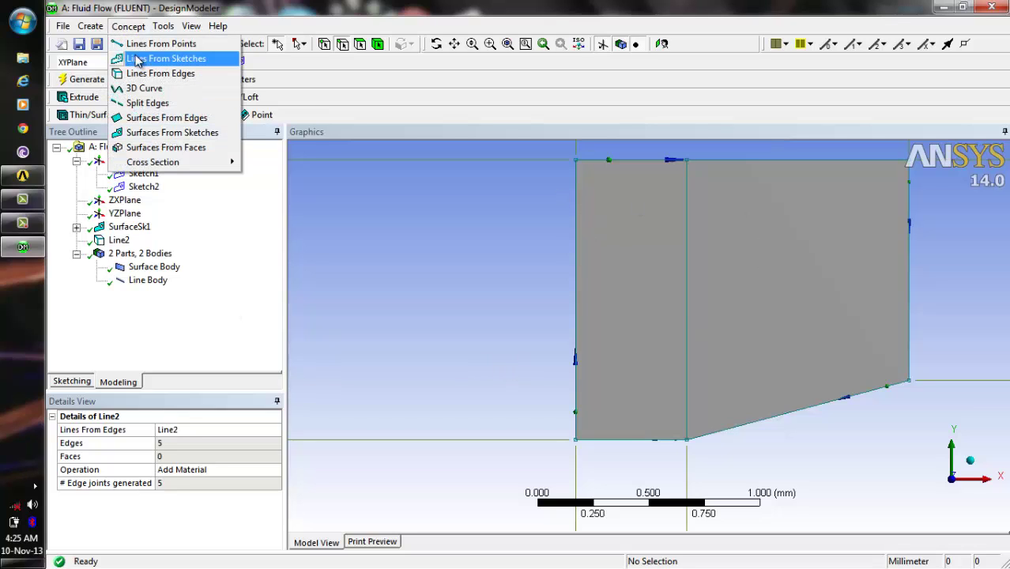
{"action": "left_click", "coordinate": [144, 59]}
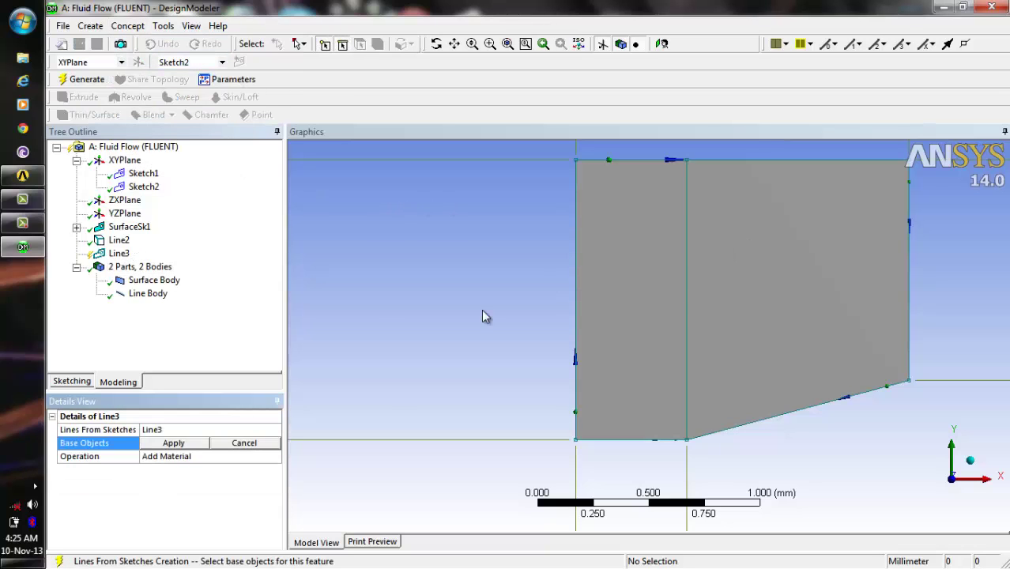
{"action": "left_click", "coordinate": [143, 188]}
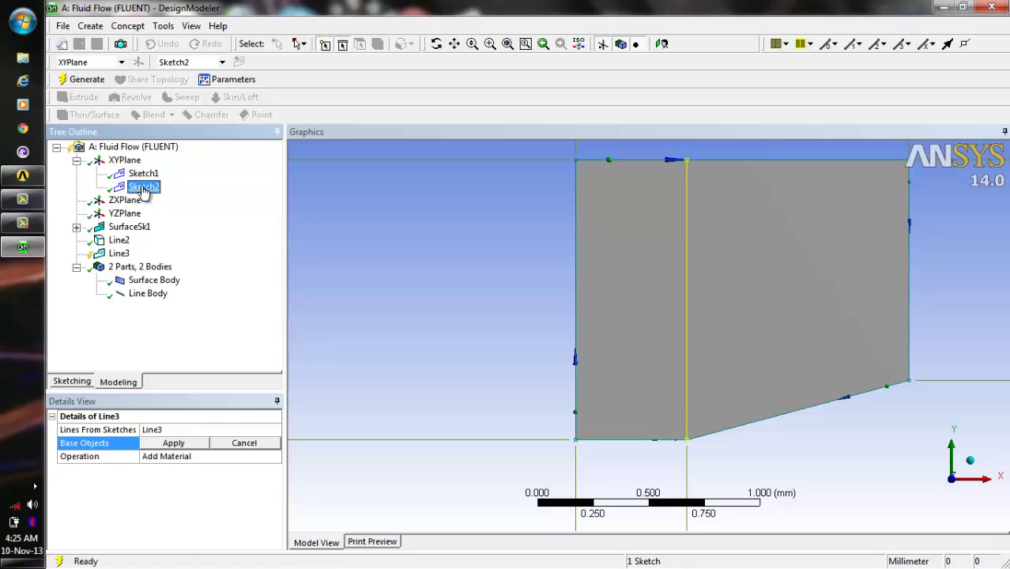
{"action": "left_click", "coordinate": [171, 444]}
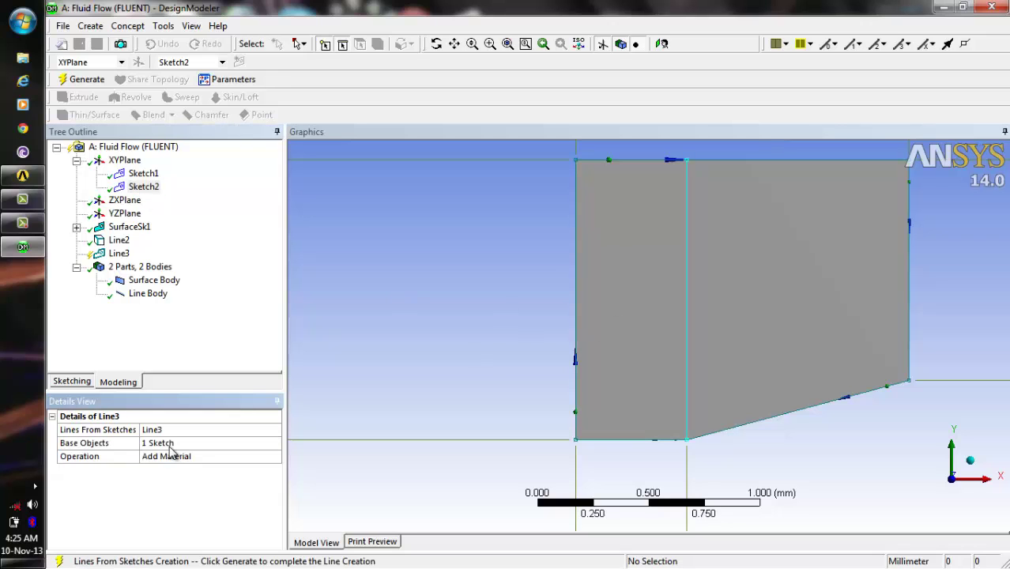
{"action": "left_click", "coordinate": [169, 444]}
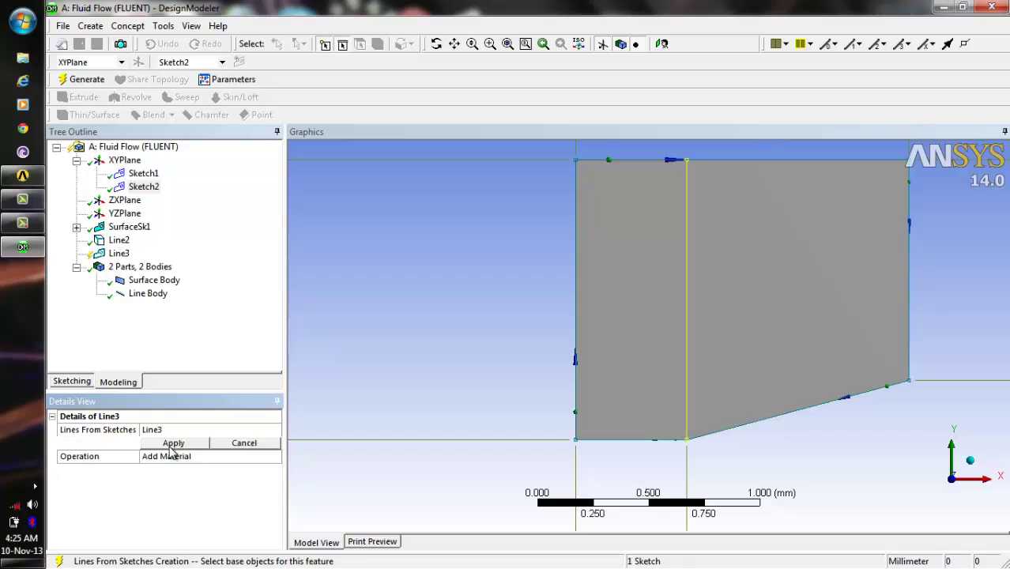
{"action": "left_click", "coordinate": [145, 191]}
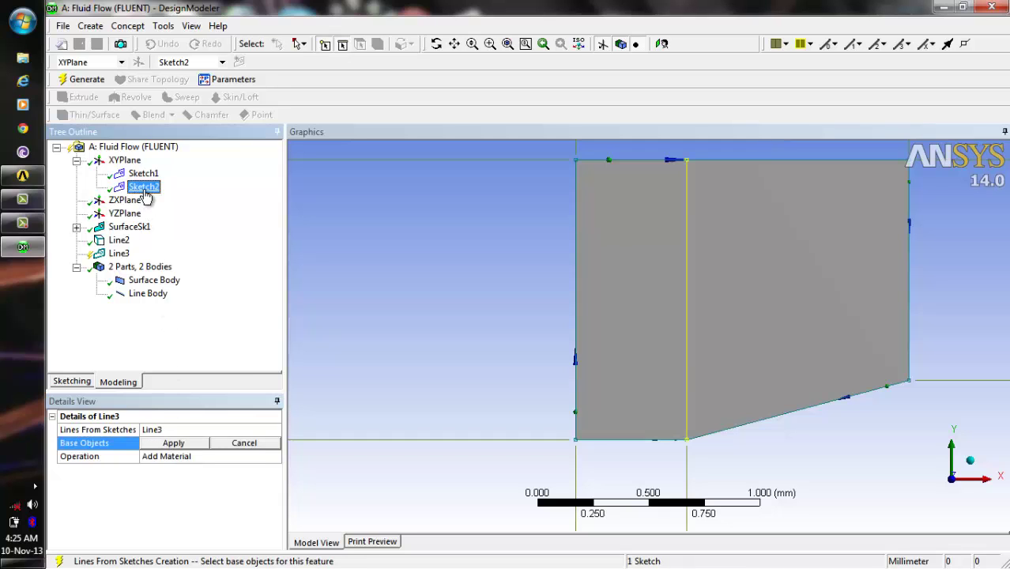
{"action": "left_click", "coordinate": [174, 443]}
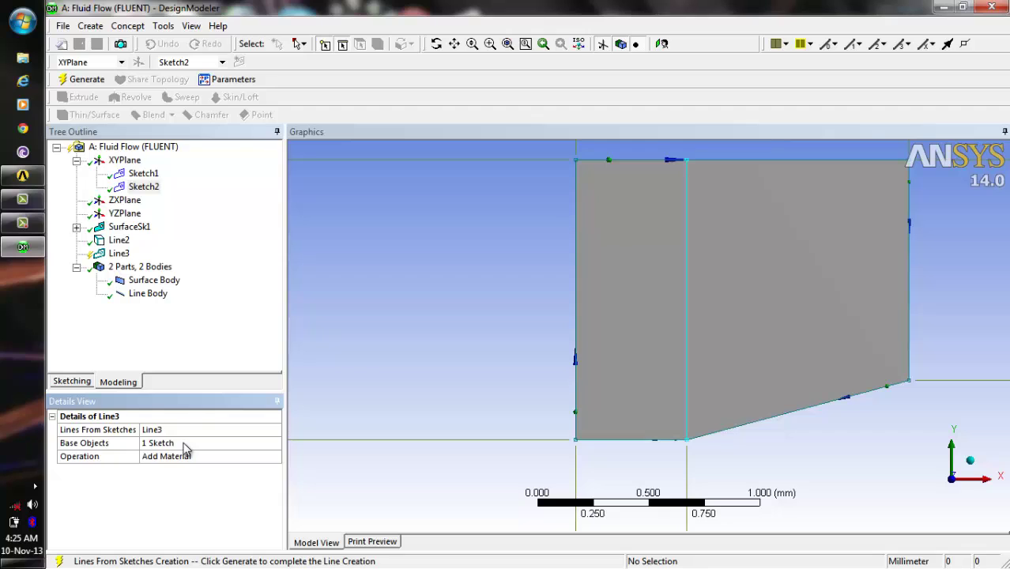
{"action": "left_click", "coordinate": [85, 81]}
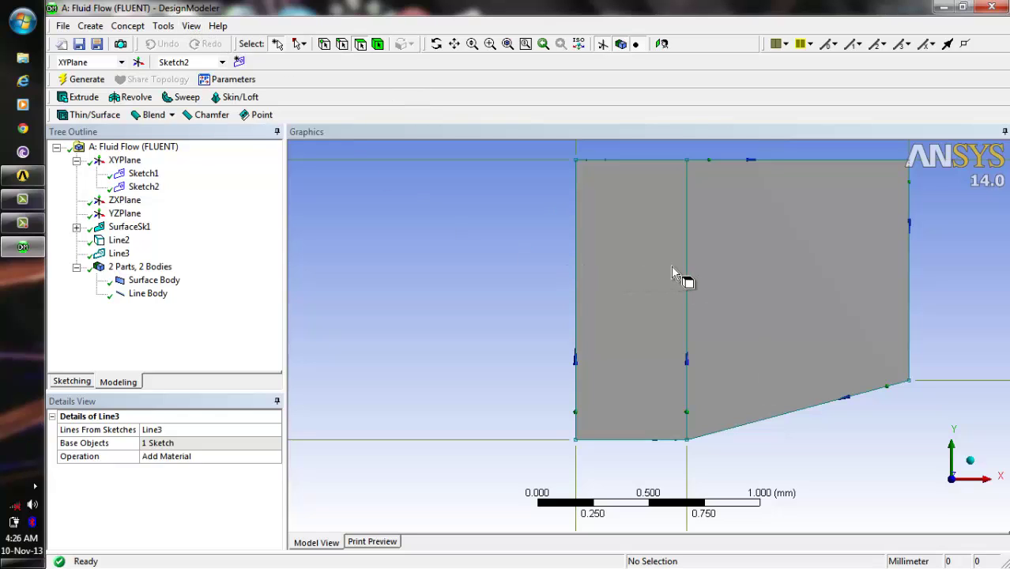
Step: Generate an Edges On Face projection of the vertical dividing line onto the flow domain's surface, with Imprint on
{"action": "left_click", "coordinate": [144, 27]}
{"action": "mouse_move", "coordinate": [167, 30]}
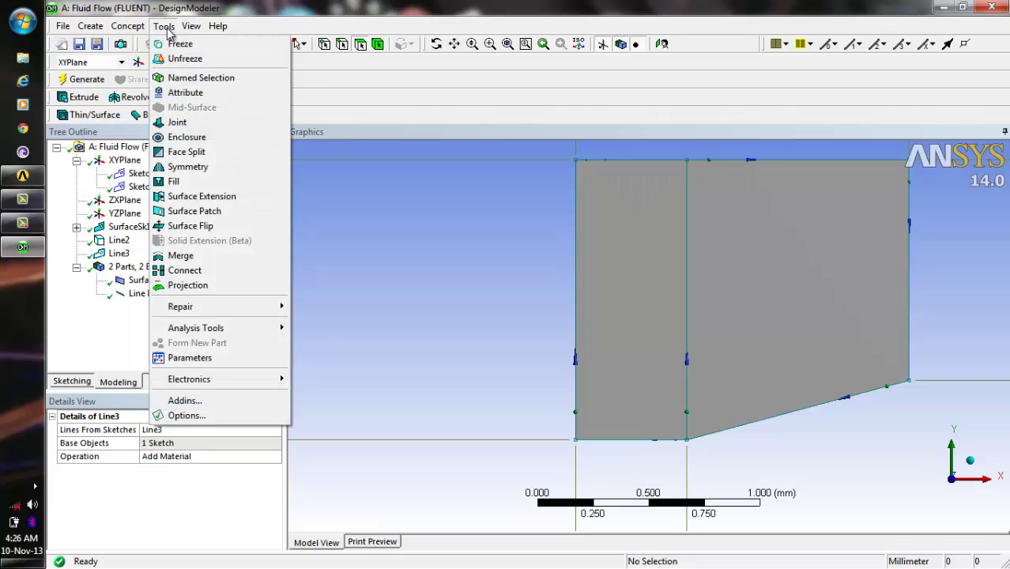
{"action": "left_click", "coordinate": [190, 285]}
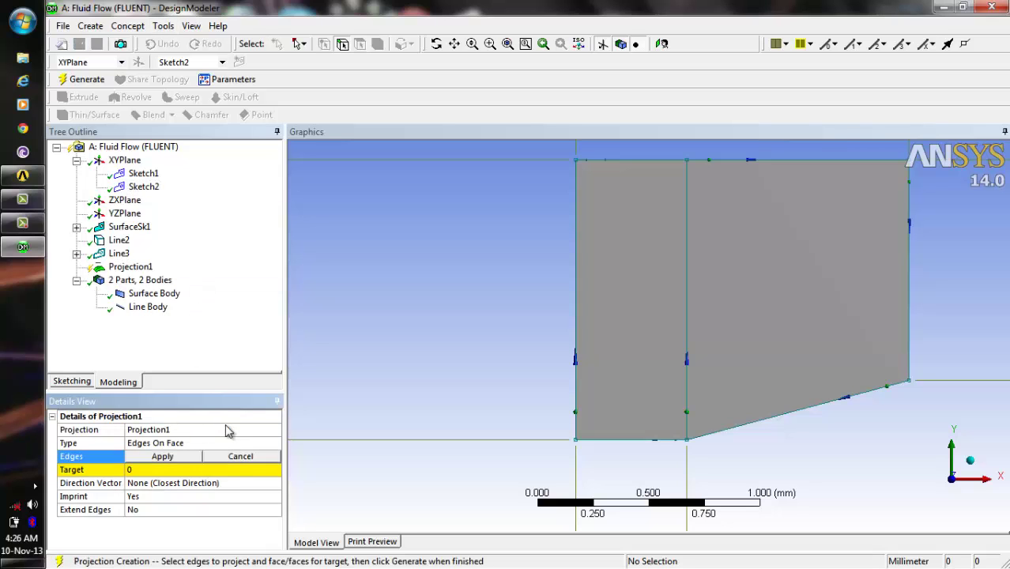
{"action": "left_click", "coordinate": [687, 285]}
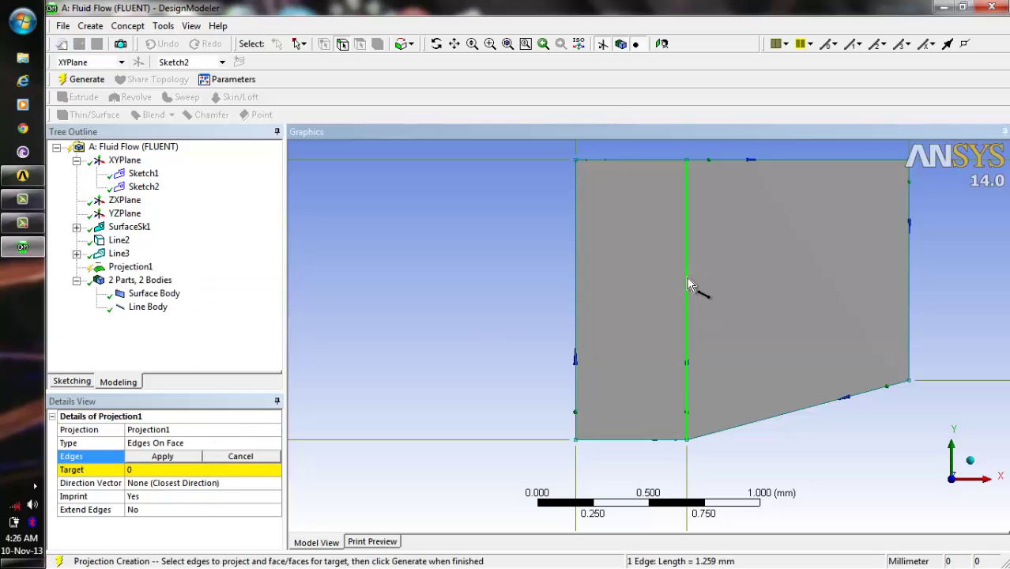
{"action": "left_click", "coordinate": [162, 456]}
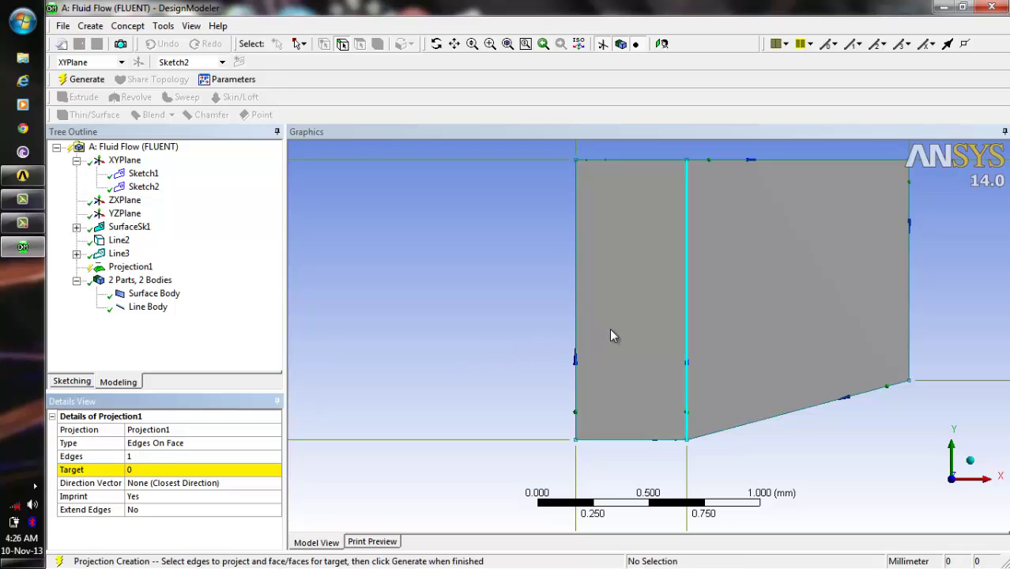
{"action": "left_click", "coordinate": [262, 471]}
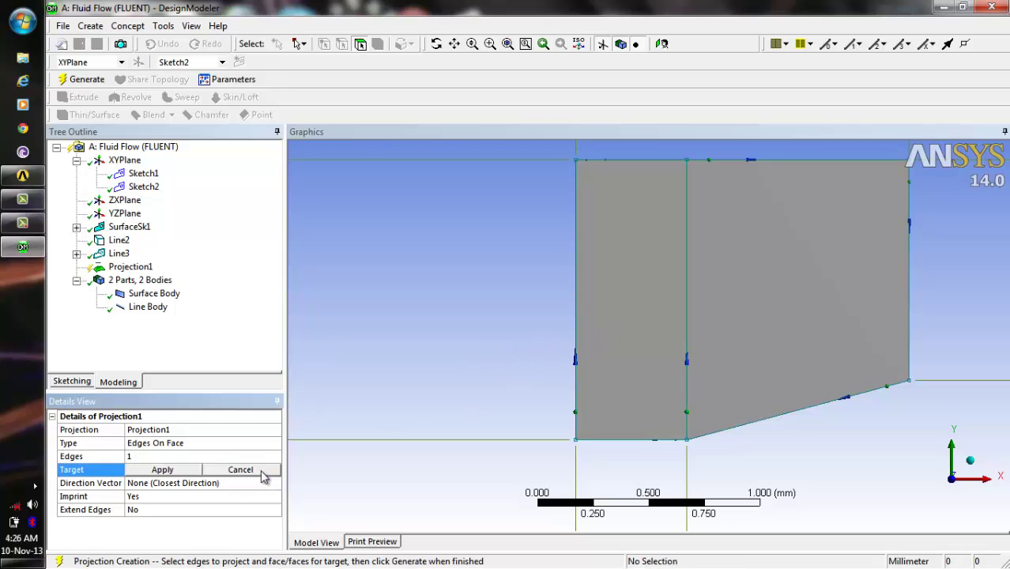
{"action": "left_click", "coordinate": [669, 287]}
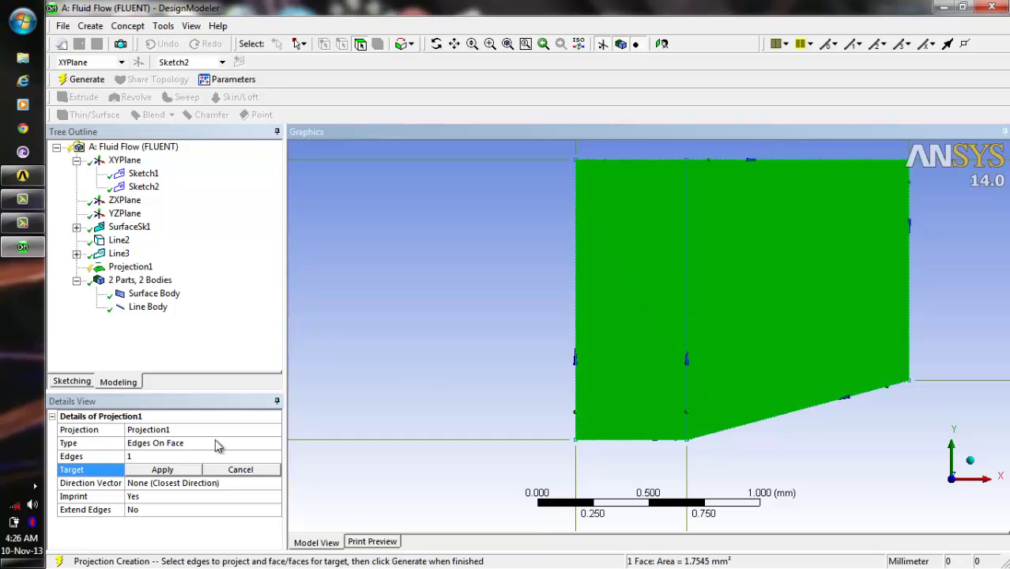
{"action": "left_click", "coordinate": [162, 470]}
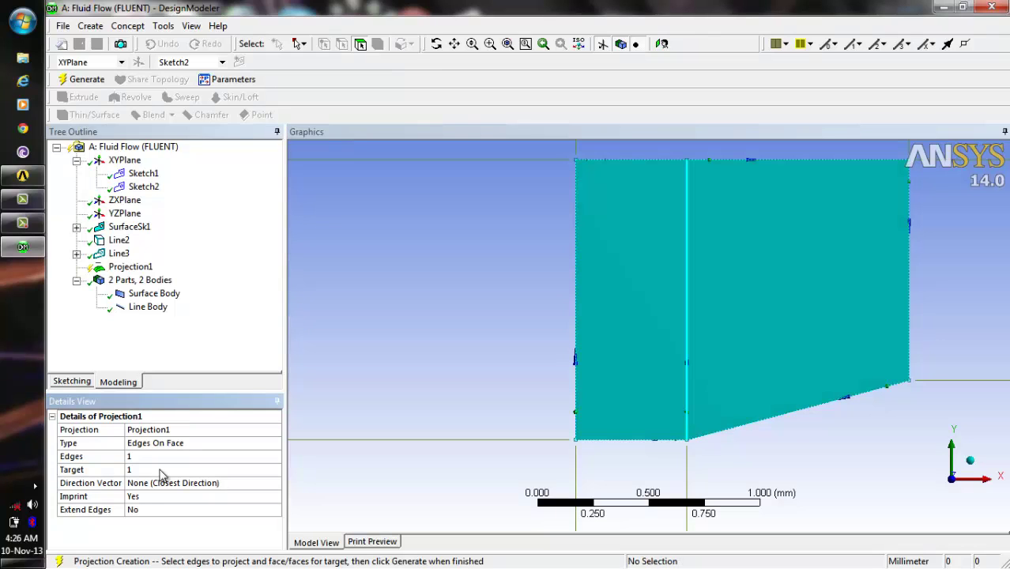
{"action": "left_click", "coordinate": [85, 78]}
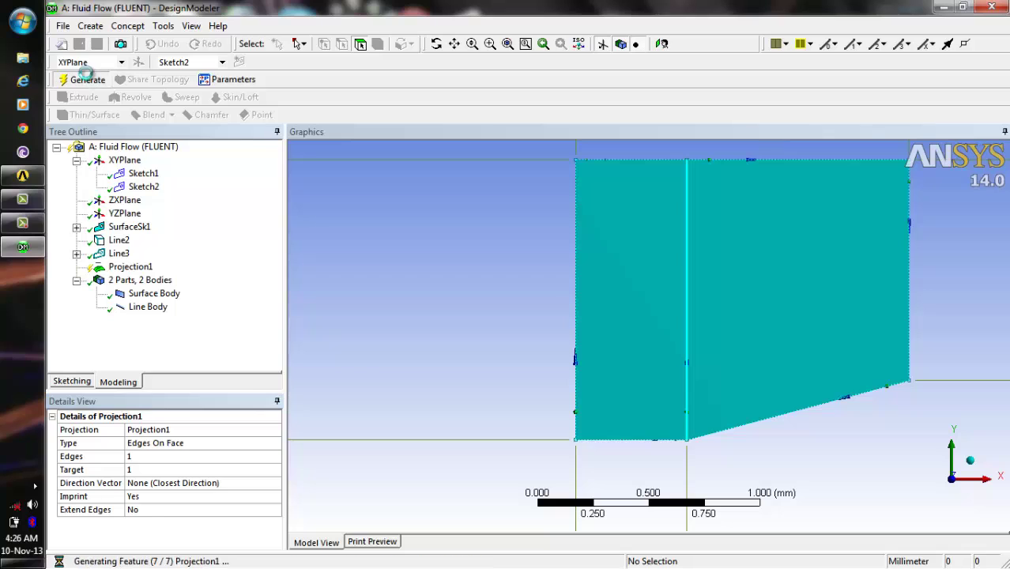
Step: Suppress the line body so that only the surface body stays active
{"action": "left_click", "coordinate": [77, 280]}
{"action": "left_click", "coordinate": [77, 281]}
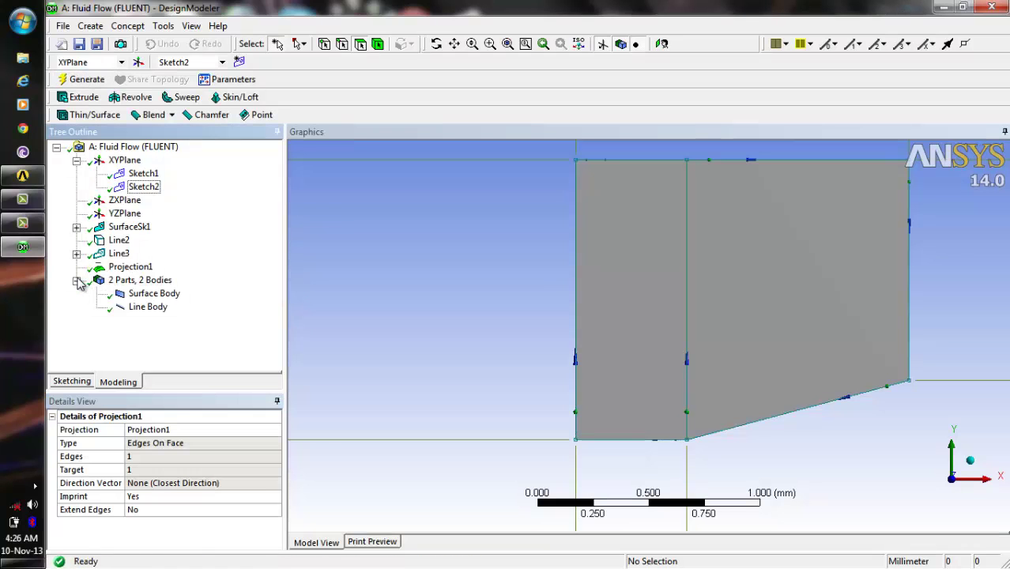
{"action": "left_click", "coordinate": [152, 294]}
{"action": "left_click", "coordinate": [148, 308]}
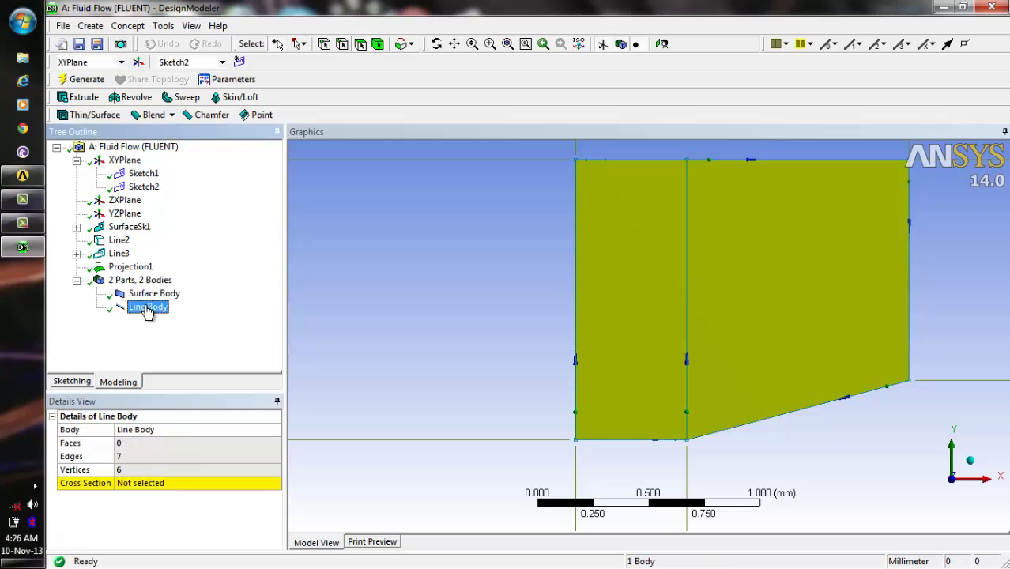
{"action": "right_click", "coordinate": [148, 309]}
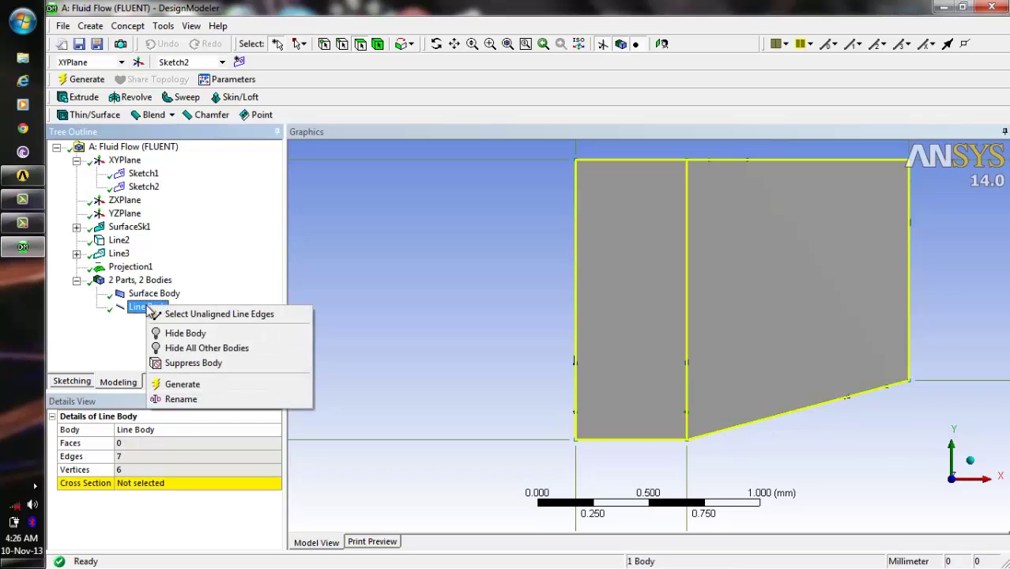
{"action": "left_click", "coordinate": [187, 365]}
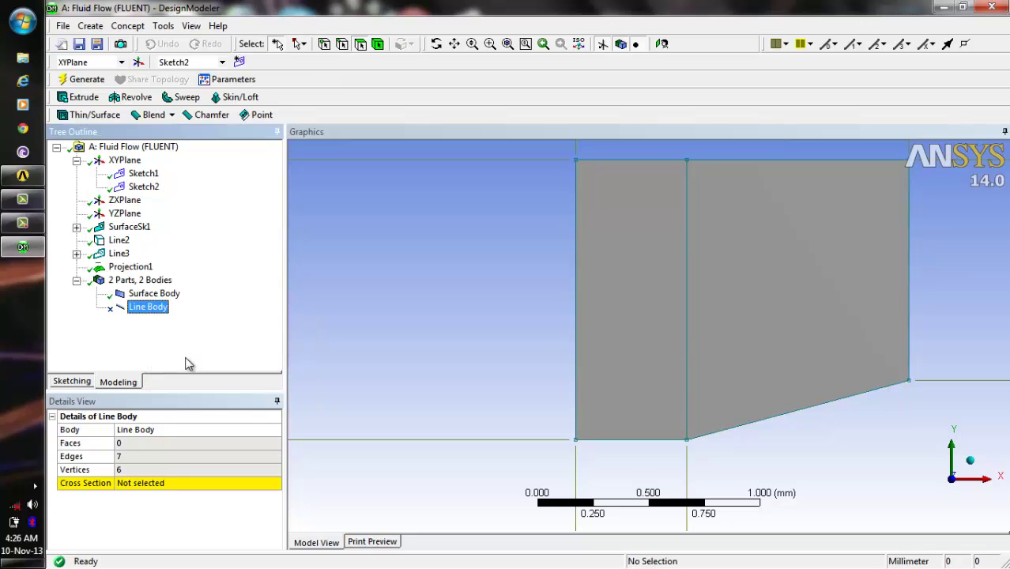
Step: Form a new part from the surface body and the line body, and expand it in the model tree
{"action": "left_click", "coordinate": [155, 294], "text": "ctrl"}
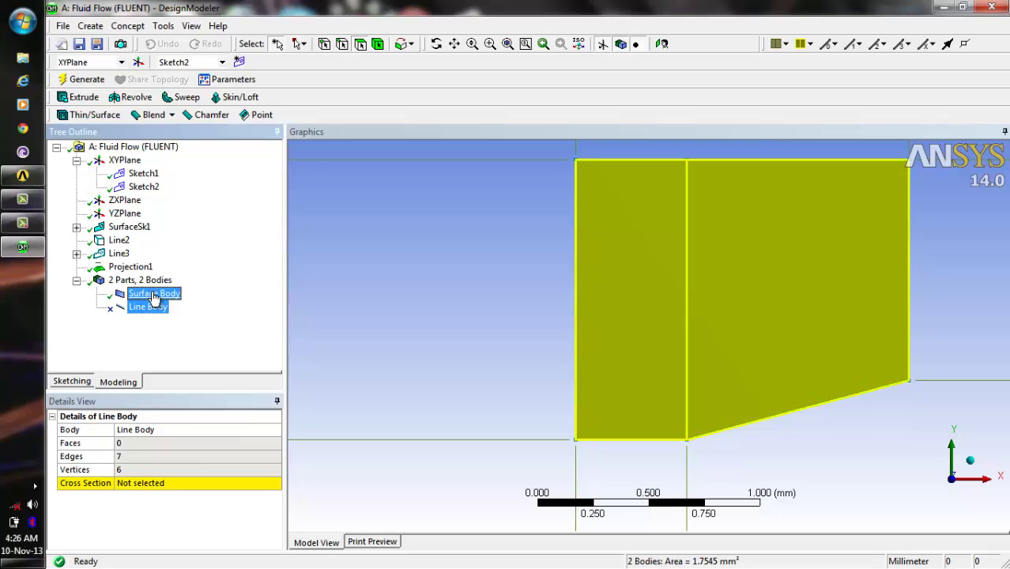
{"action": "left_click", "coordinate": [161, 309], "text": "ctrl"}
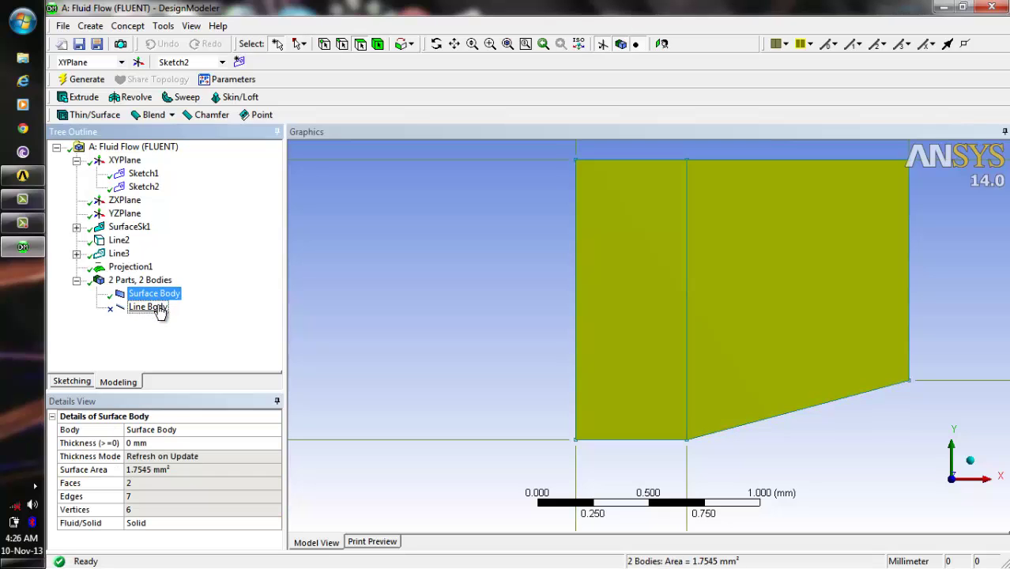
{"action": "left_click", "coordinate": [161, 309], "text": "ctrl"}
{"action": "right_click", "coordinate": [161, 310]}
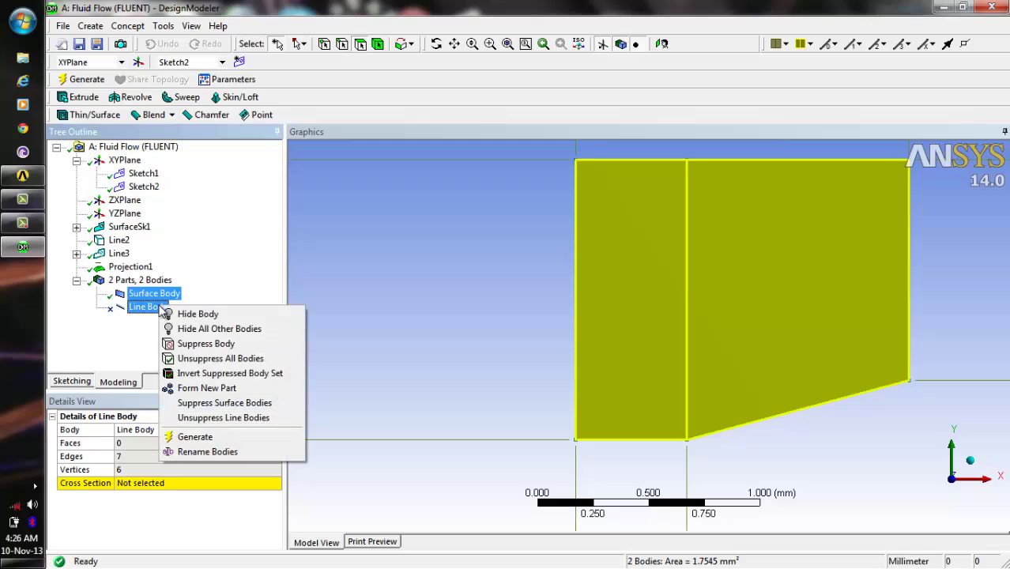
{"action": "left_click", "coordinate": [201, 388]}
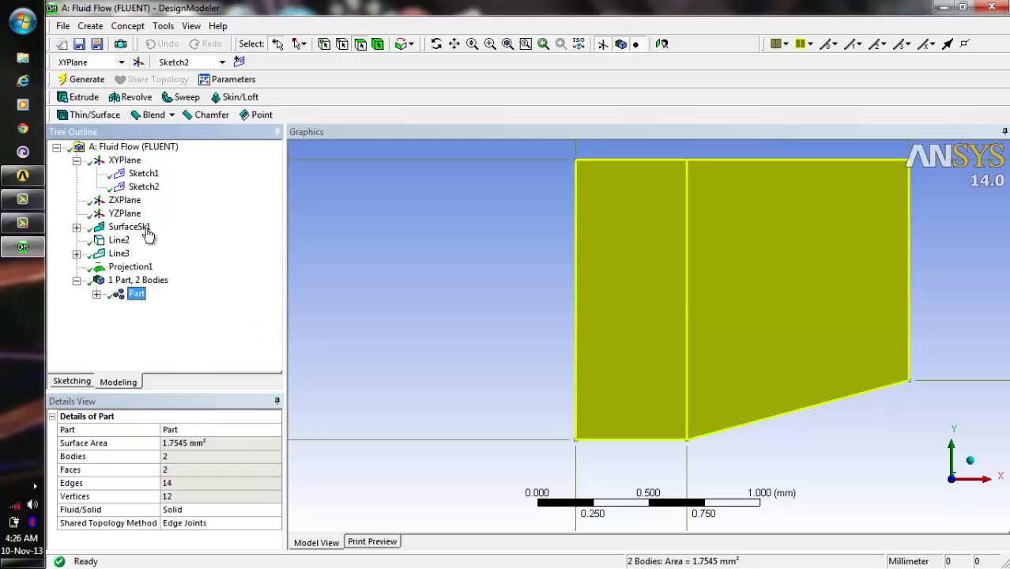
{"action": "left_click", "coordinate": [96, 293]}
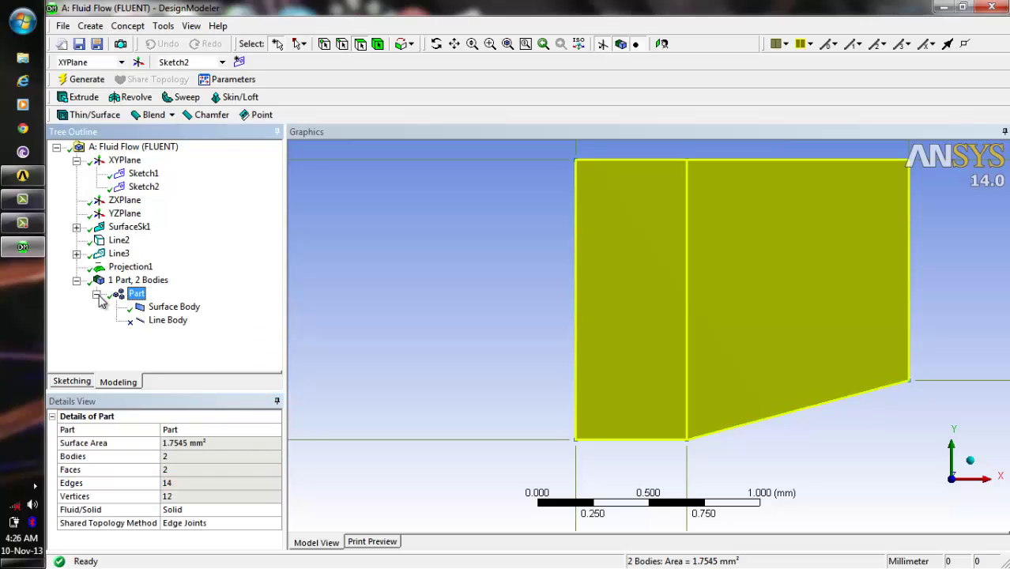
{"action": "left_click", "coordinate": [499, 314]}
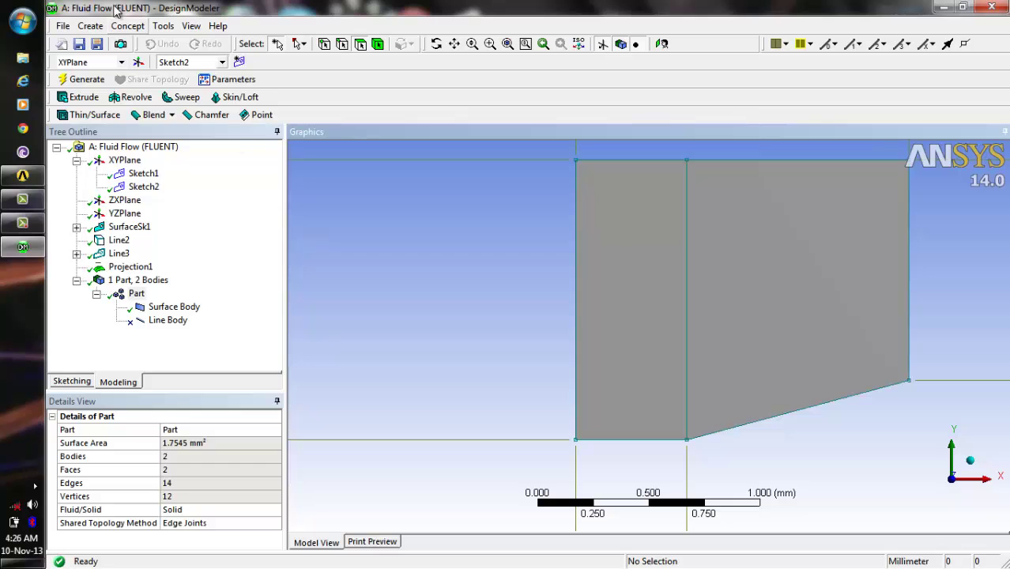
Step: Save the project as a Workbench project file named wedge in the tutorial folder on drive C
{"action": "left_click", "coordinate": [63, 26]}
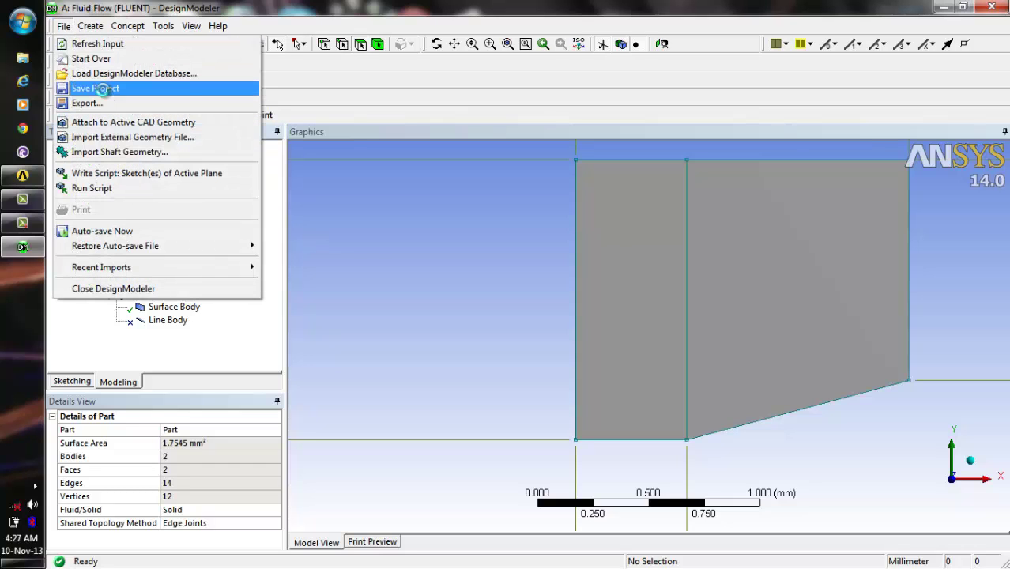
{"action": "left_click", "coordinate": [104, 92]}
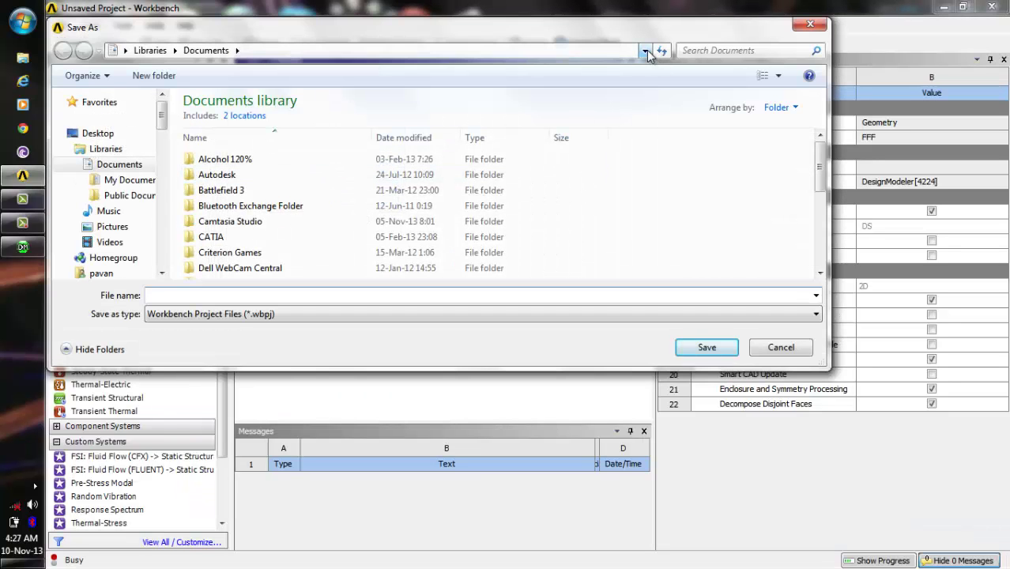
{"action": "left_click", "coordinate": [646, 49]}
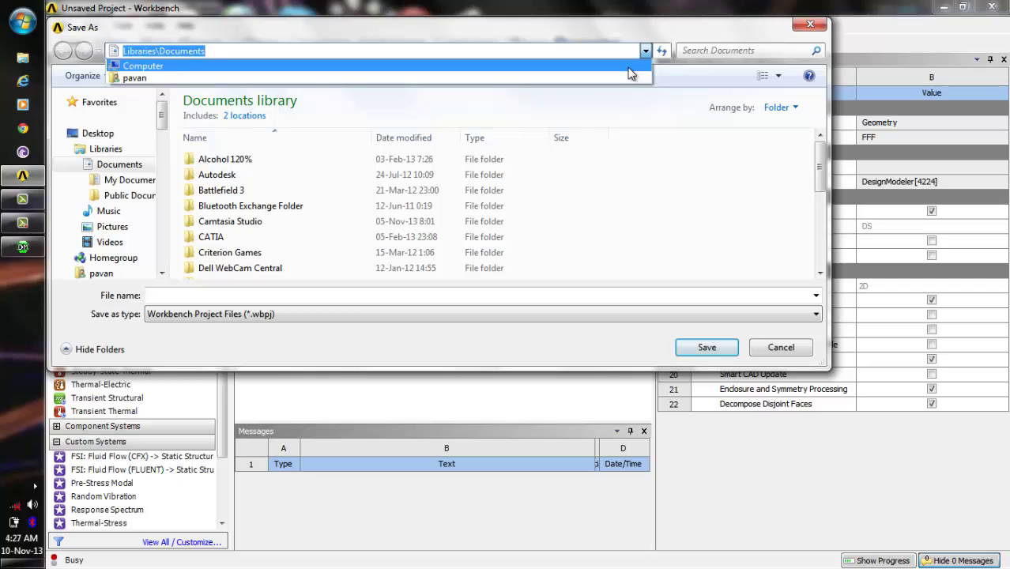
{"action": "left_click", "coordinate": [629, 66]}
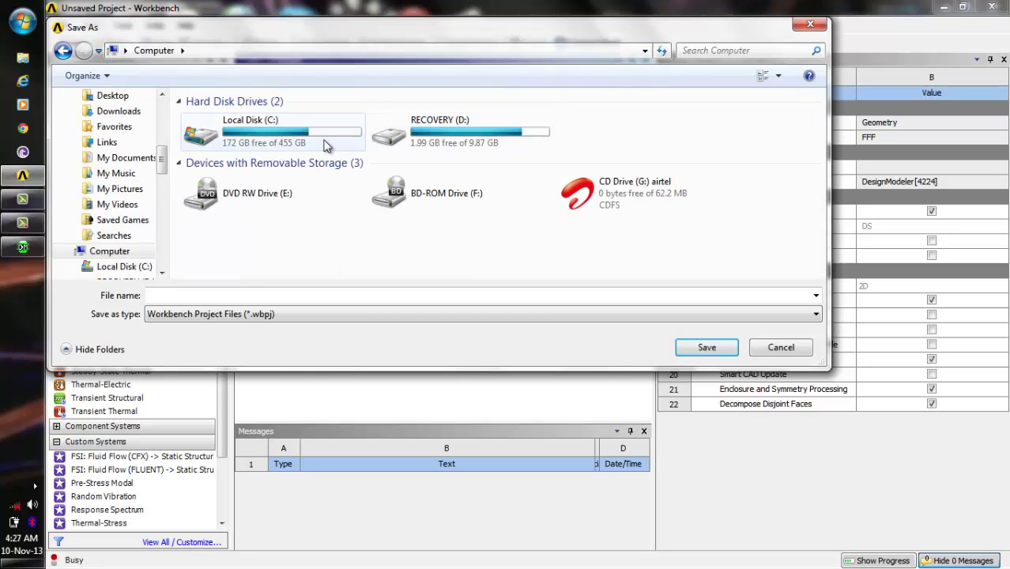
{"action": "double_click", "coordinate": [328, 146]}
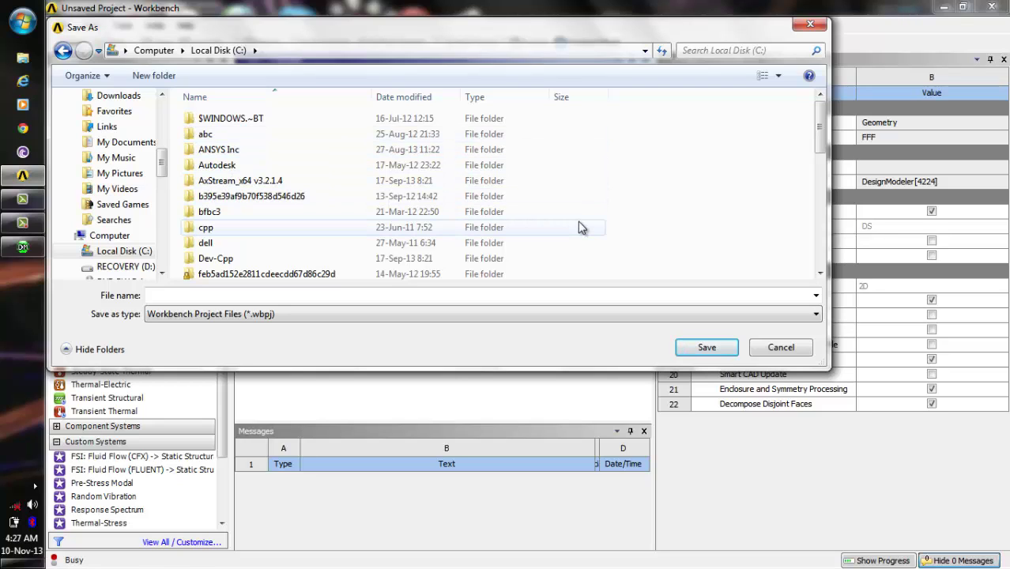
{"action": "type", "text": "pa"}
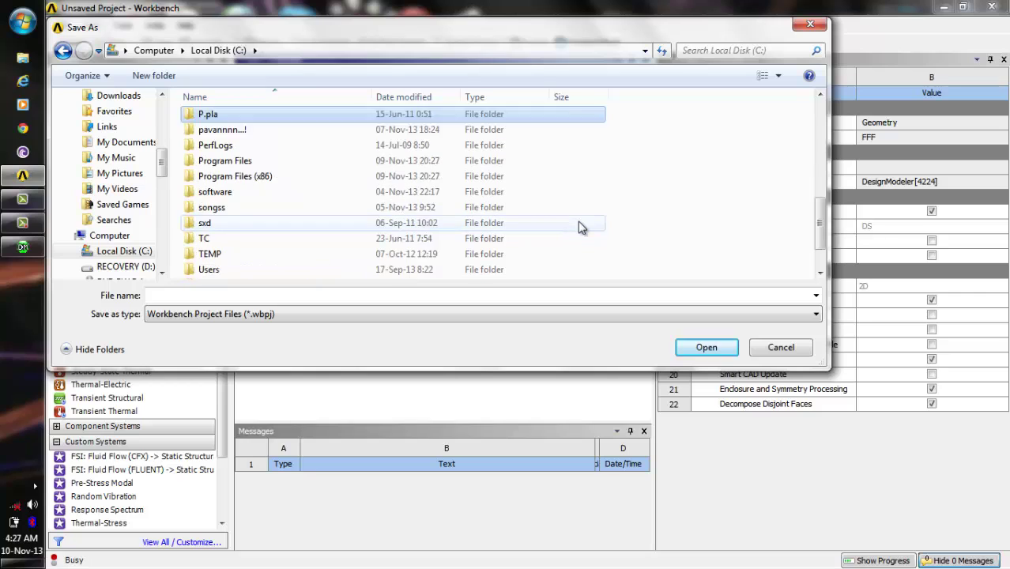
{"action": "key", "text": "Return"}
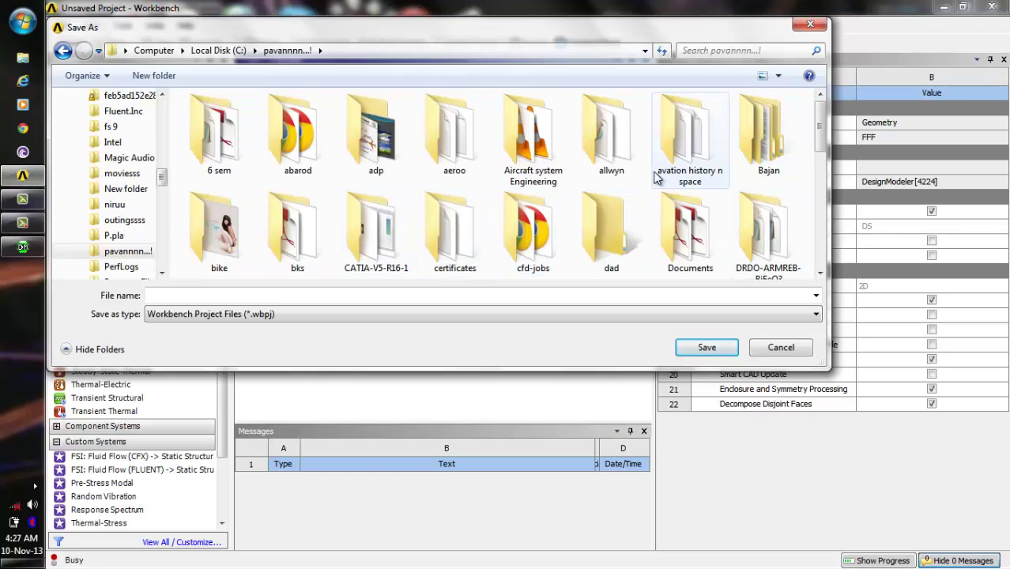
{"action": "type", "text": "tu"}
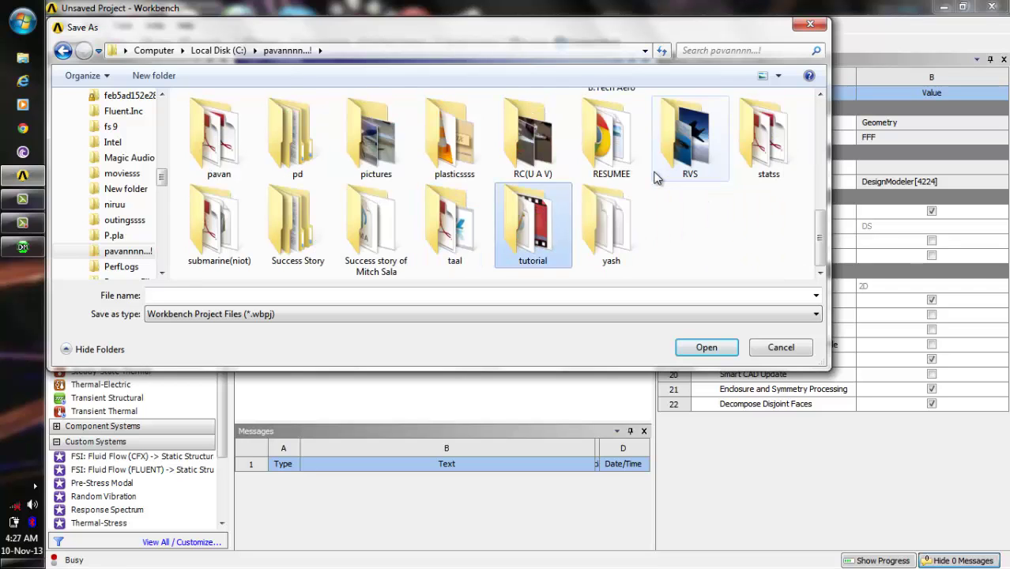
{"action": "key", "text": "Return"}
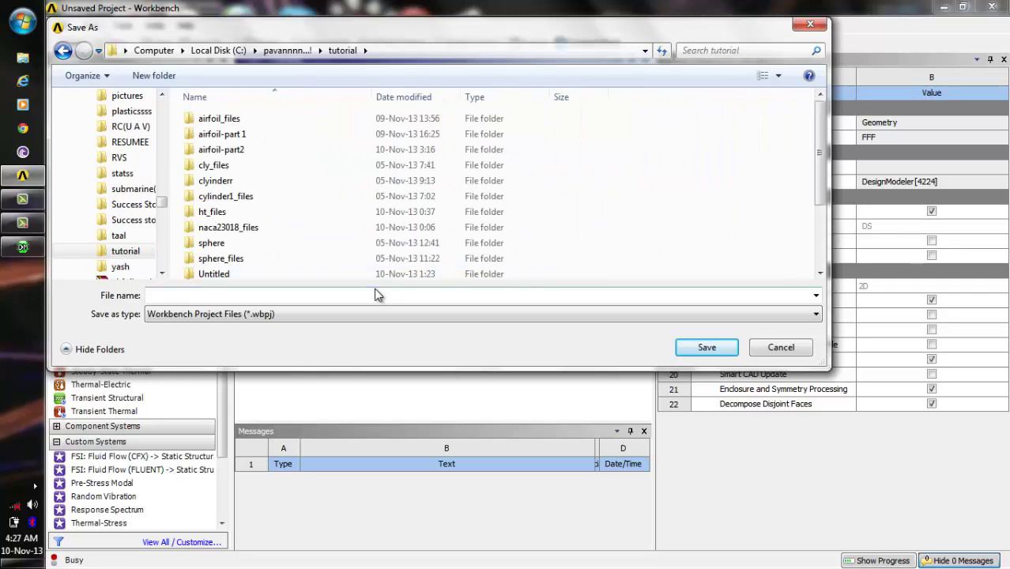
{"action": "left_click", "coordinate": [375, 295]}
{"action": "type", "text": "wedge"}
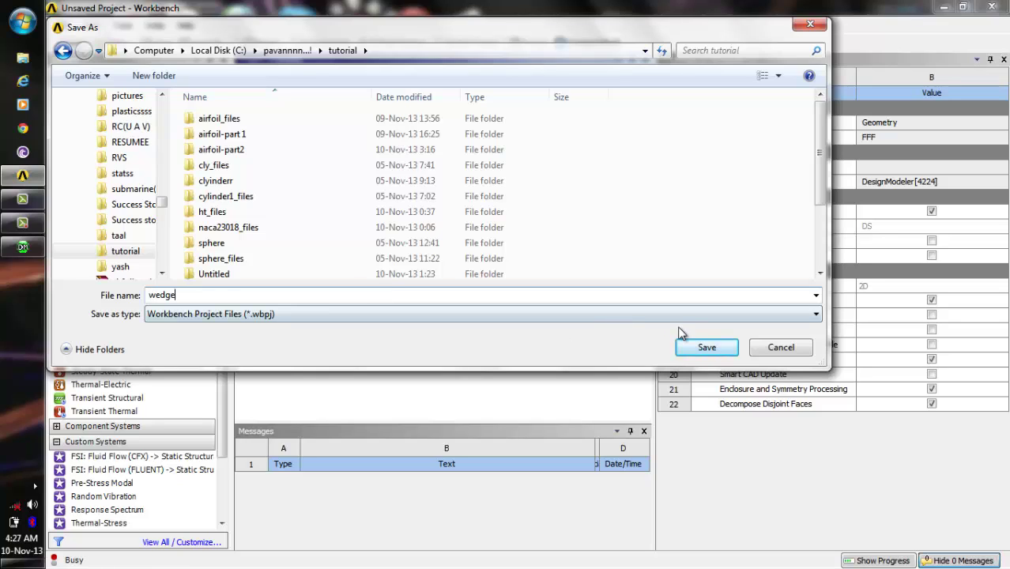
{"action": "left_click", "coordinate": [706, 347]}
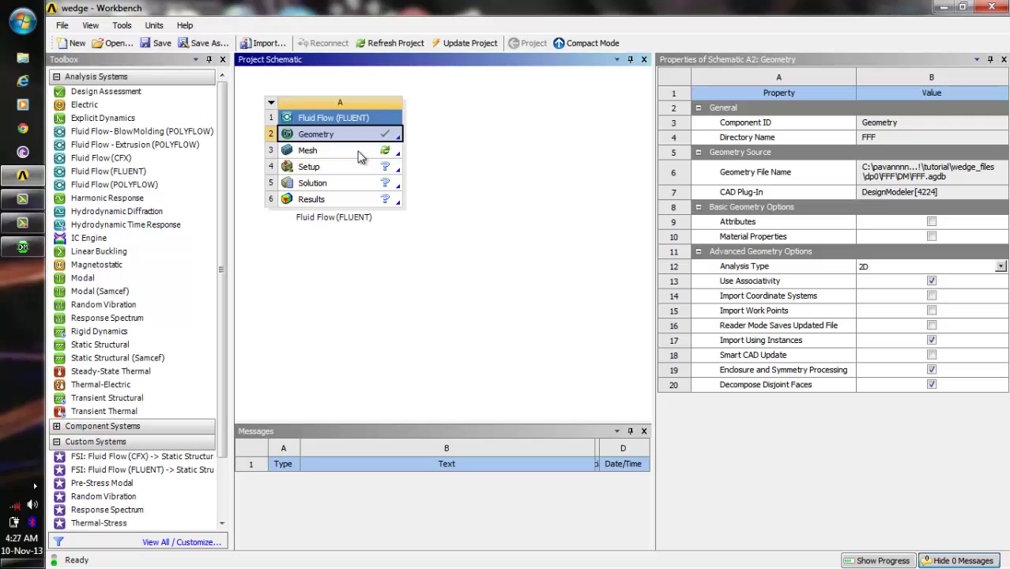
Step: Open the project's mesh in the Meshing application and insert a sizing control scoped to the flow domain's left vertical edge
{"action": "double_click", "coordinate": [359, 151]}
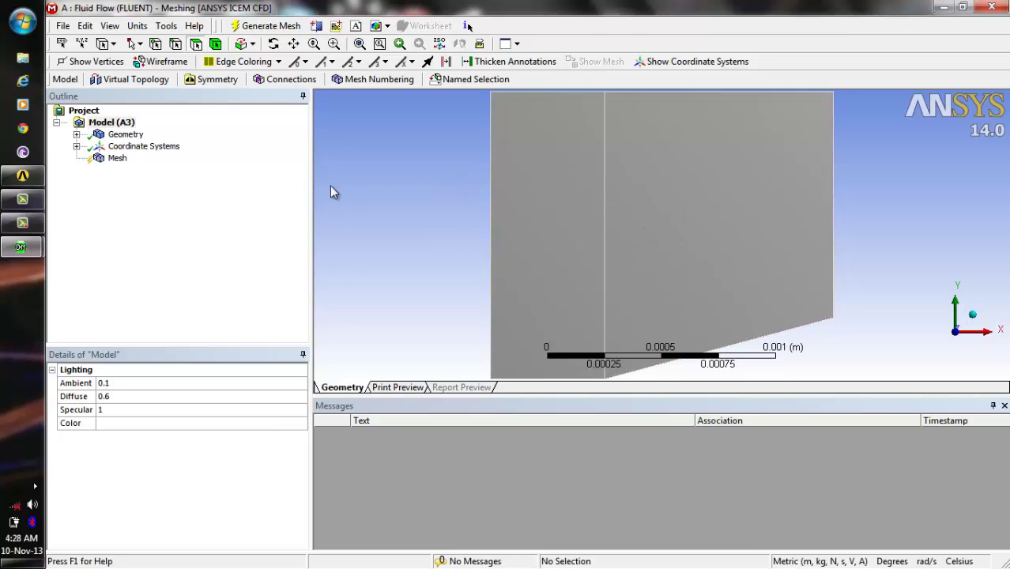
{"action": "left_click", "coordinate": [117, 159]}
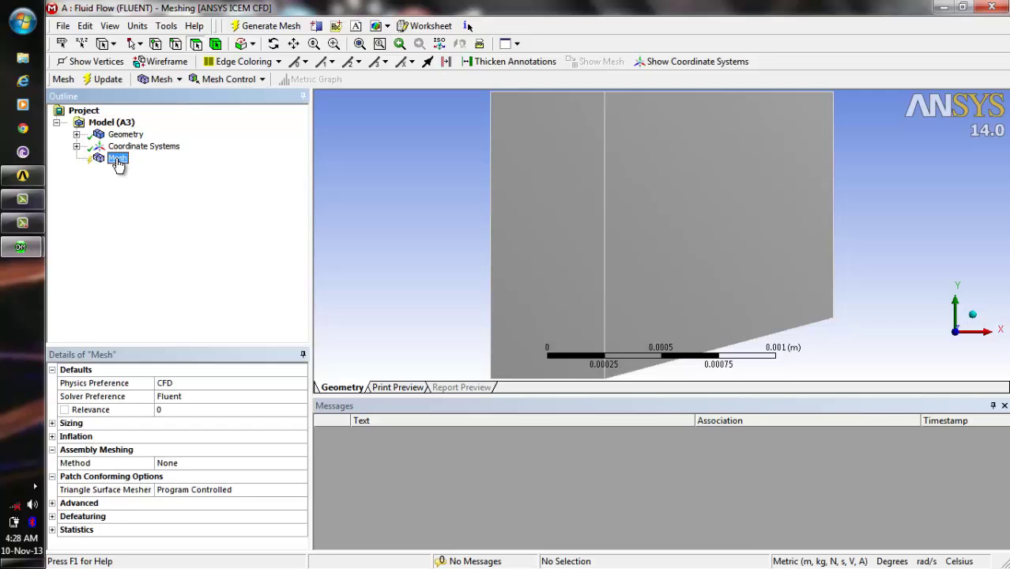
{"action": "right_click", "coordinate": [119, 163]}
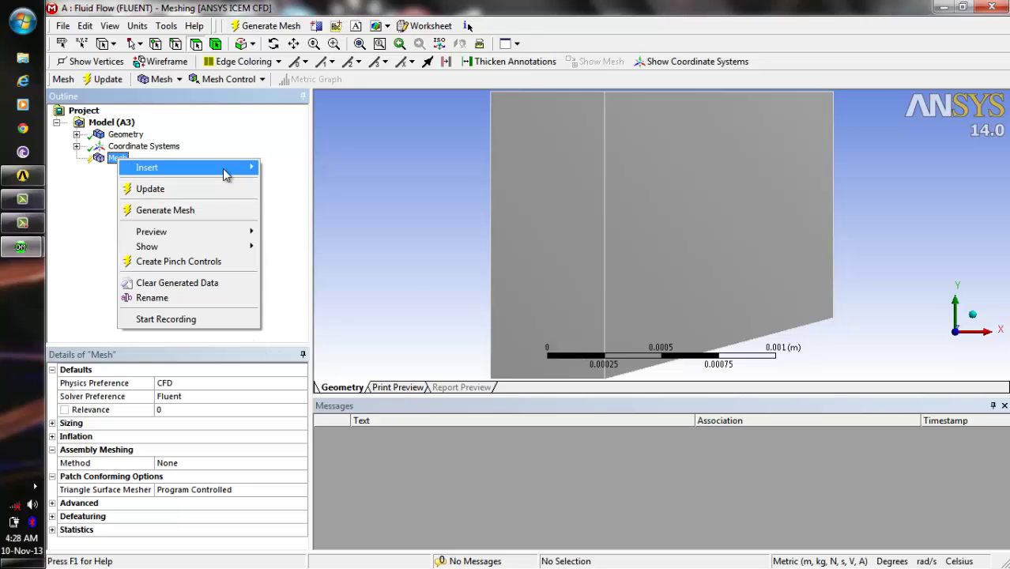
{"action": "mouse_move", "coordinate": [229, 167]}
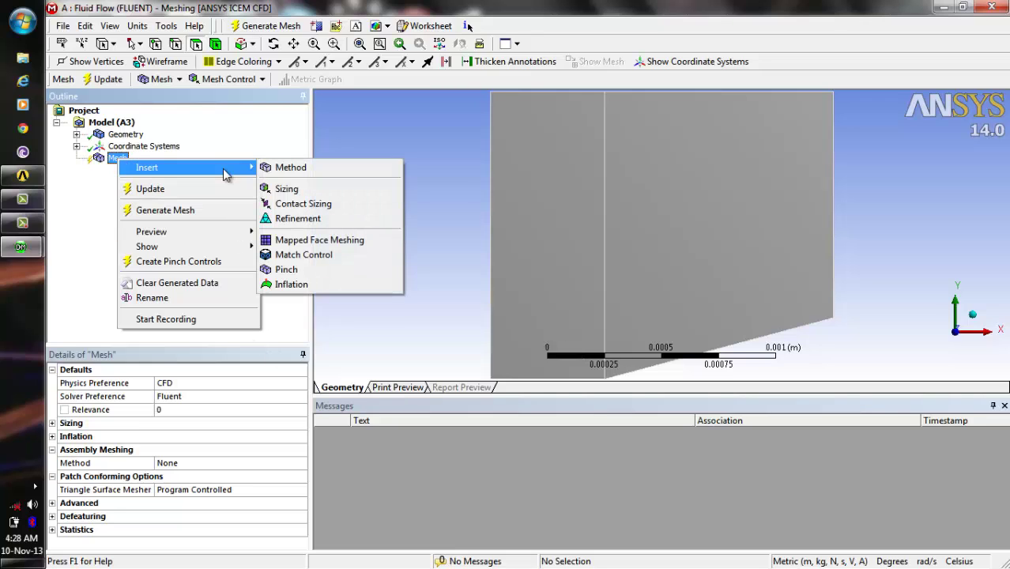
{"action": "left_click", "coordinate": [278, 189]}
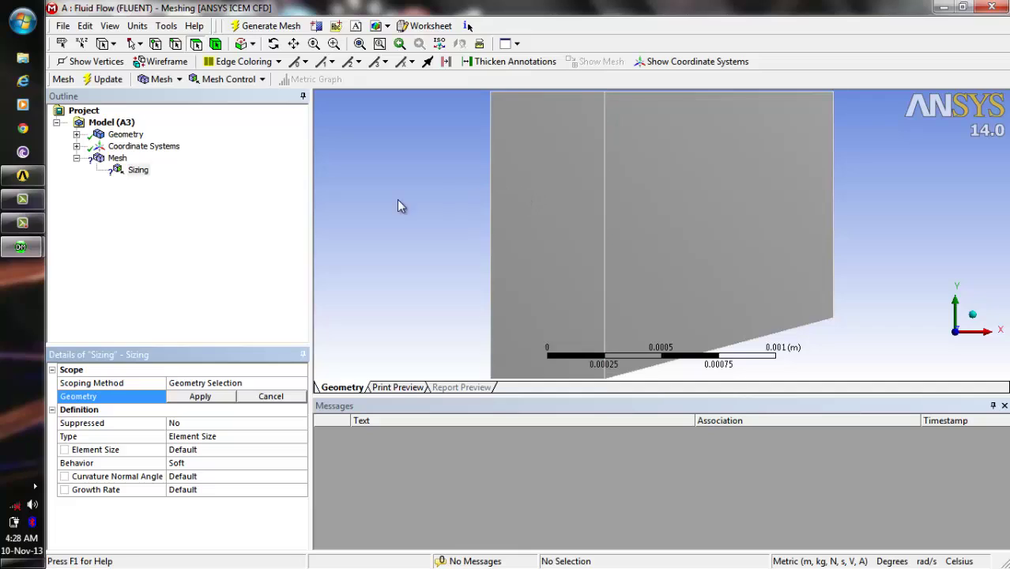
{"action": "left_click", "coordinate": [490, 193]}
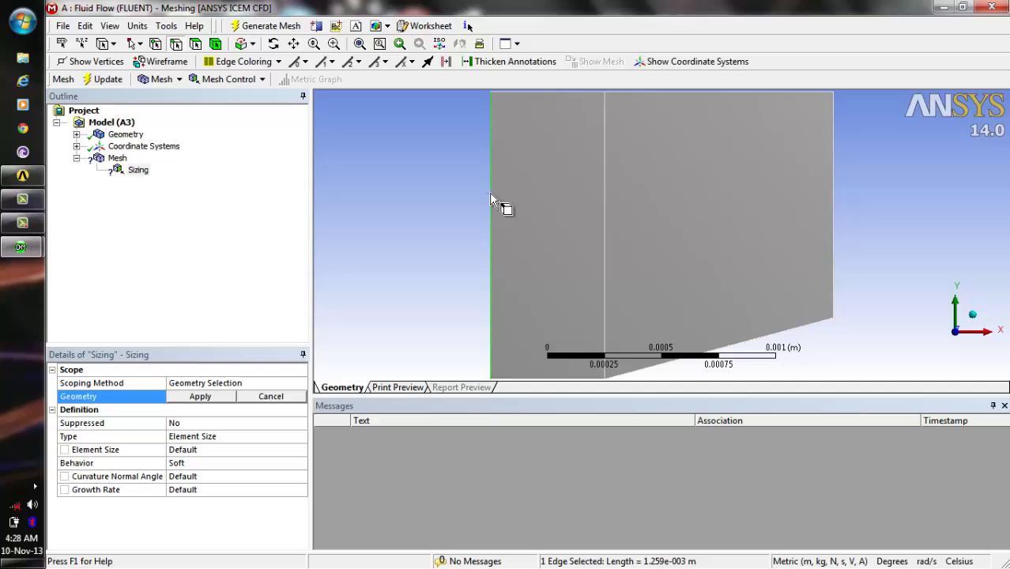
{"action": "left_click", "coordinate": [202, 396]}
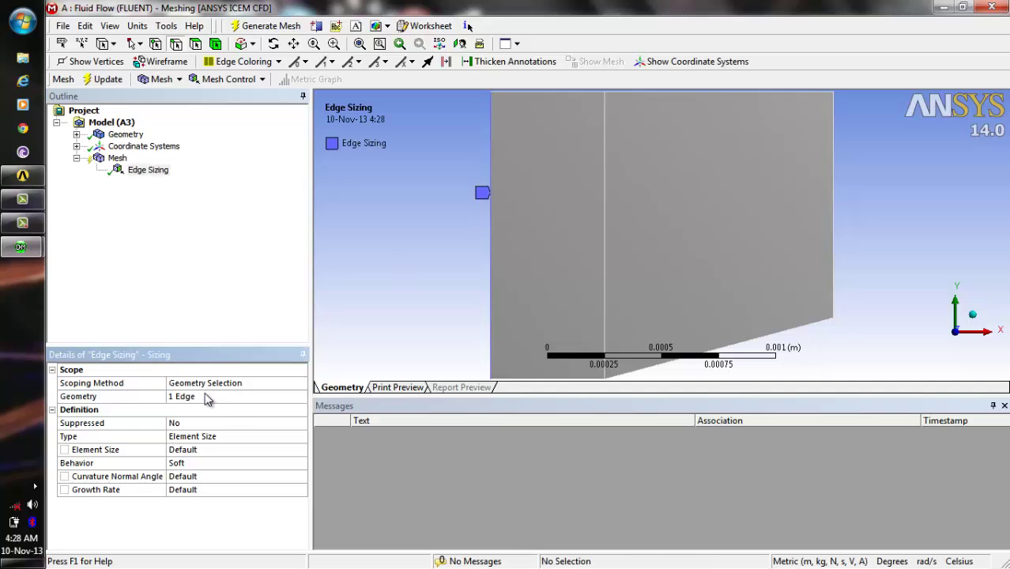
Step: Define the left edge's sizing by Number of Divisions, with 100 divisions
{"action": "left_click", "coordinate": [265, 437]}
{"action": "left_click", "coordinate": [299, 436]}
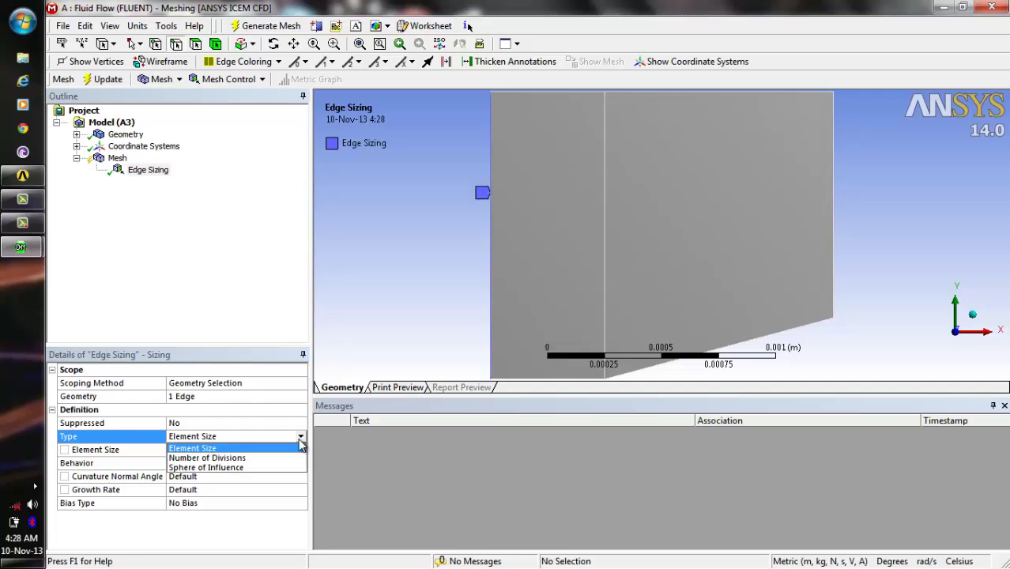
{"action": "left_click", "coordinate": [293, 458]}
{"action": "left_click", "coordinate": [268, 453]}
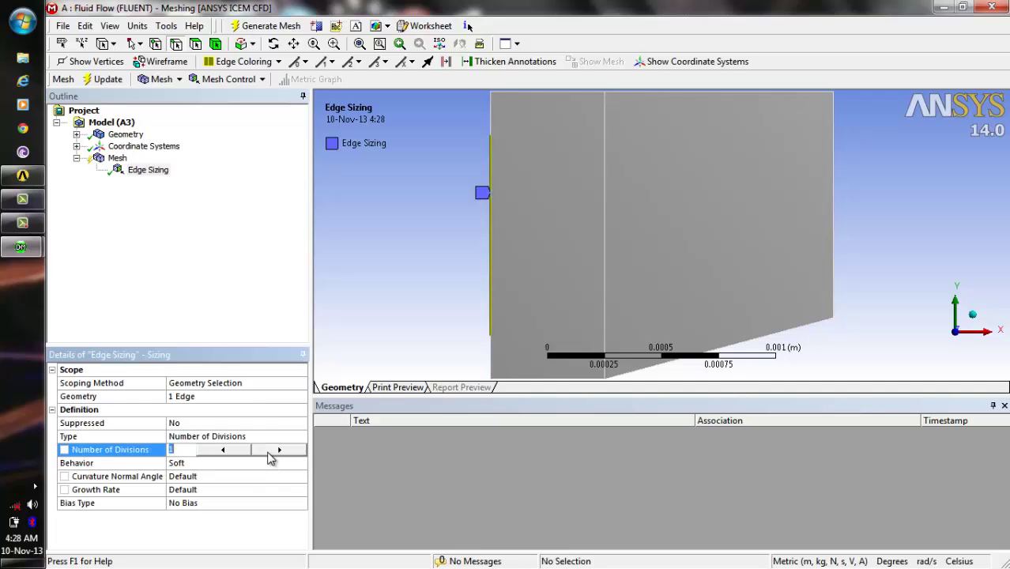
{"action": "type", "text": "100"}
Step: Bias the left edge's divisions with a factor of 50, using the short-to-long bias type (_ _ ___ _____)
{"action": "left_click", "coordinate": [266, 503]}
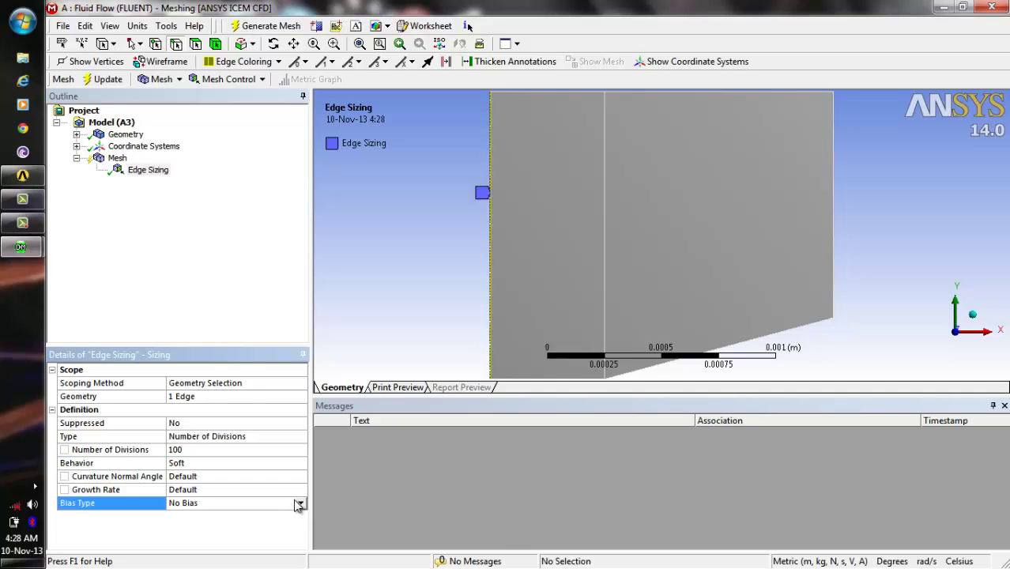
{"action": "left_click", "coordinate": [301, 505]}
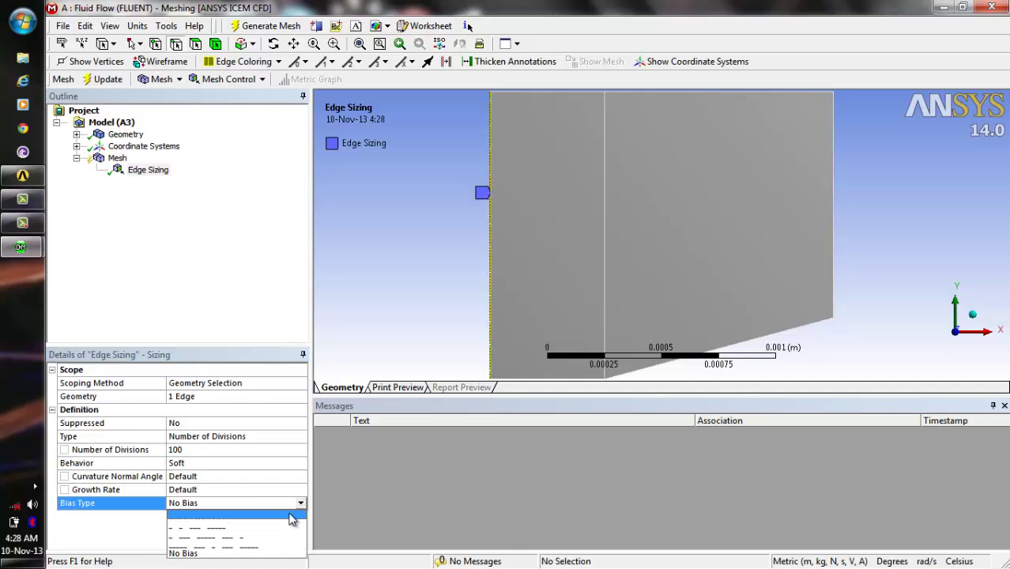
{"action": "left_click", "coordinate": [290, 518]}
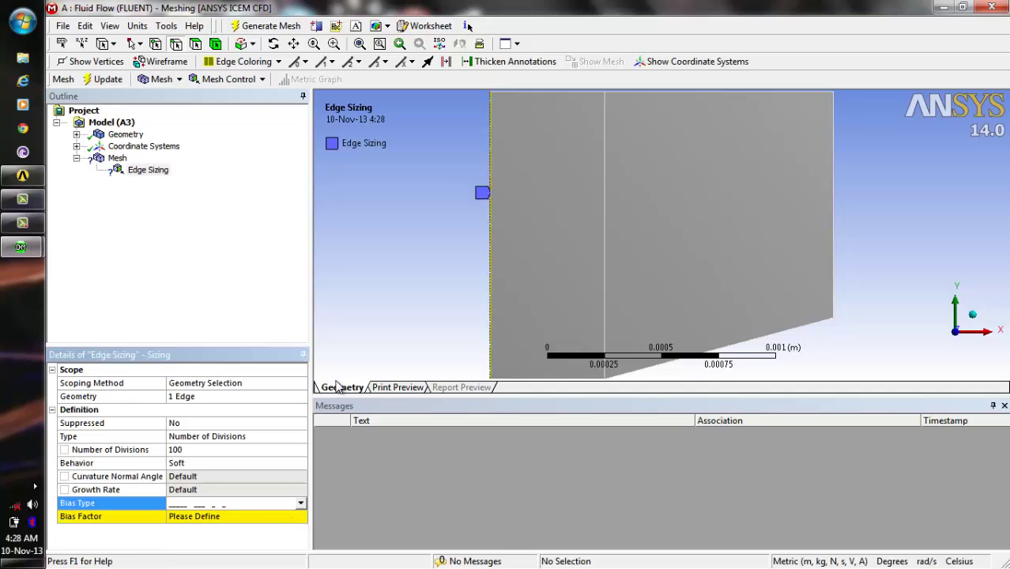
{"action": "left_click", "coordinate": [295, 515]}
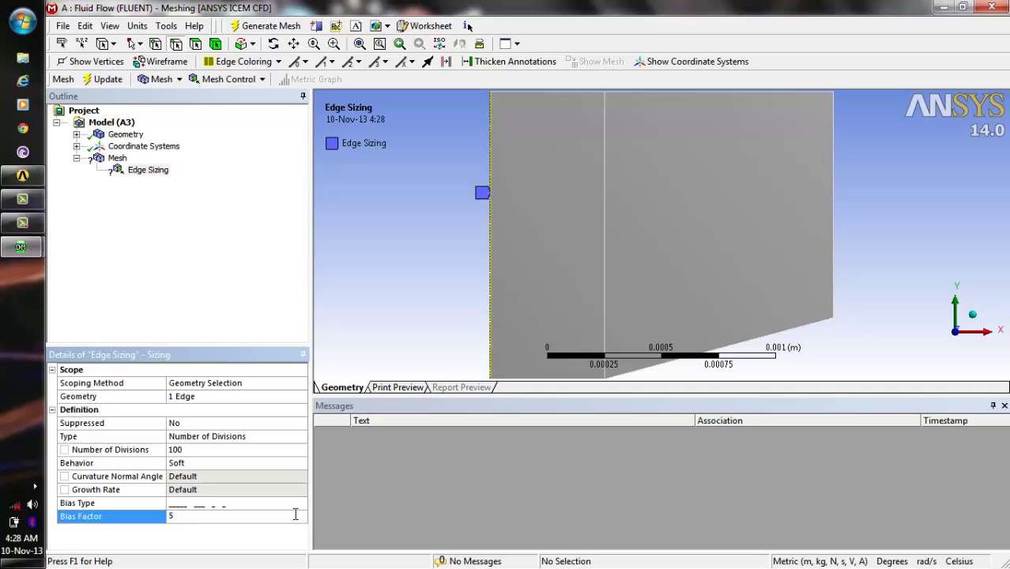
{"action": "left_click", "coordinate": [400, 282]}
{"action": "left_click", "coordinate": [234, 506]}
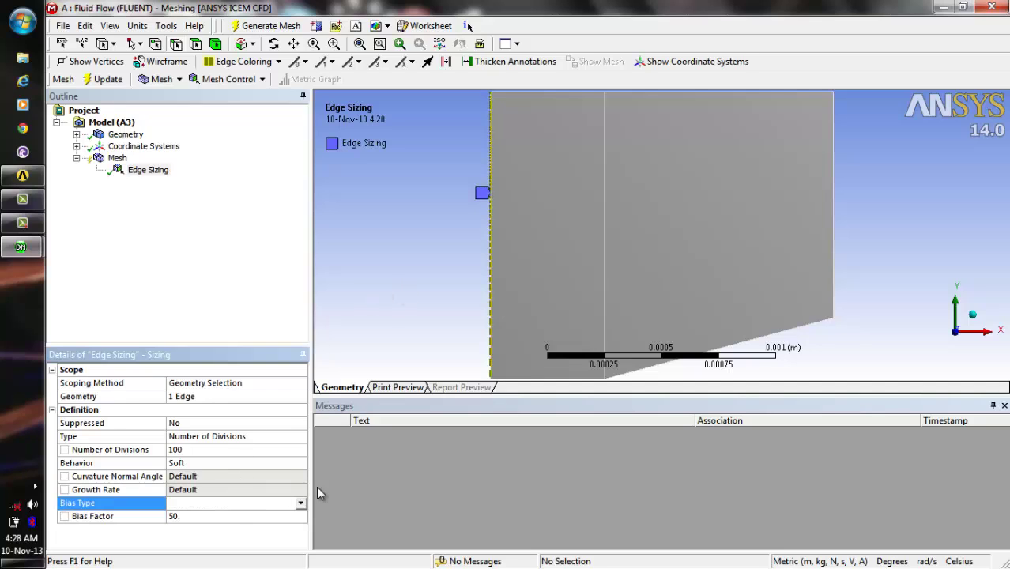
{"action": "left_click", "coordinate": [300, 503]}
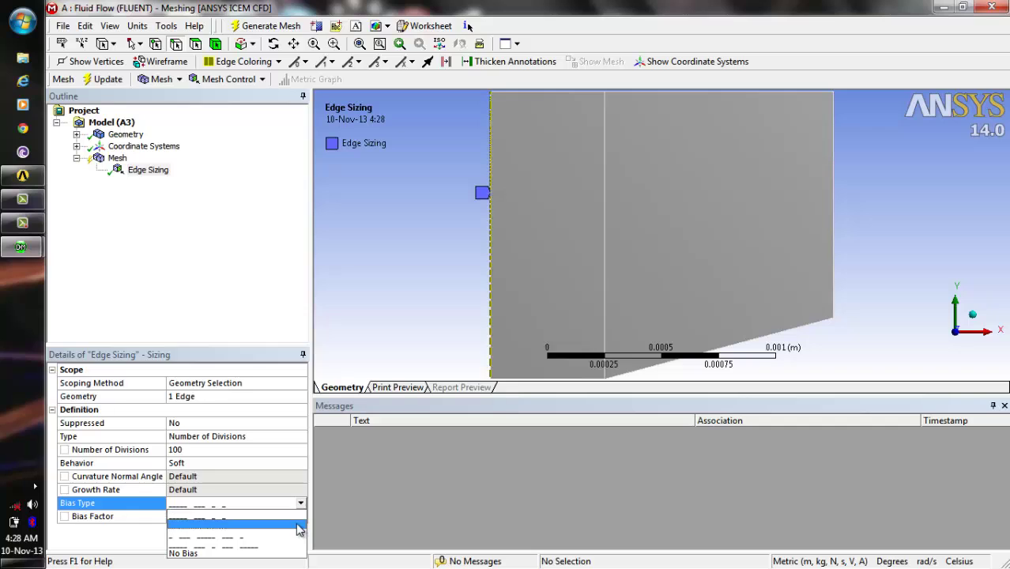
{"action": "left_click", "coordinate": [298, 530]}
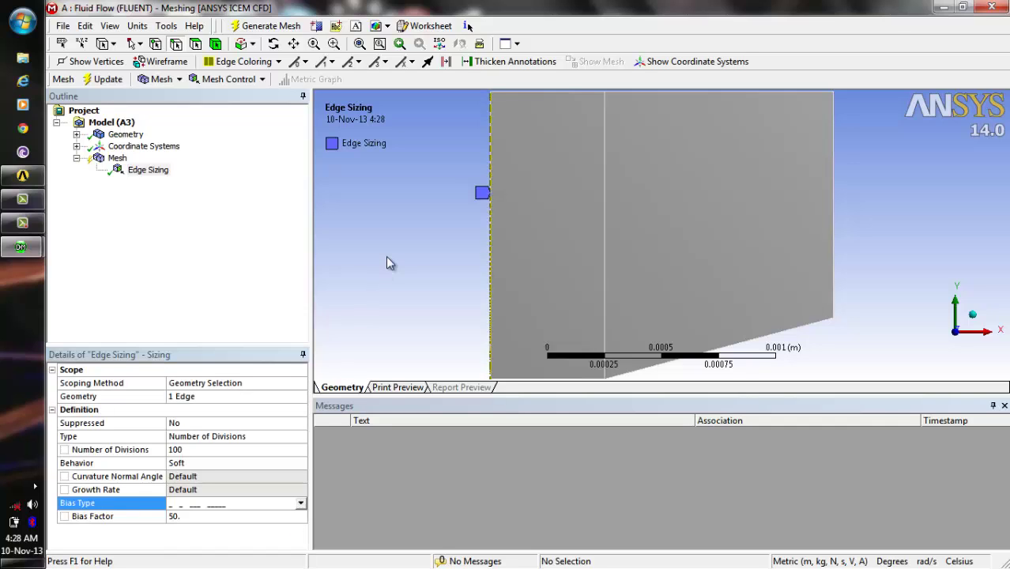
Step: Insert a second mesh sizing control scoped to the vertical dividing edge inside the flow domain
{"action": "left_click", "coordinate": [119, 159]}
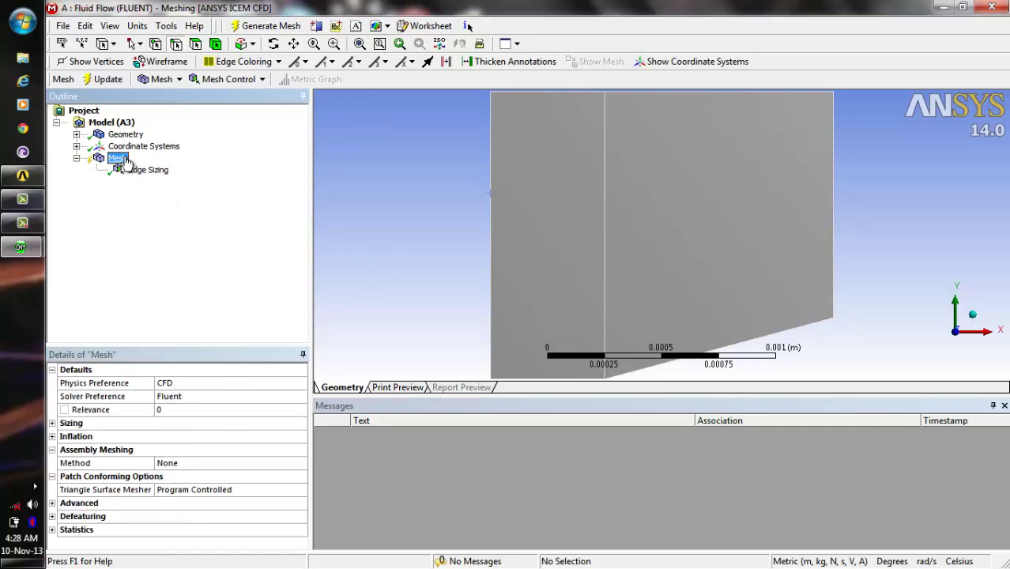
{"action": "right_click", "coordinate": [124, 160]}
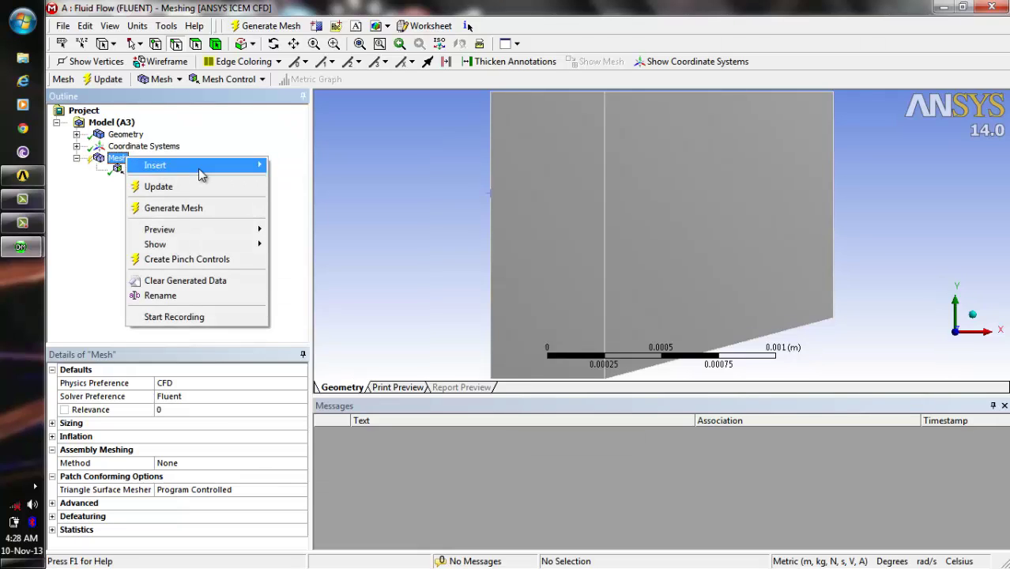
{"action": "mouse_move", "coordinate": [201, 174]}
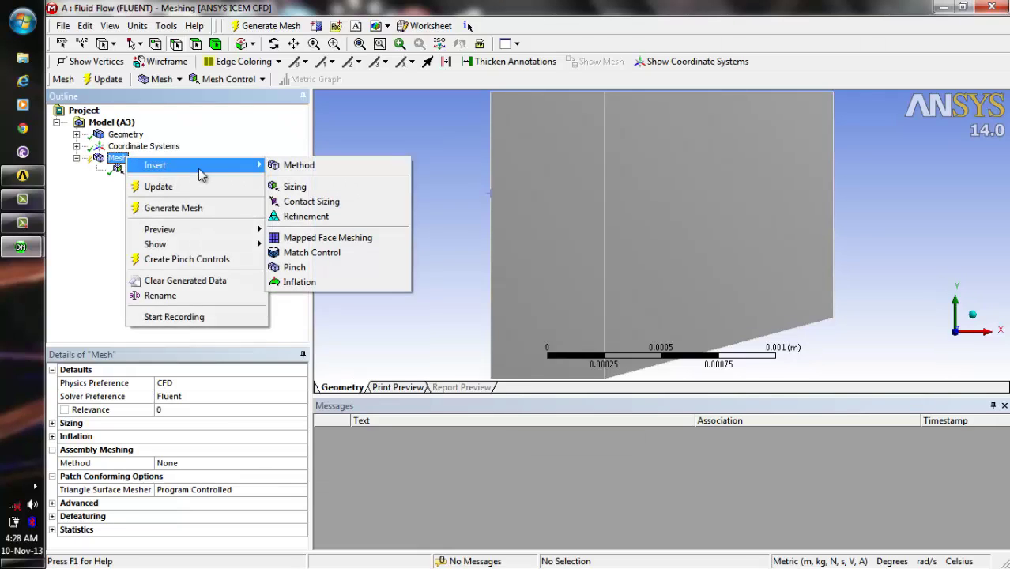
{"action": "left_click", "coordinate": [306, 191]}
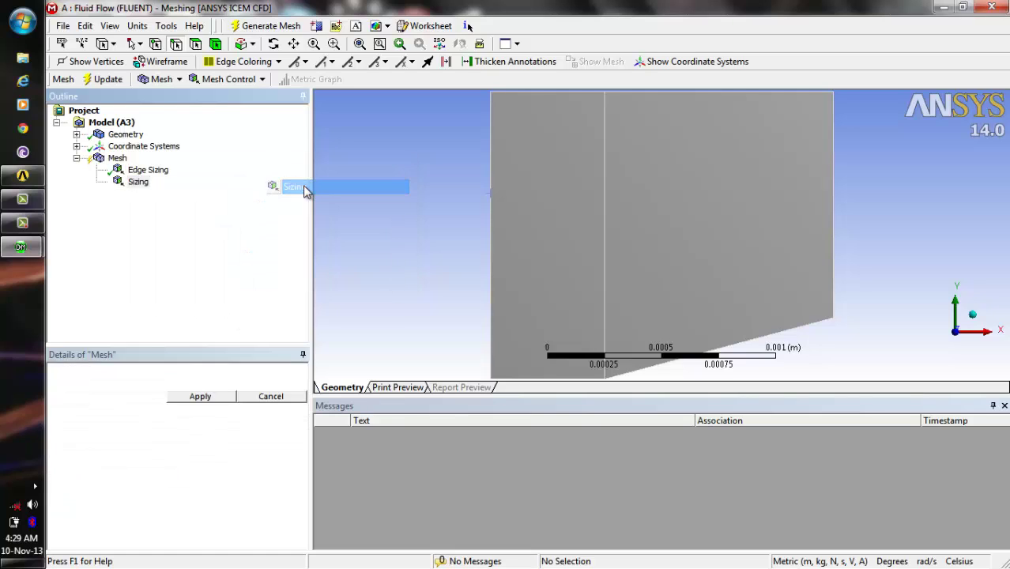
{"action": "left_click", "coordinate": [604, 199]}
{"action": "left_click", "coordinate": [218, 397]}
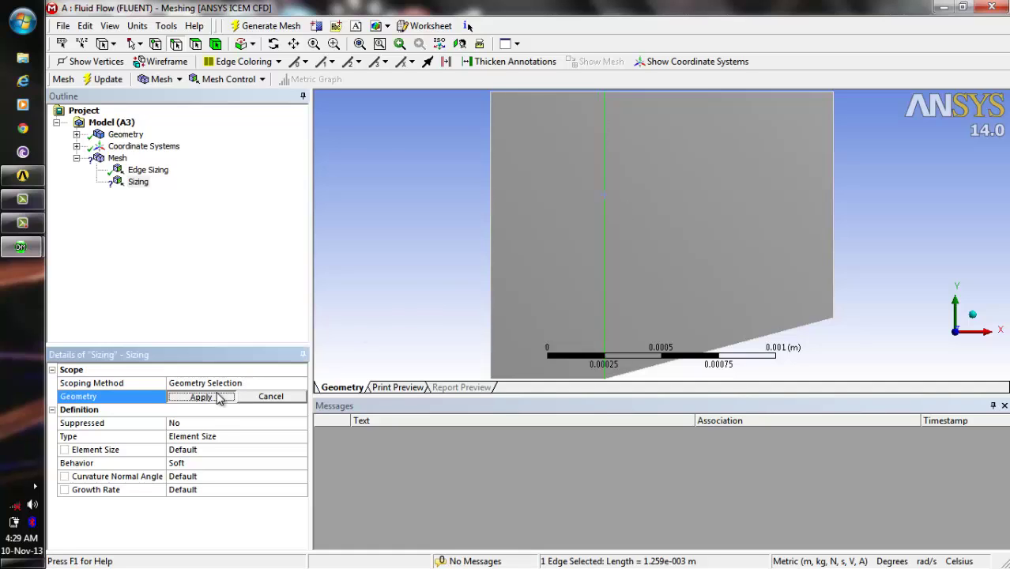
Step: Define the dividing edge's sizing by Number of Divisions, with 100 divisions
{"action": "left_click", "coordinate": [218, 425]}
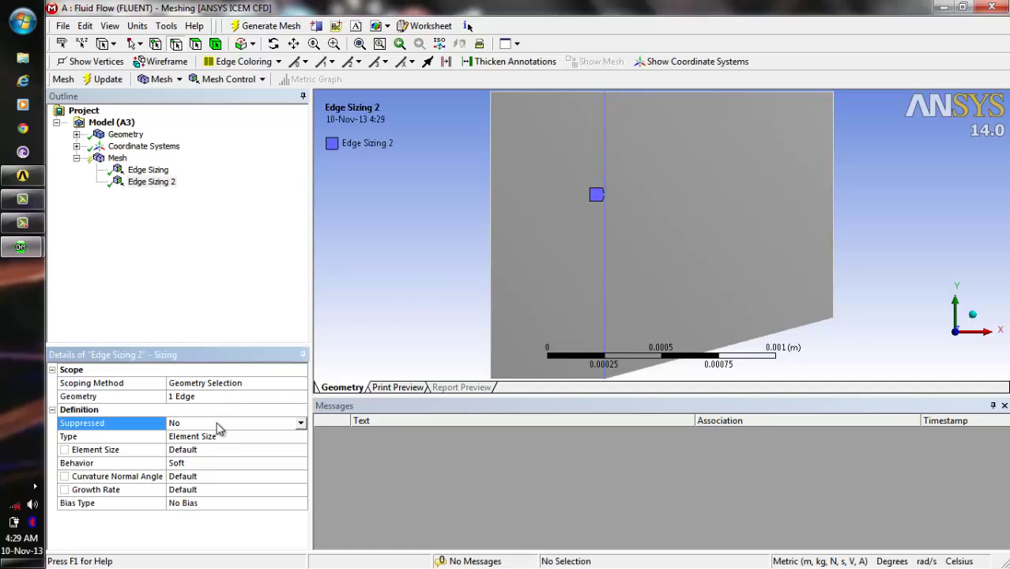
{"action": "left_click", "coordinate": [288, 437]}
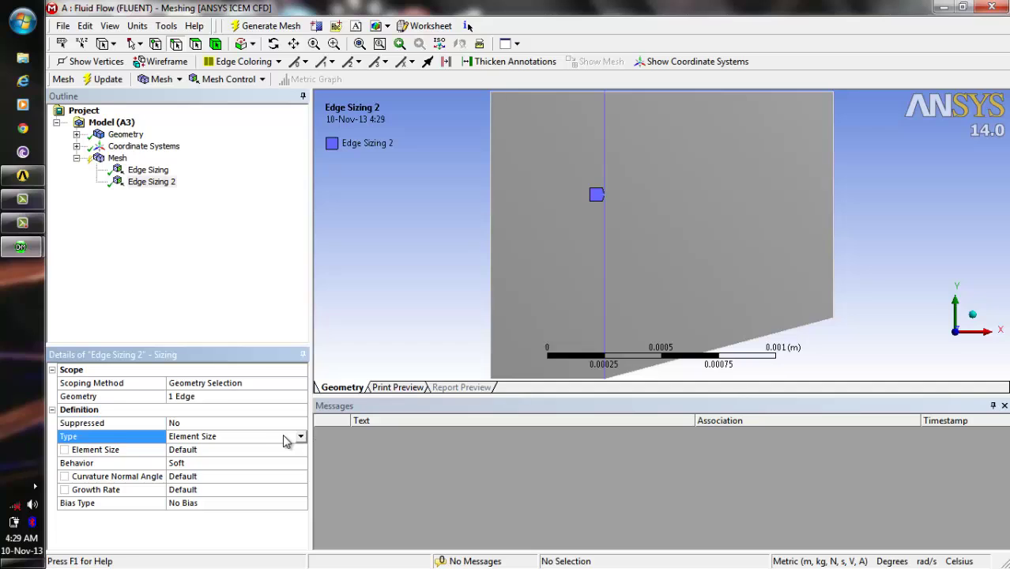
{"action": "left_click", "coordinate": [301, 437]}
{"action": "left_click", "coordinate": [293, 458]}
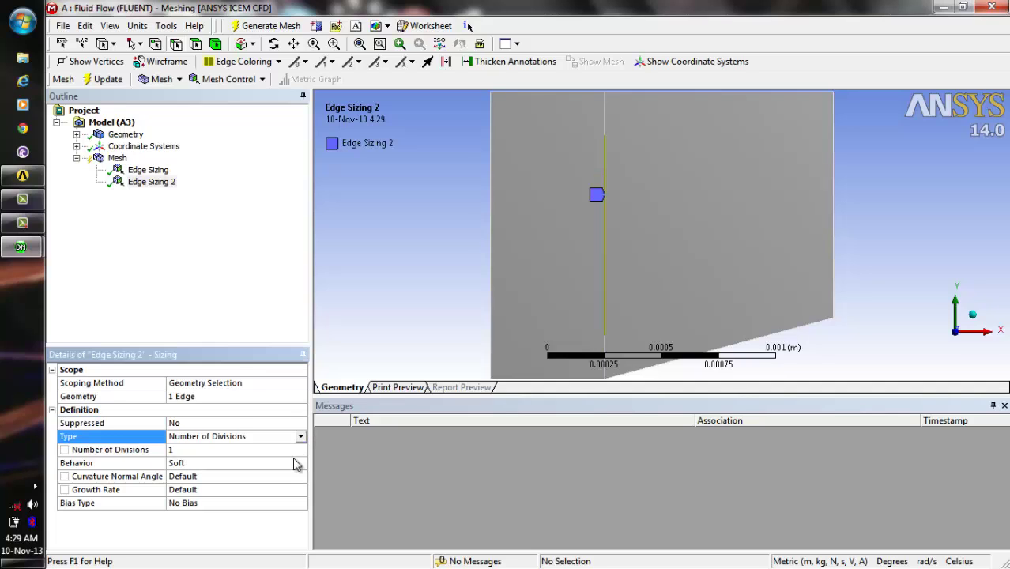
{"action": "left_click", "coordinate": [276, 451]}
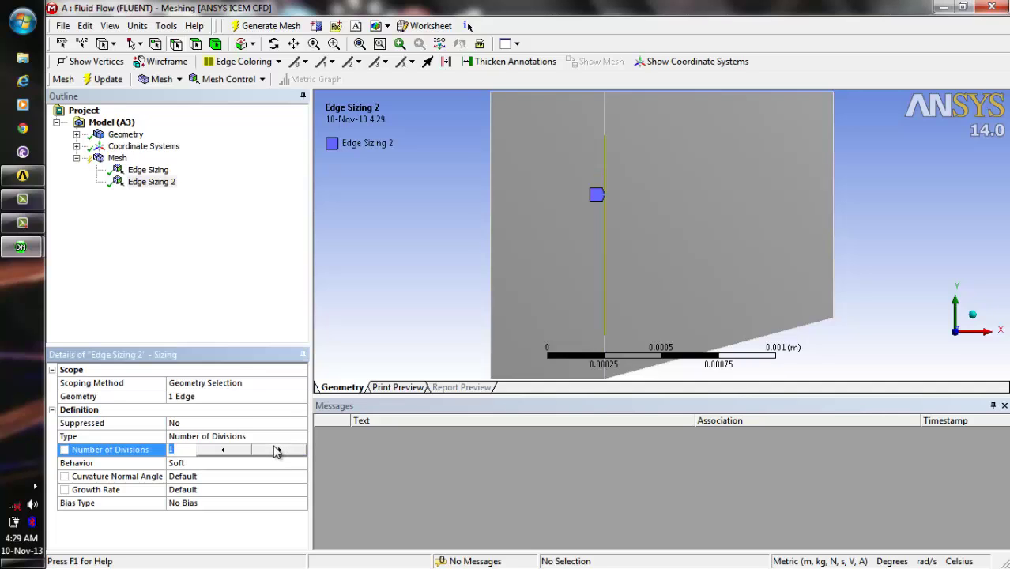
{"action": "type", "text": "100"}
Step: Give the dividing edge's sizing the short-to-long bias type (_ _ ___ _____) with a bias factor of 50
{"action": "left_click", "coordinate": [266, 509]}
{"action": "left_click", "coordinate": [300, 504]}
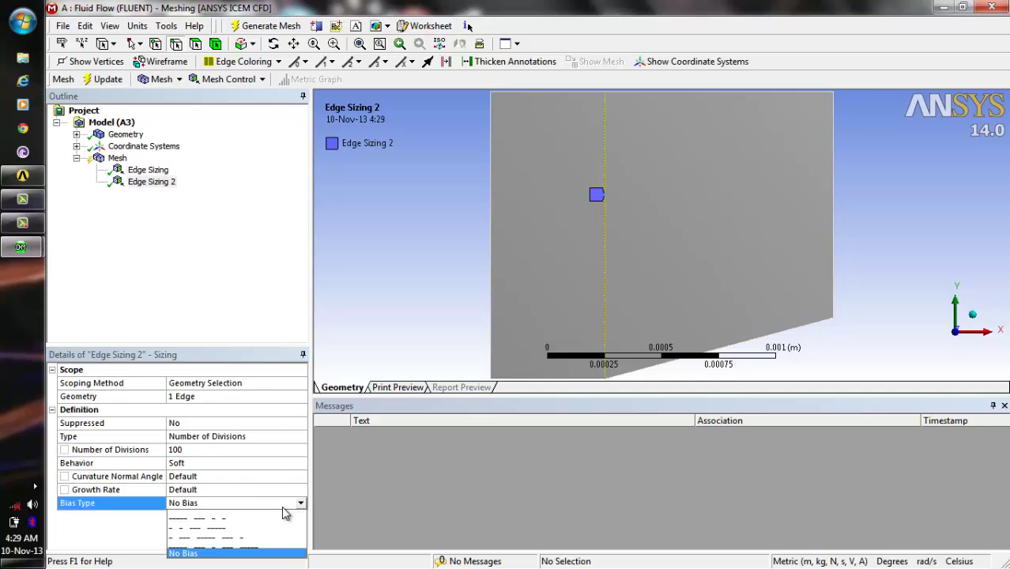
{"action": "left_click", "coordinate": [278, 527]}
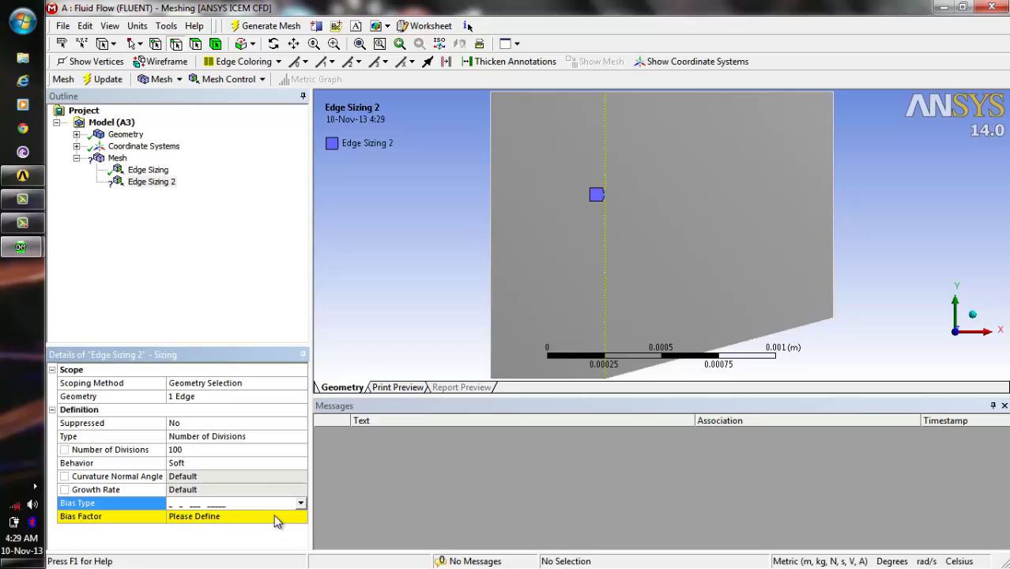
{"action": "left_click", "coordinate": [275, 517]}
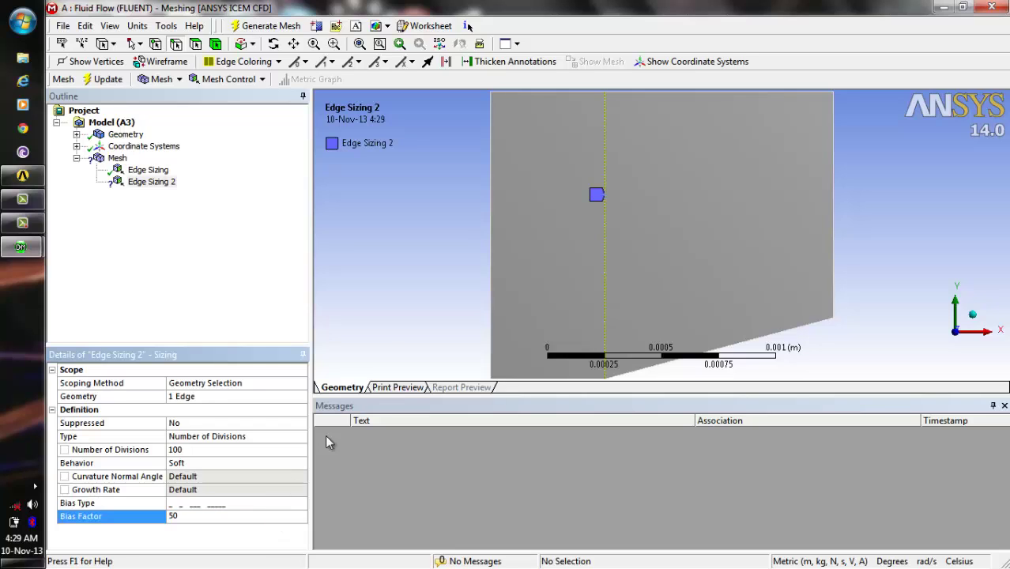
{"action": "type", "text": "50"}
{"action": "key", "text": "Return"}
Step: Insert a third mesh sizing control scoped to the flow domain's right vertical edge
{"action": "left_click", "coordinate": [118, 158]}
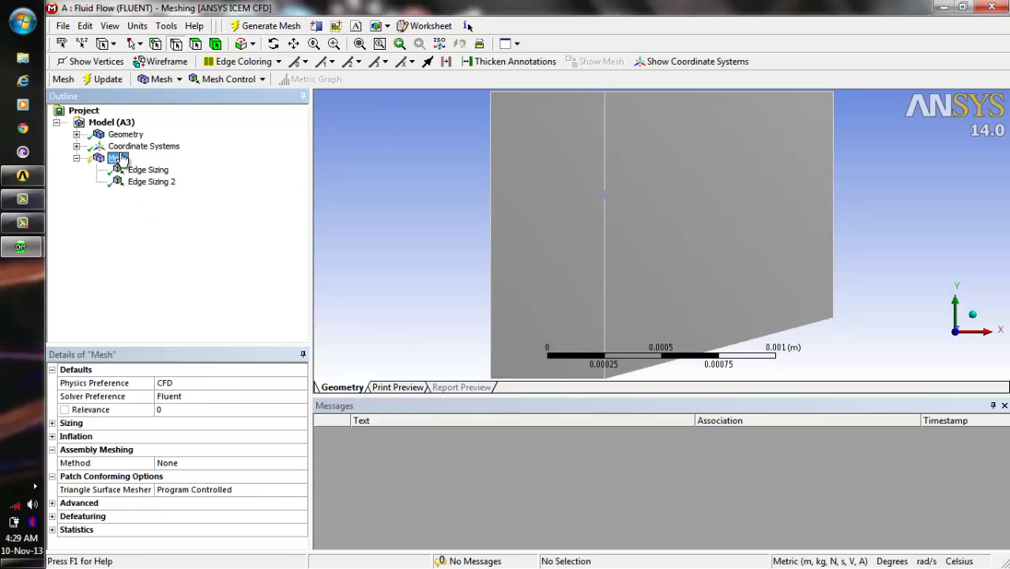
{"action": "right_click", "coordinate": [120, 158]}
{"action": "mouse_move", "coordinate": [154, 162]}
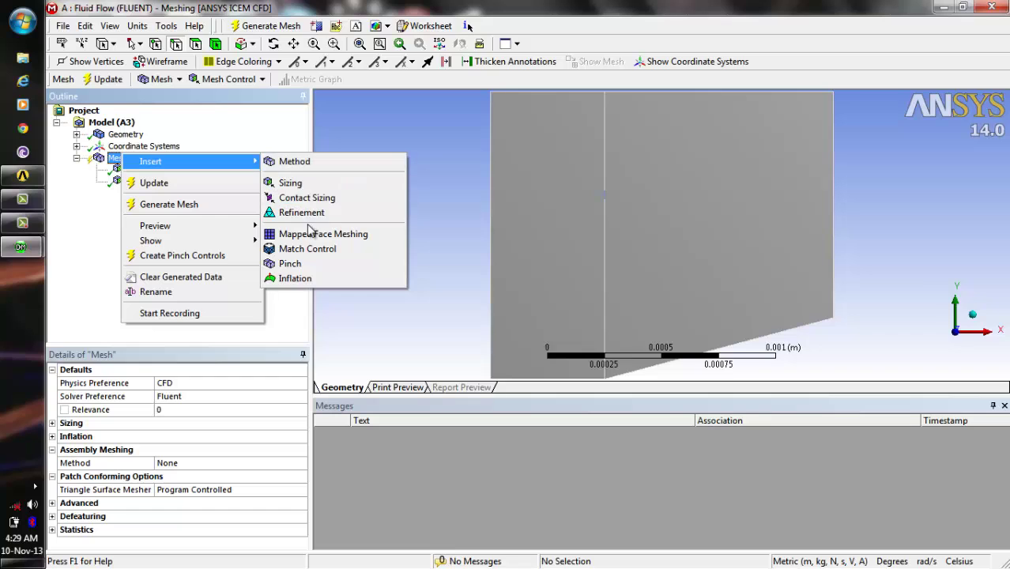
{"action": "left_click", "coordinate": [310, 184]}
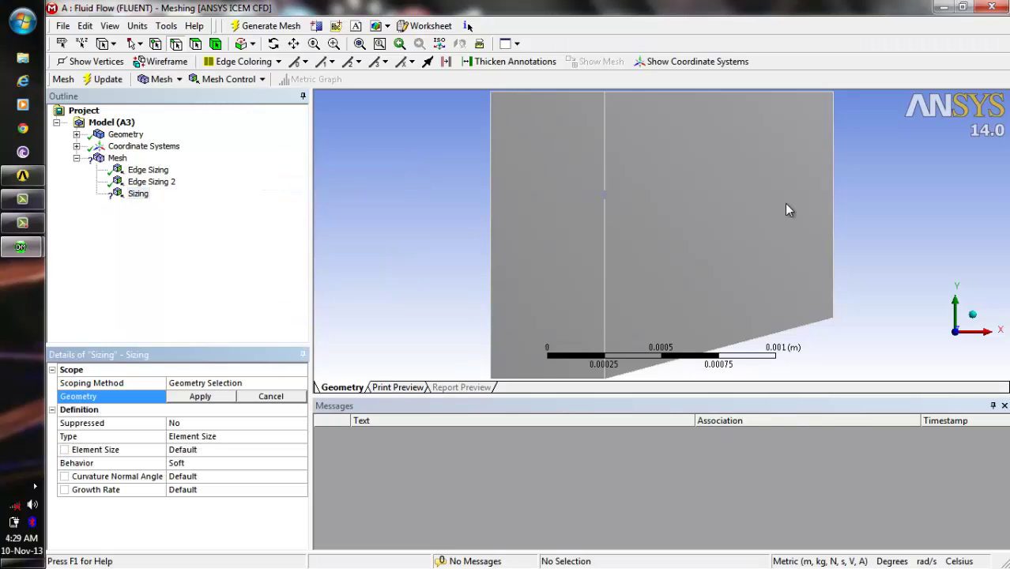
{"action": "left_click", "coordinate": [831, 205]}
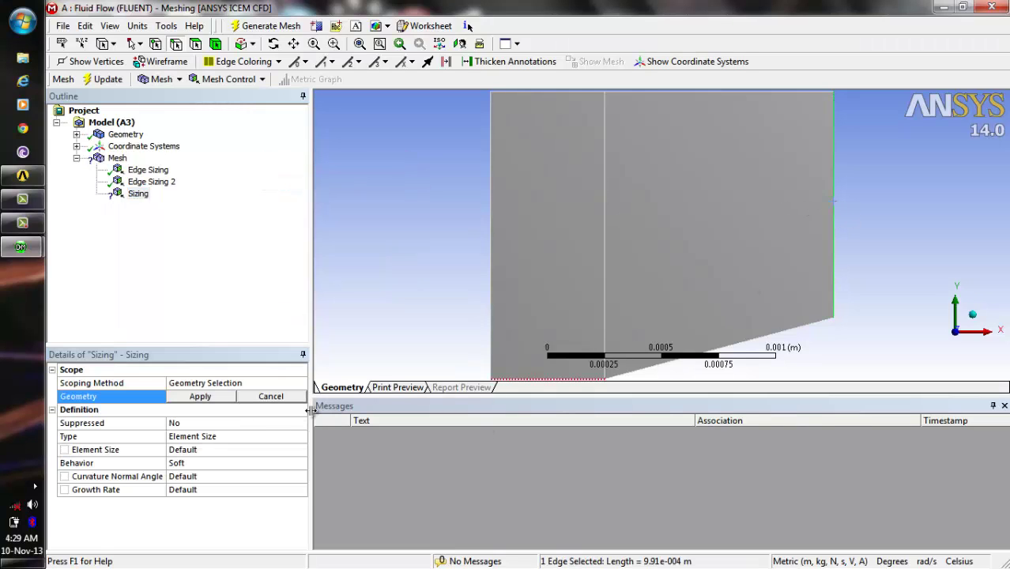
{"action": "left_click", "coordinate": [213, 397]}
Step: Define the right vertical edge's sizing by Number of Divisions, with 100 divisions
{"action": "left_click", "coordinate": [224, 435]}
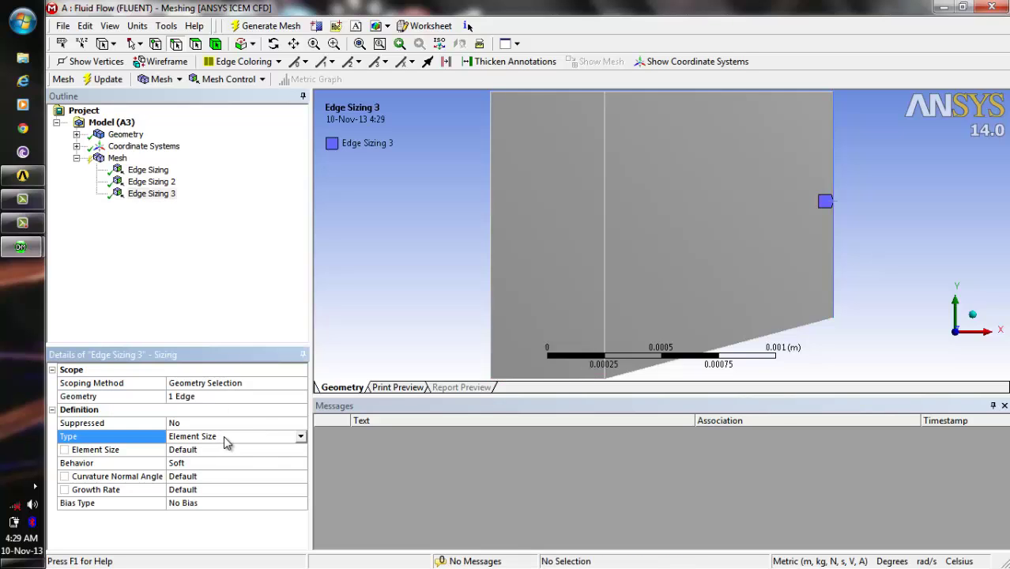
{"action": "left_click", "coordinate": [300, 436]}
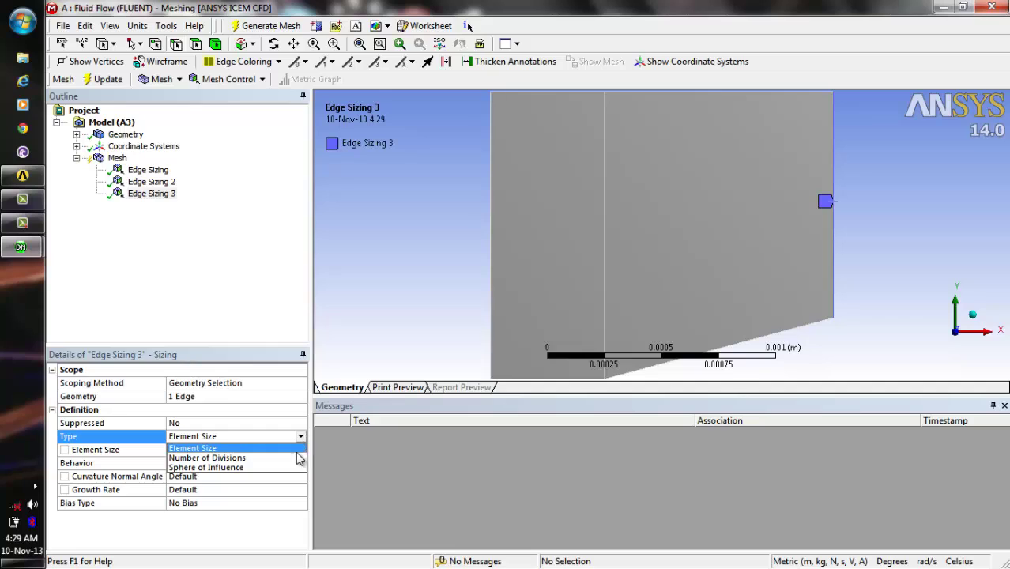
{"action": "left_click", "coordinate": [298, 459]}
{"action": "left_click", "coordinate": [251, 451]}
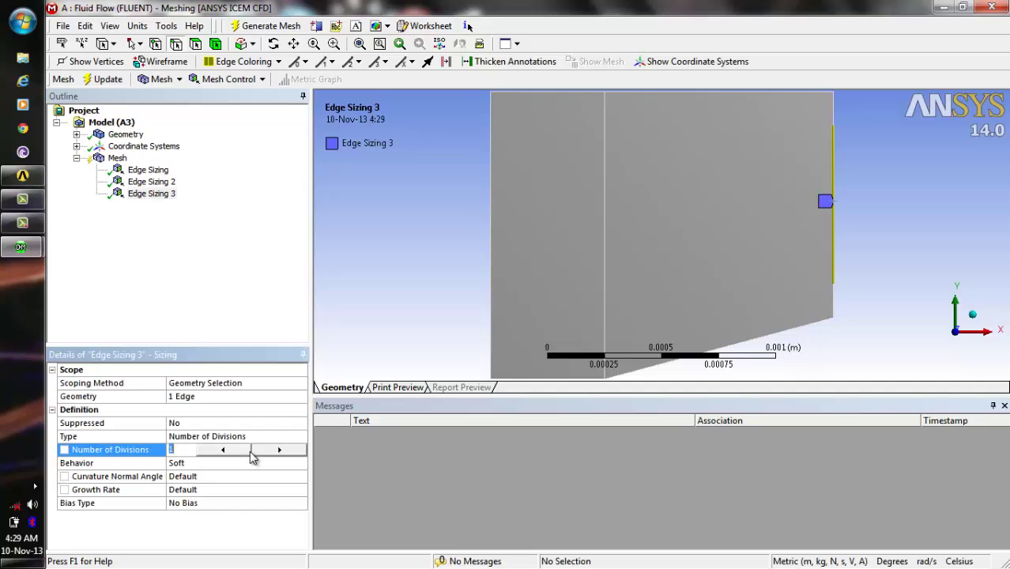
{"action": "type", "text": "100"}
Step: Give the right vertical edge's sizing the long-to-short bias type (_____ ___ _ _) with a bias factor of 50
{"action": "left_click", "coordinate": [250, 500]}
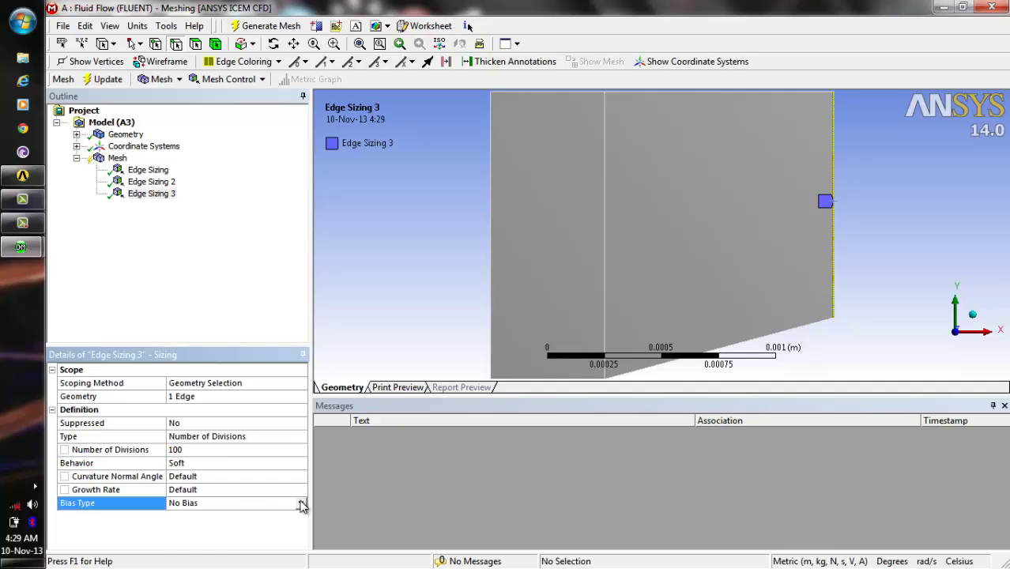
{"action": "left_click", "coordinate": [299, 503]}
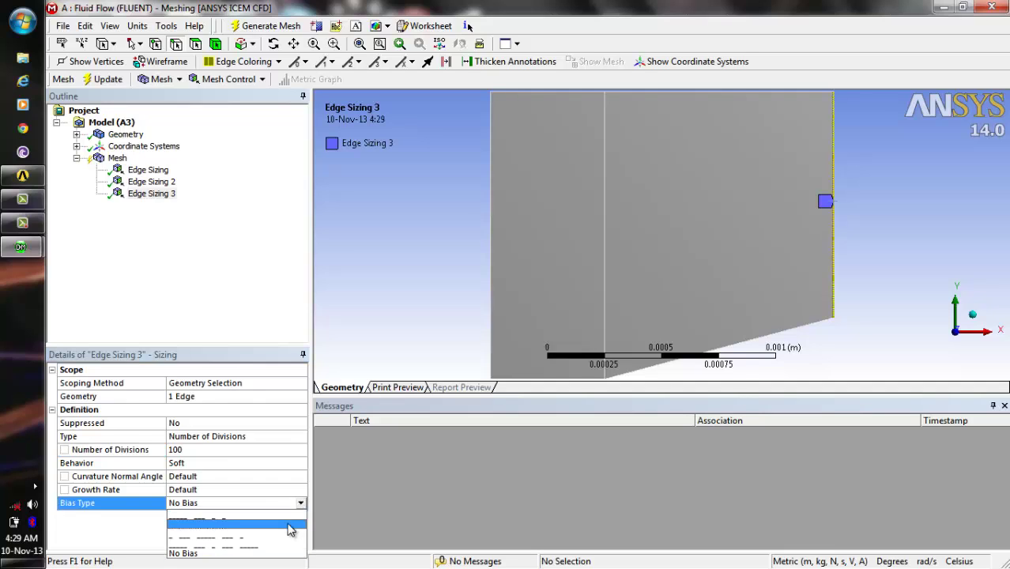
{"action": "left_click", "coordinate": [286, 524]}
{"action": "left_click", "coordinate": [279, 515]}
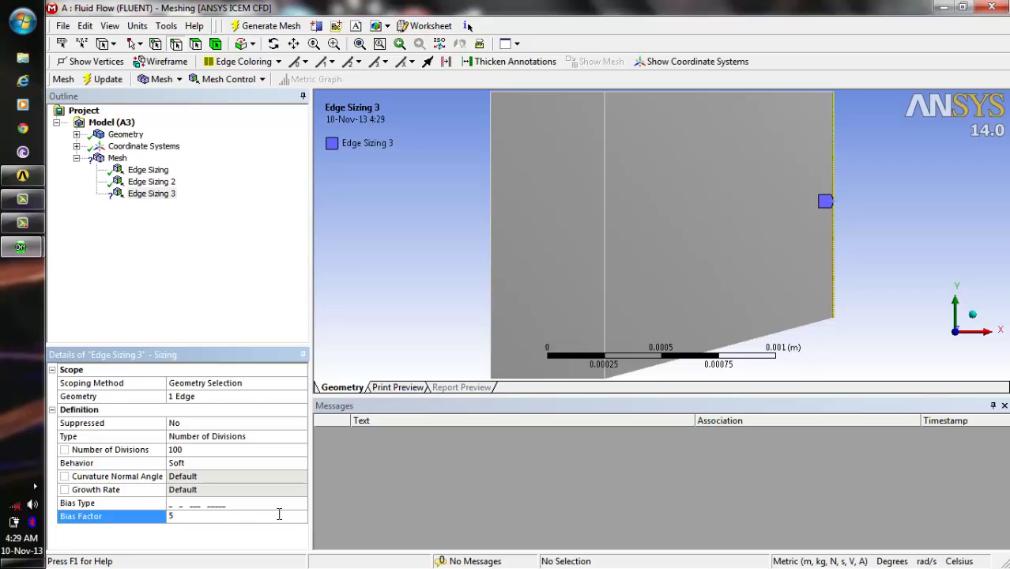
{"action": "key", "text": "Return"}
{"action": "left_click", "coordinate": [229, 506]}
{"action": "left_click", "coordinate": [301, 506]}
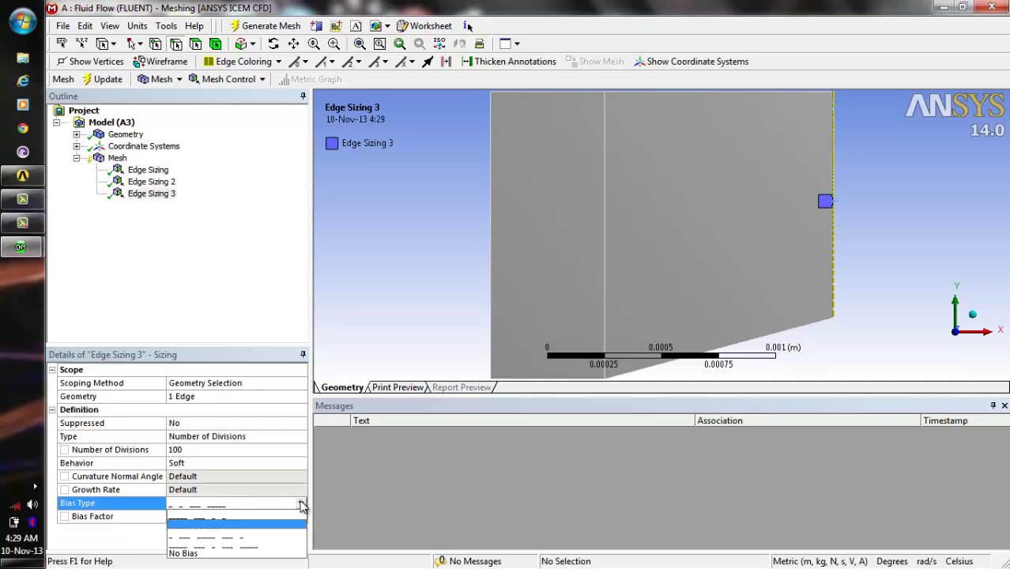
{"action": "left_click", "coordinate": [268, 515]}
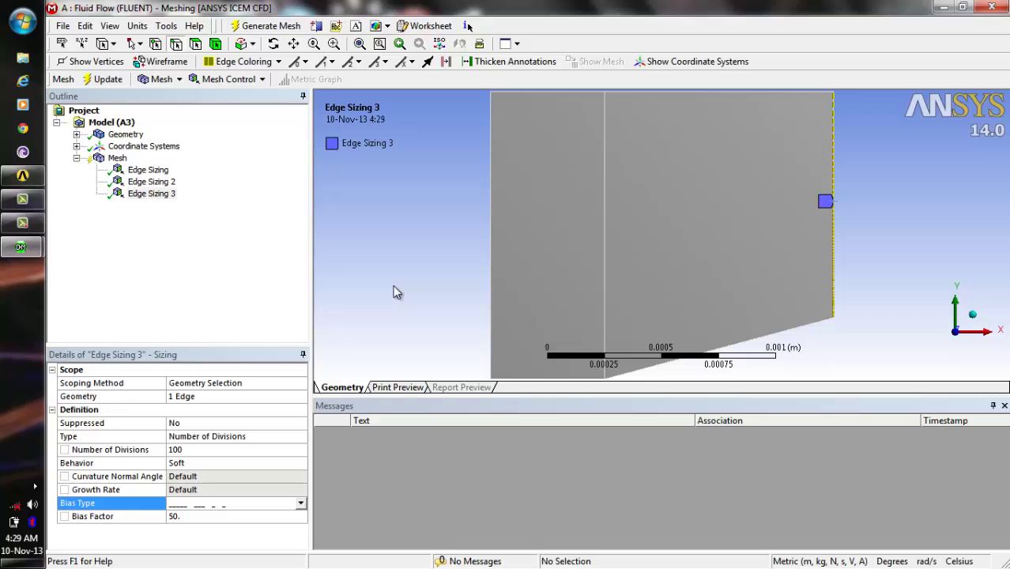
Step: Insert a Mapped Face Meshing control scoped to both faces of the flow domain
{"action": "left_click", "coordinate": [118, 159]}
{"action": "right_click", "coordinate": [124, 158]}
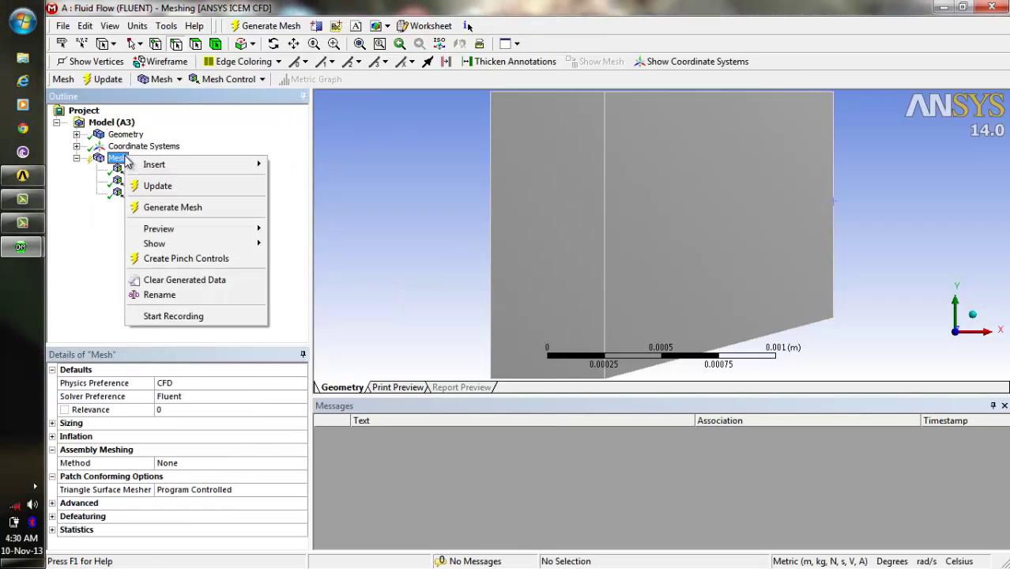
{"action": "mouse_move", "coordinate": [158, 166]}
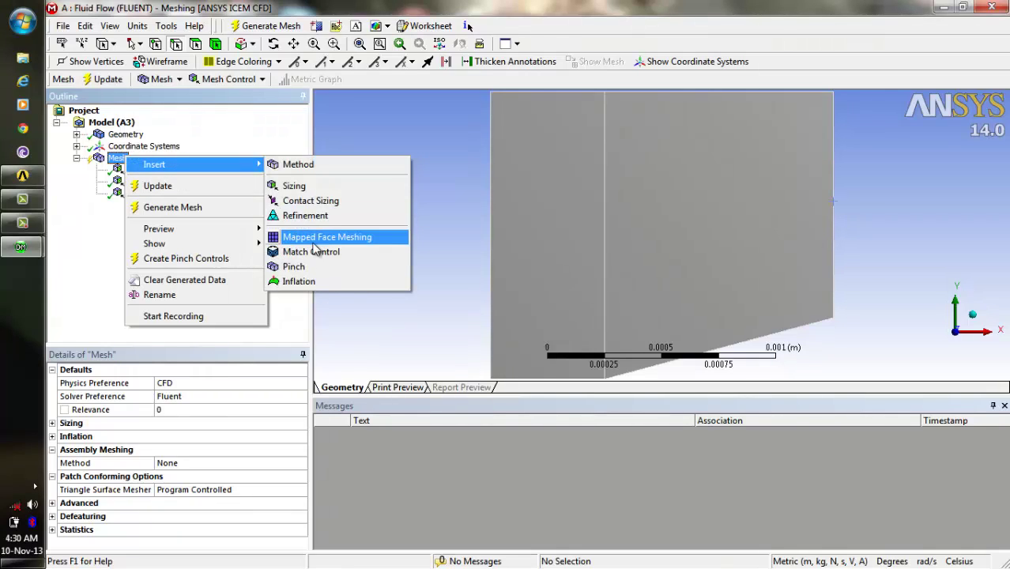
{"action": "left_click", "coordinate": [316, 238]}
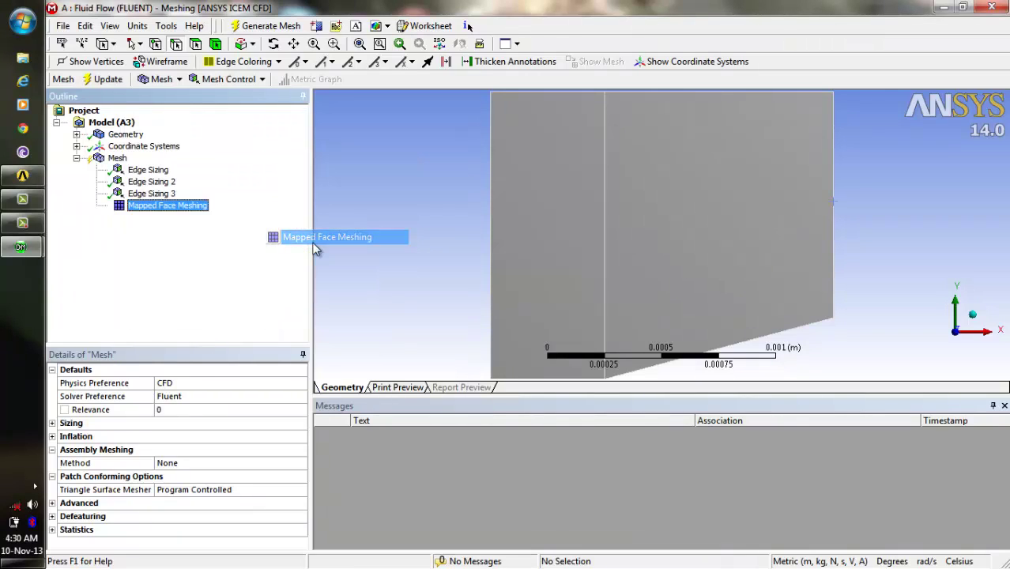
{"action": "left_click", "coordinate": [534, 235]}
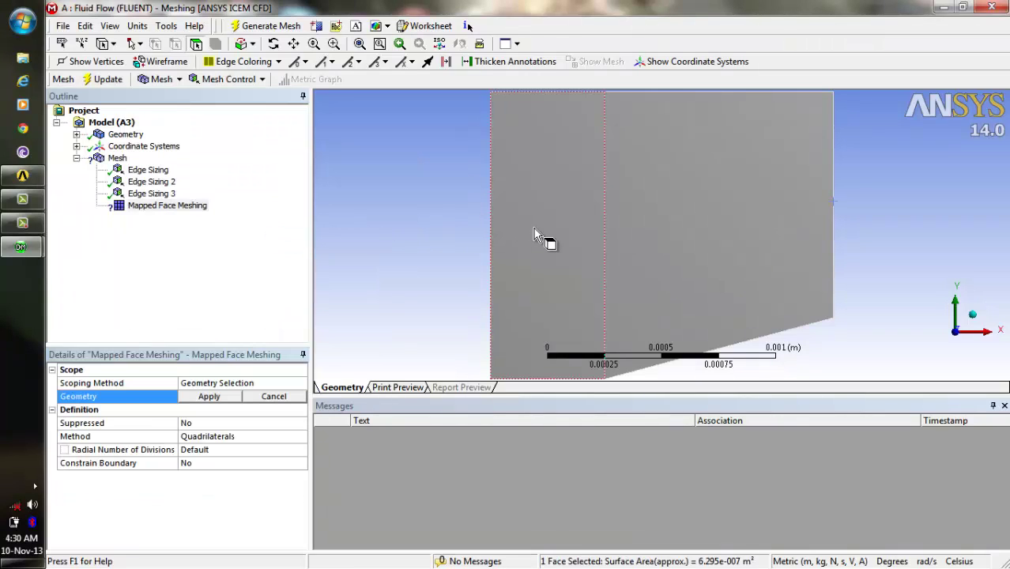
{"action": "left_click", "coordinate": [713, 242], "text": "ctrl"}
{"action": "left_click", "coordinate": [205, 396]}
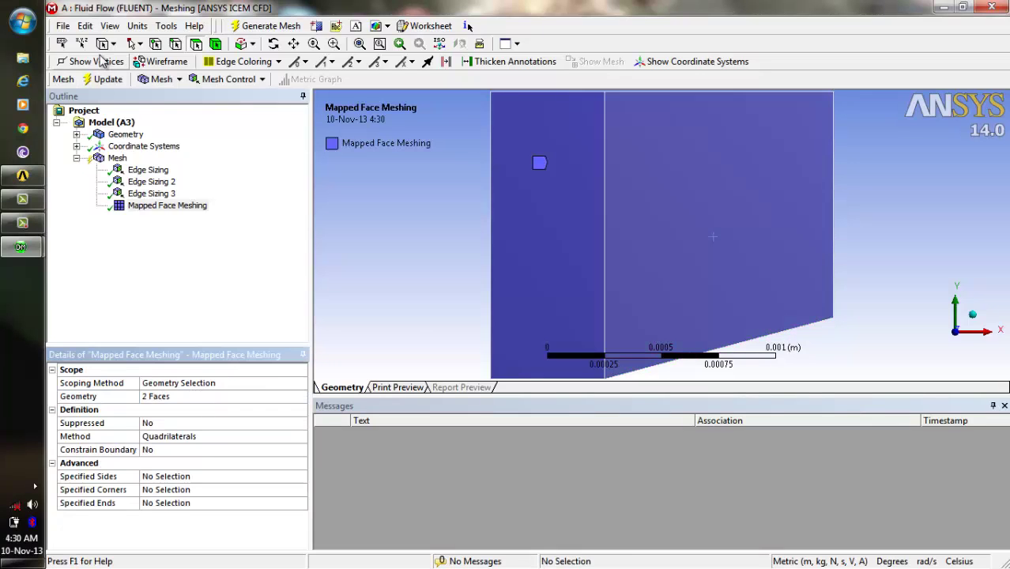
Step: Generate the mesh for the whole flow domain from the defined edge sizings and mapped face meshing
{"action": "left_click", "coordinate": [116, 159]}
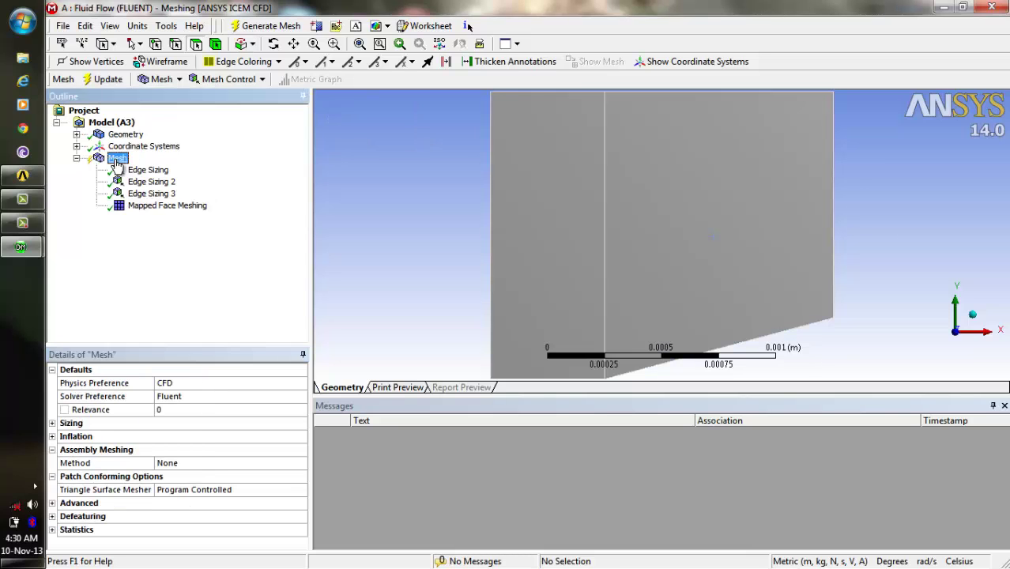
{"action": "right_click", "coordinate": [116, 158]}
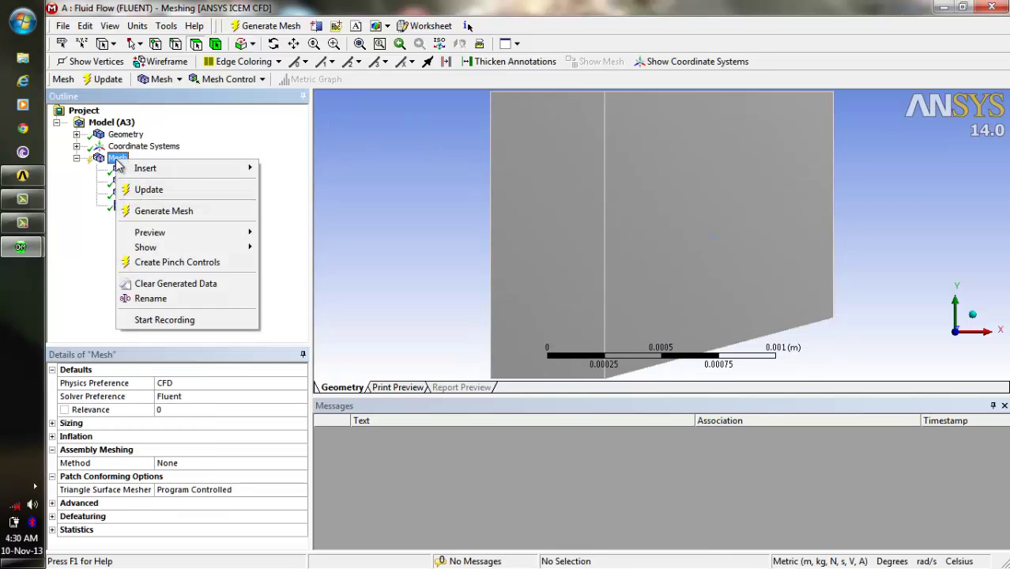
{"action": "left_click", "coordinate": [175, 212]}
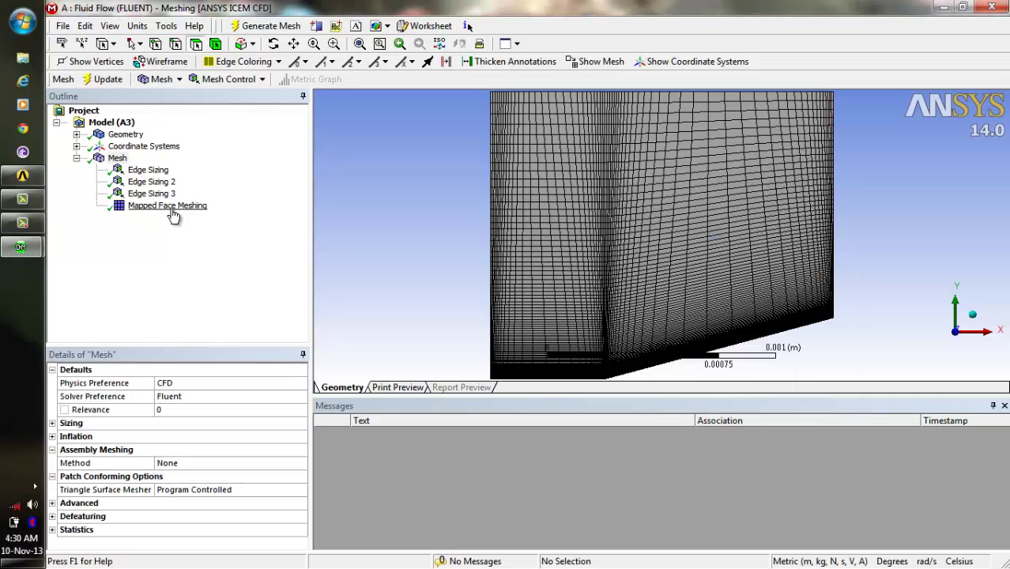
Step: Examine the mesh refinement around the dividing edge and along the sloped wedge surface up close, ending with the whole domain in view
{"action": "left_click", "coordinate": [473, 198]}
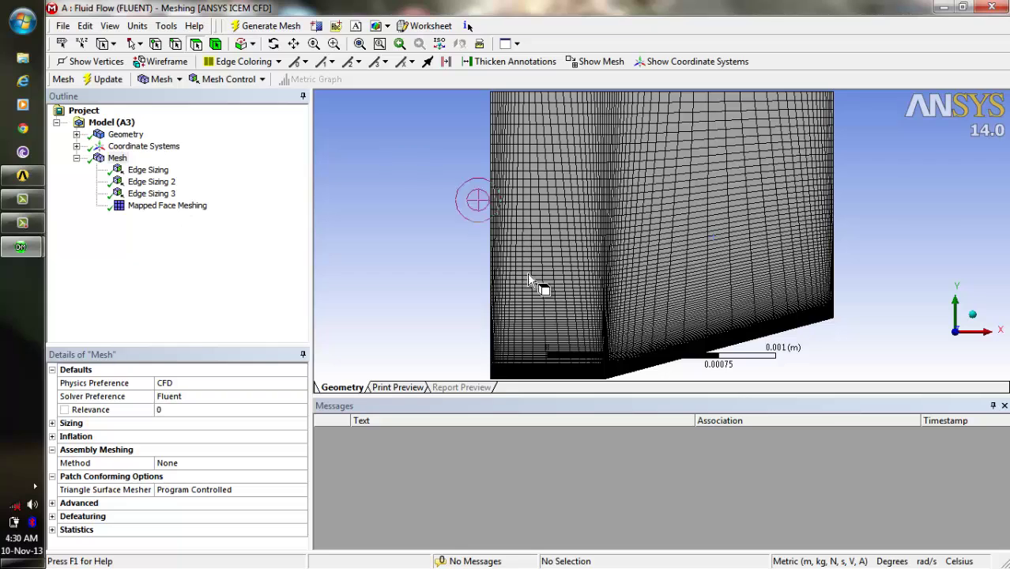
{"action": "left_click", "coordinate": [684, 367]}
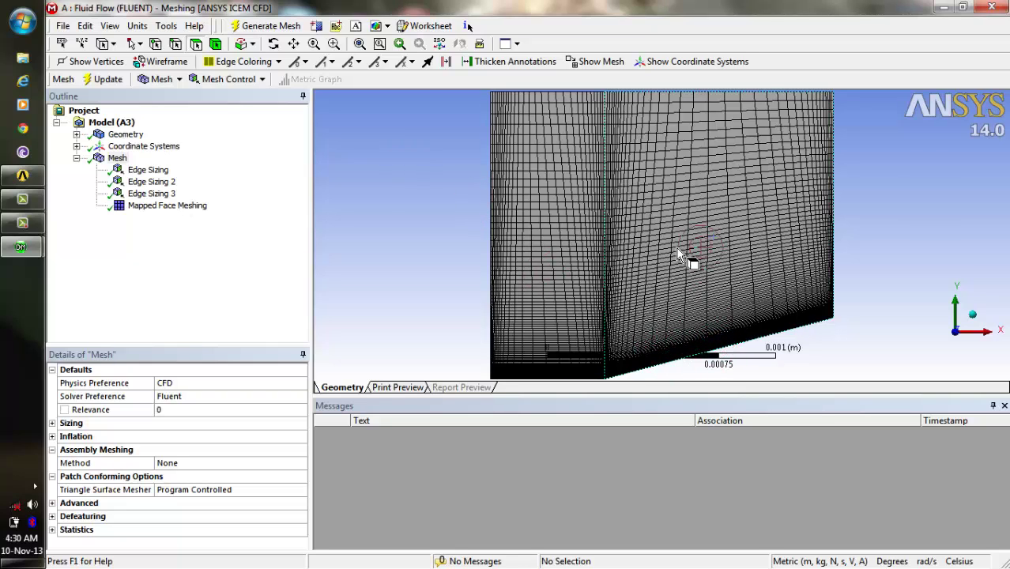
{"action": "left_click", "coordinate": [643, 157]}
{"action": "left_click", "coordinate": [473, 151]}
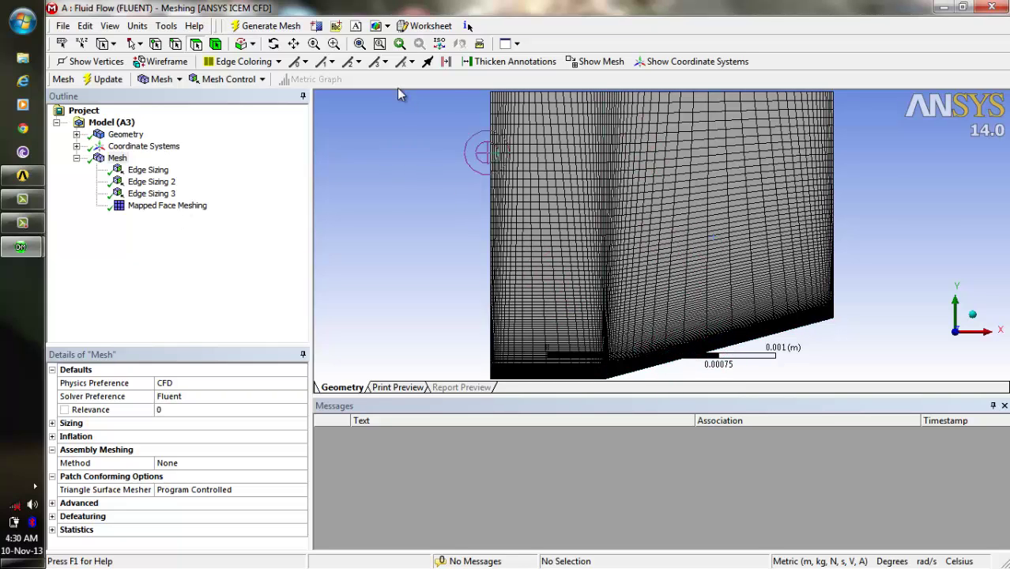
{"action": "left_click", "coordinate": [315, 44]}
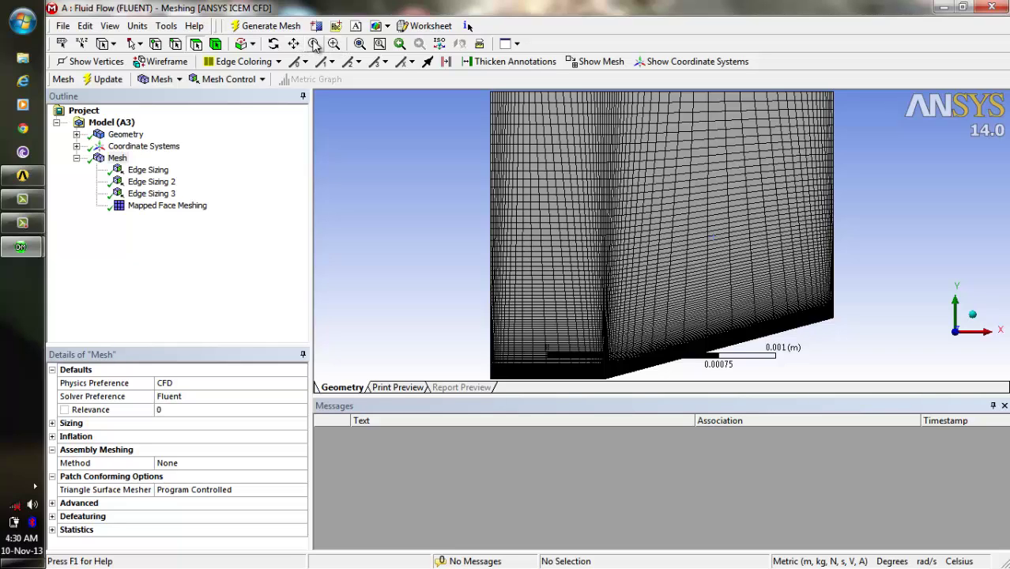
{"action": "left_click", "coordinate": [334, 44]}
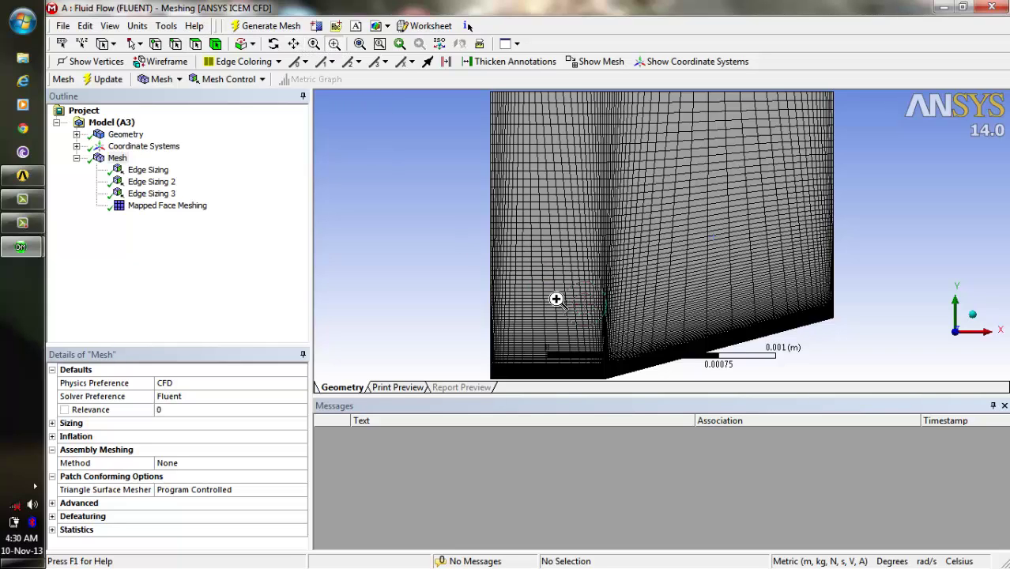
{"action": "left_click_drag", "start_coordinate": [550, 279], "coordinate": [684, 405]}
{"action": "left_click_drag", "start_coordinate": [545, 218], "coordinate": [709, 311]}
{"action": "left_click_drag", "start_coordinate": [606, 268], "coordinate": [807, 329]}
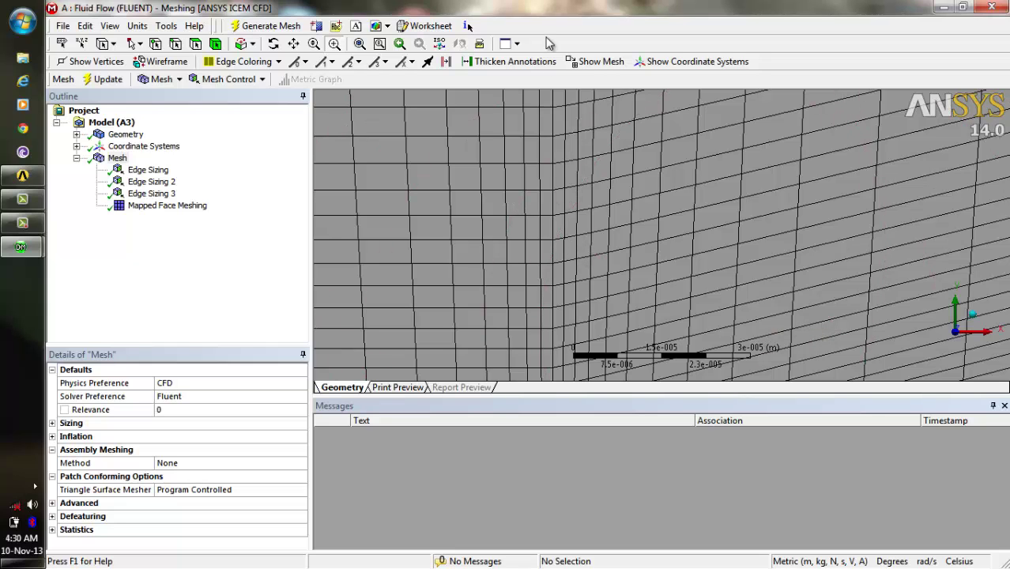
{"action": "left_click", "coordinate": [293, 43]}
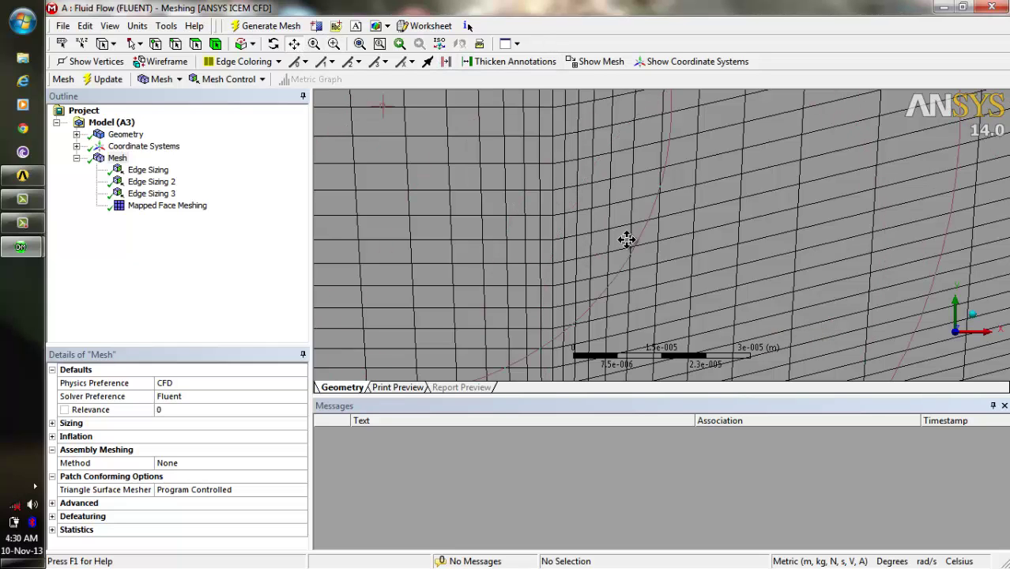
{"action": "left_click_drag", "start_coordinate": [695, 260], "coordinate": [717, 52]}
{"action": "left_click_drag", "start_coordinate": [662, 278], "coordinate": [684, 100]}
{"action": "left_click_drag", "start_coordinate": [636, 266], "coordinate": [566, 296]}
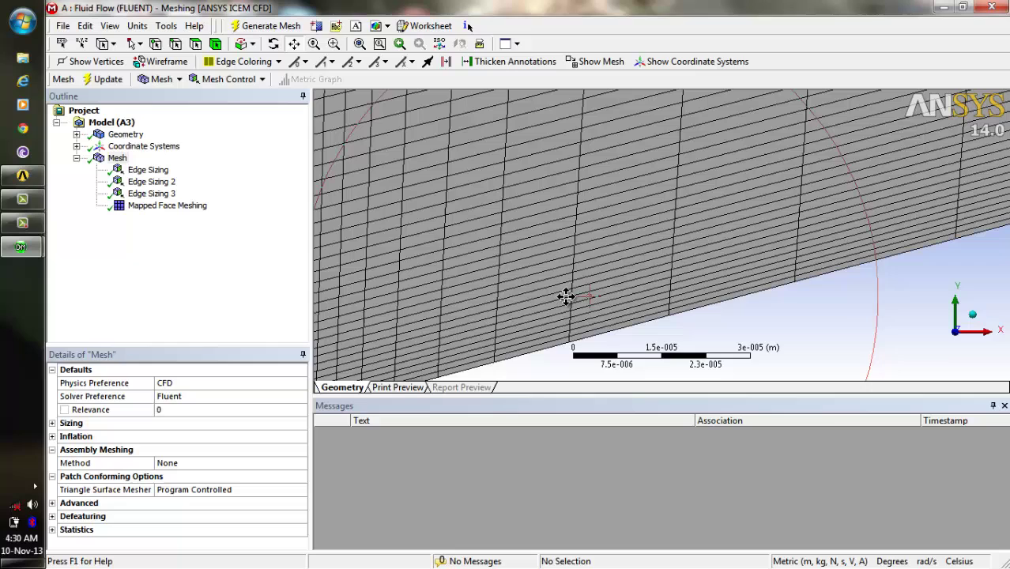
{"action": "left_click", "coordinate": [359, 45]}
{"action": "left_click", "coordinate": [446, 305]}
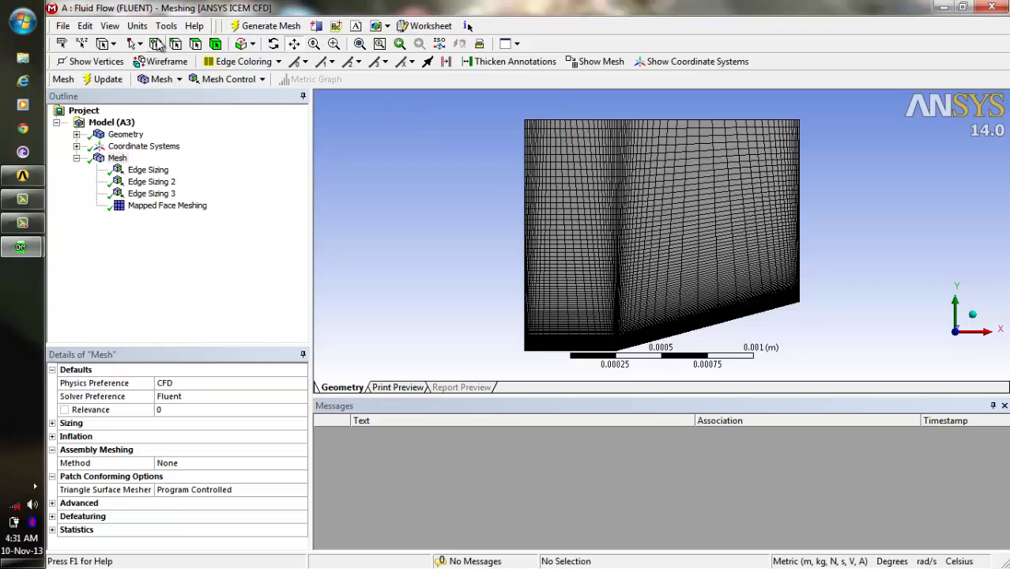
Step: Create a named selection called pressure-far-field from the domain's left edge, both top edges and right vertical edge
{"action": "left_click", "coordinate": [557, 187]}
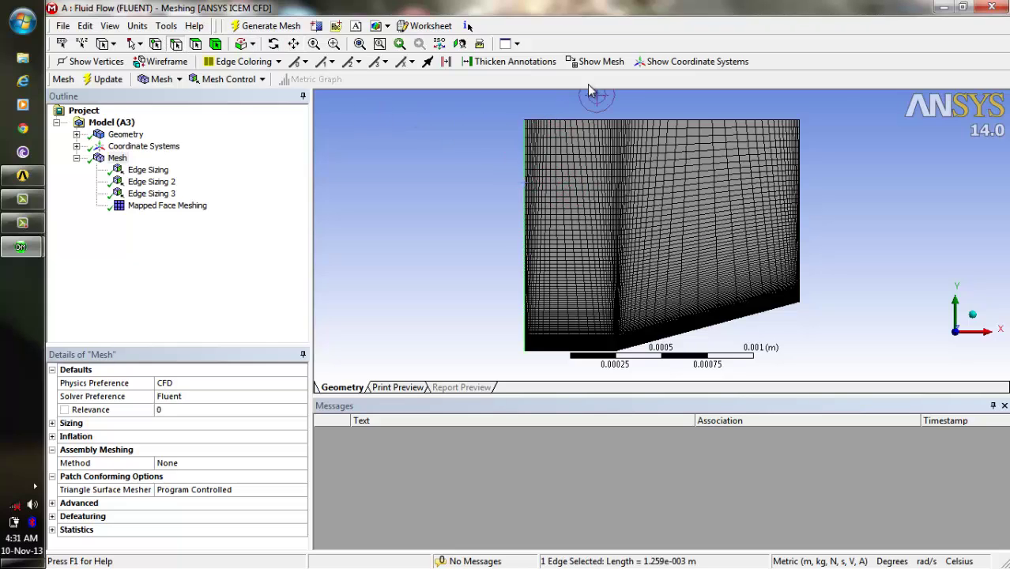
{"action": "left_click", "coordinate": [588, 125]}
{"action": "left_click", "coordinate": [636, 123], "text": "ctrl"}
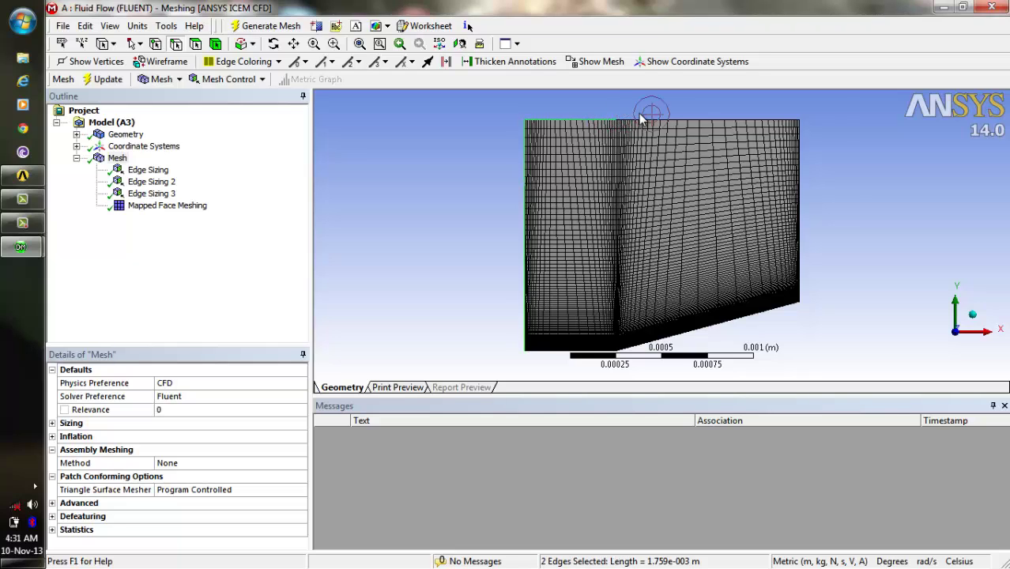
{"action": "left_click", "coordinate": [799, 177], "text": "ctrl"}
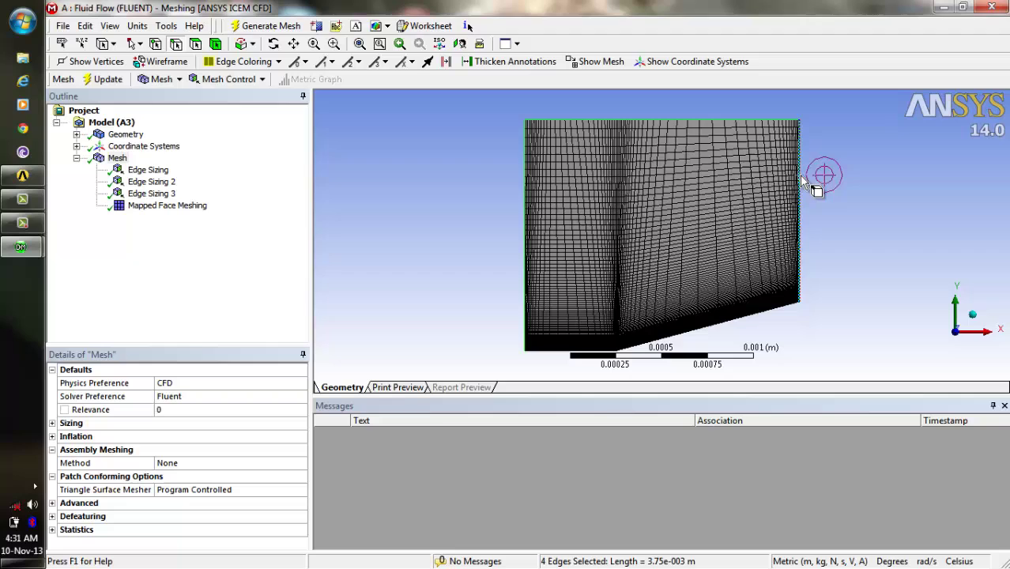
{"action": "right_click", "coordinate": [754, 123]}
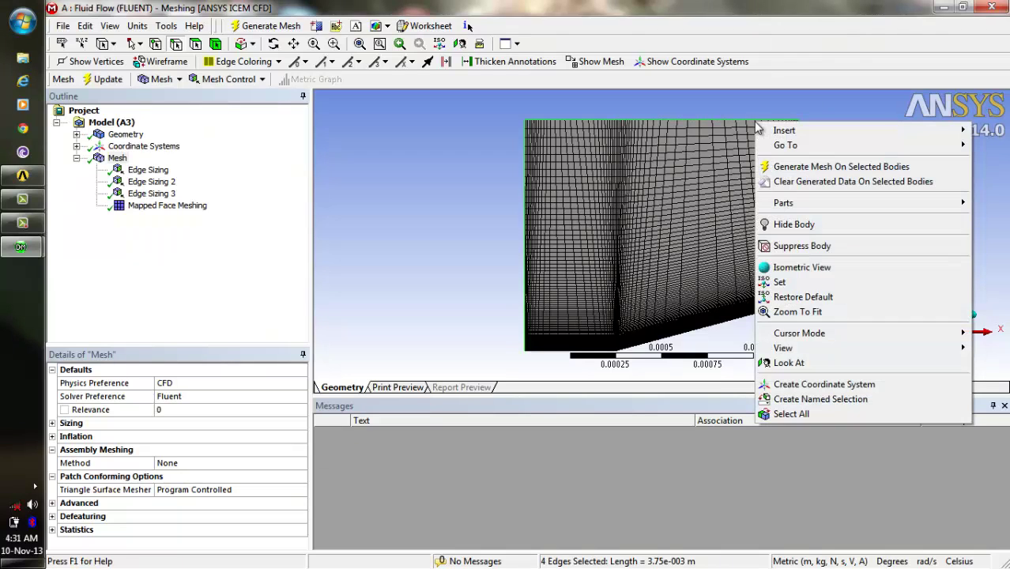
{"action": "left_click", "coordinate": [830, 400]}
{"action": "key", "text": "BackSpace"}
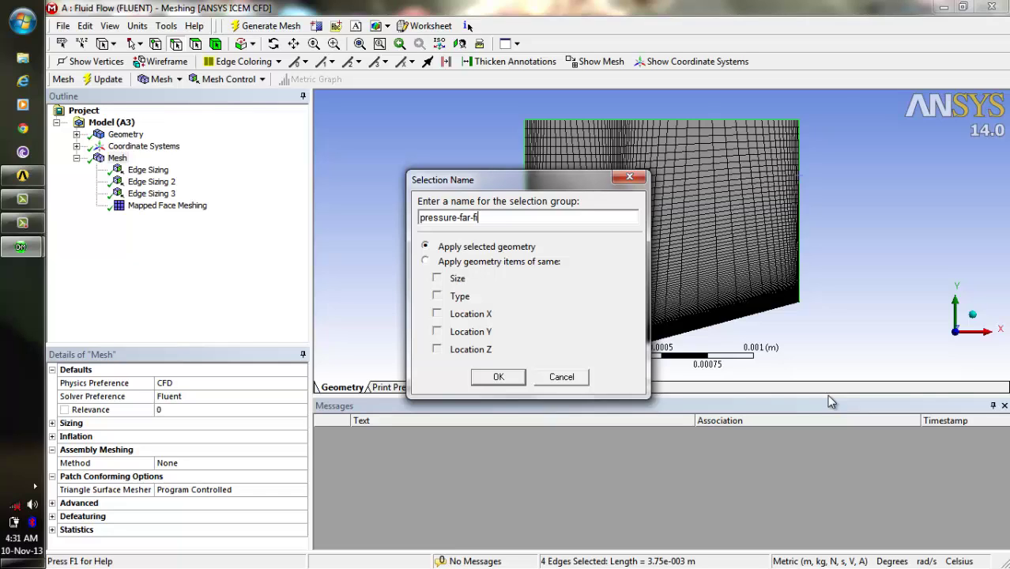
{"action": "type", "text": "eld"}
{"action": "left_click", "coordinate": [497, 377]}
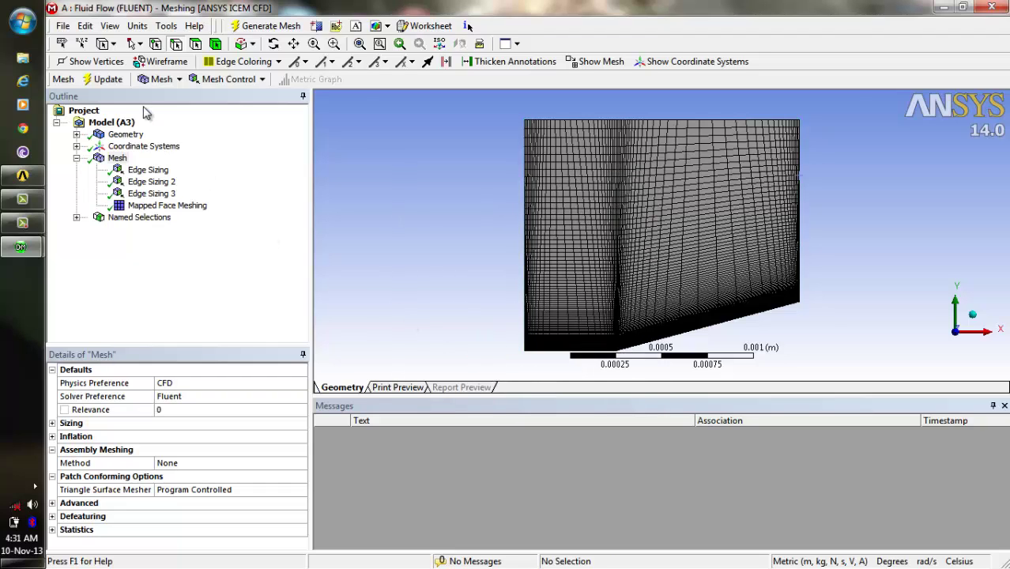
Step: Create a named selection called symmetry from the short horizontal bottom edge ahead of the wedge
{"action": "left_click", "coordinate": [175, 46]}
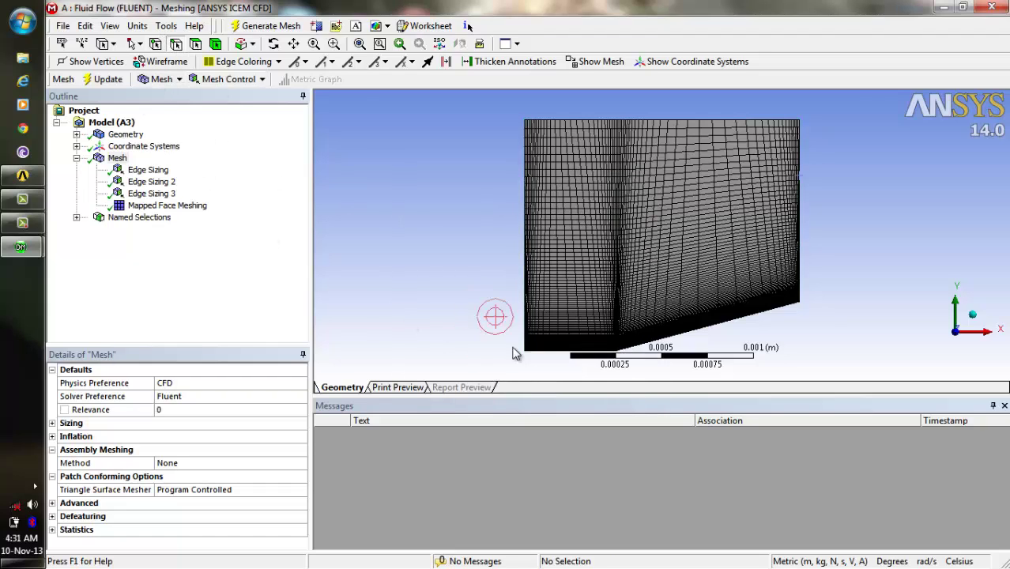
{"action": "left_click", "coordinate": [567, 353]}
{"action": "right_click", "coordinate": [568, 353]}
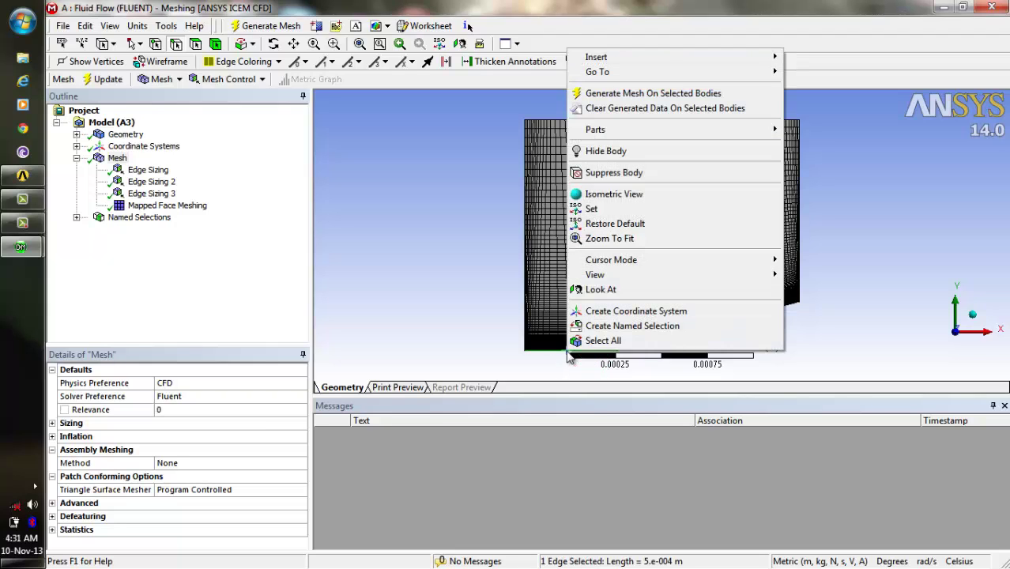
{"action": "left_click", "coordinate": [607, 325]}
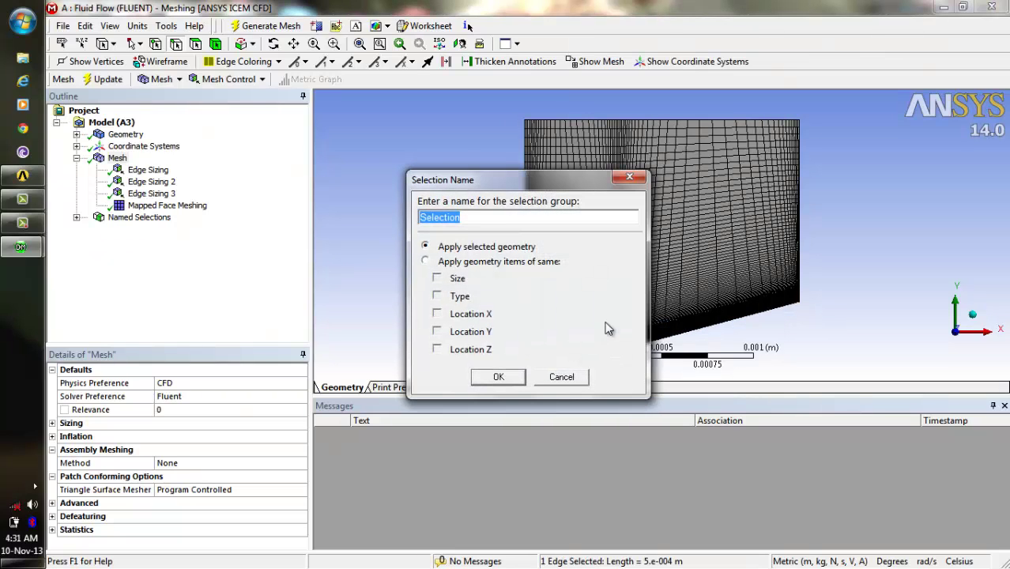
{"action": "type", "text": "symmetr"}
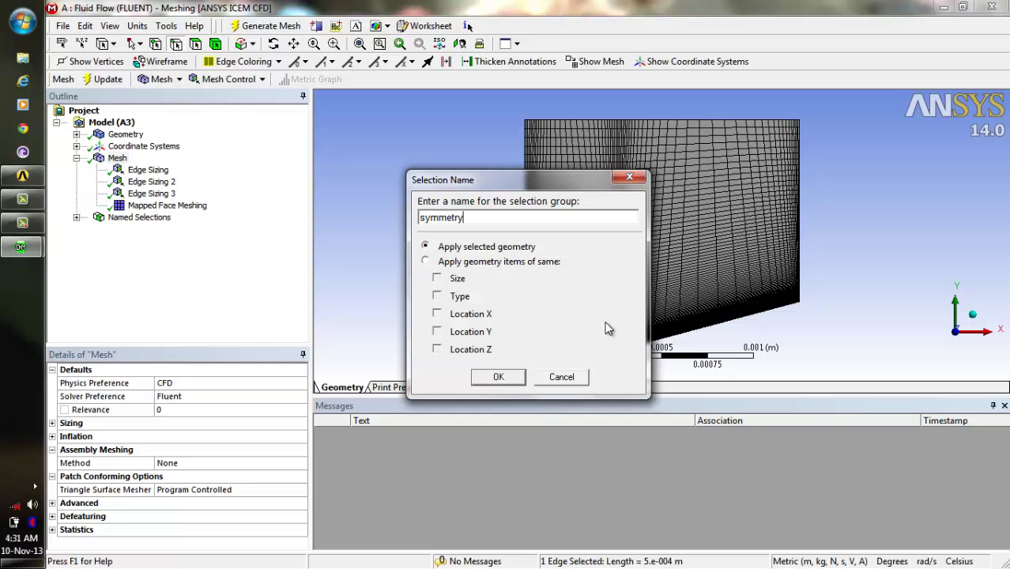
{"action": "type", "text": "y"}
{"action": "left_click", "coordinate": [498, 377]}
Step: Create a named selection called wall from the sloped wedge edge along the bottom of the domain
{"action": "left_click", "coordinate": [710, 353]}
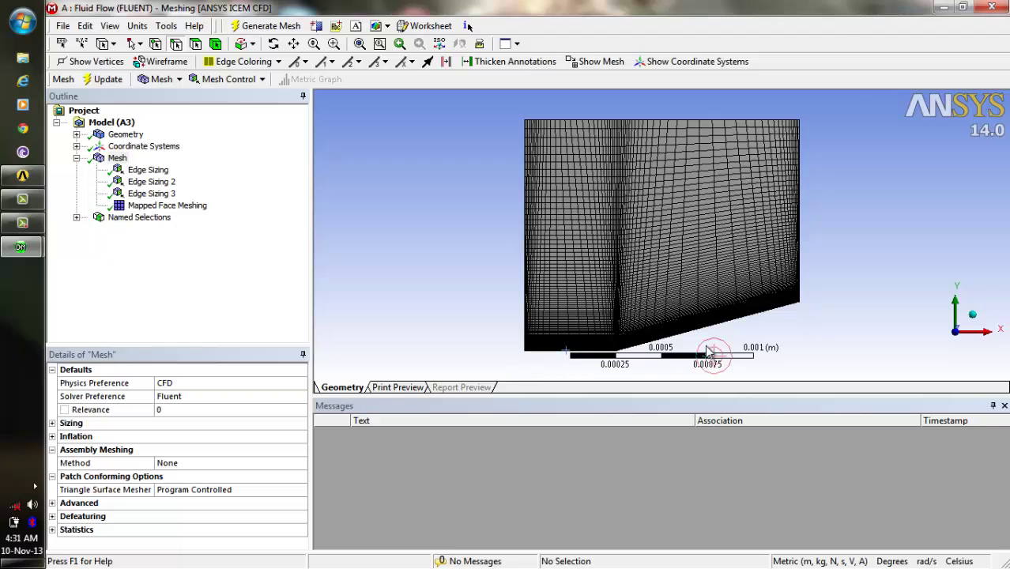
{"action": "left_click", "coordinate": [719, 323]}
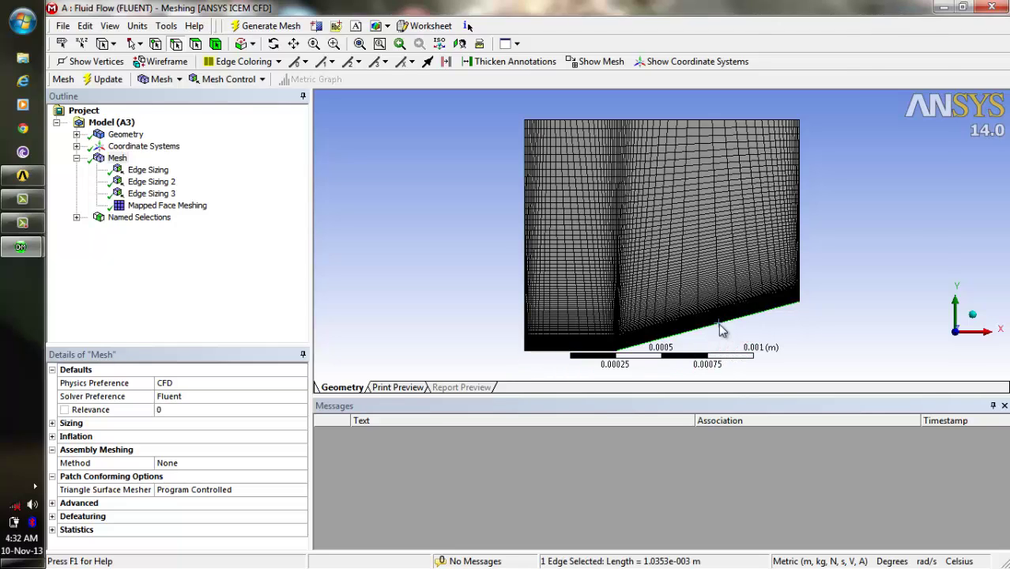
{"action": "right_click", "coordinate": [720, 327]}
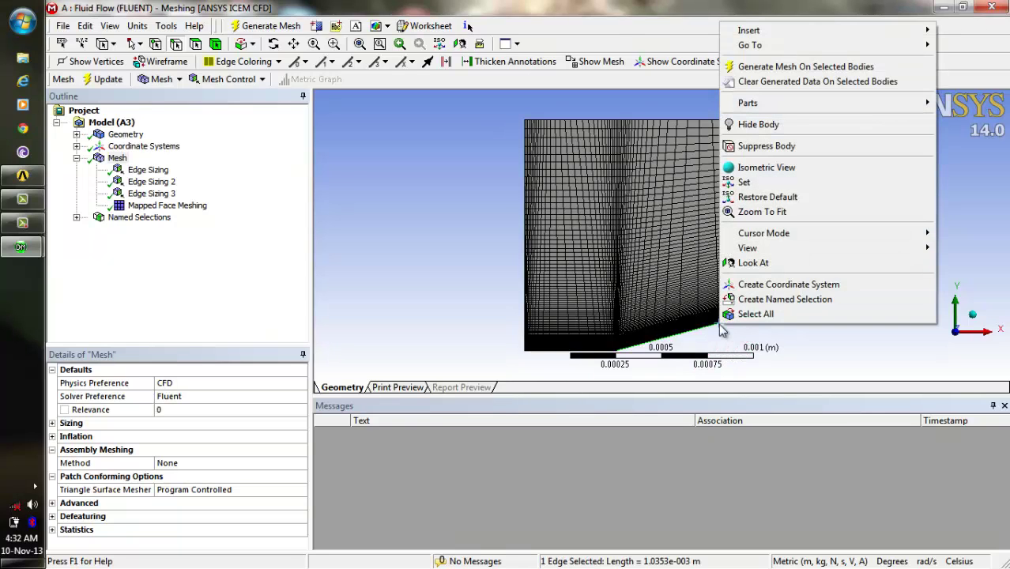
{"action": "left_click", "coordinate": [771, 298]}
{"action": "key", "text": "BackSpace"}
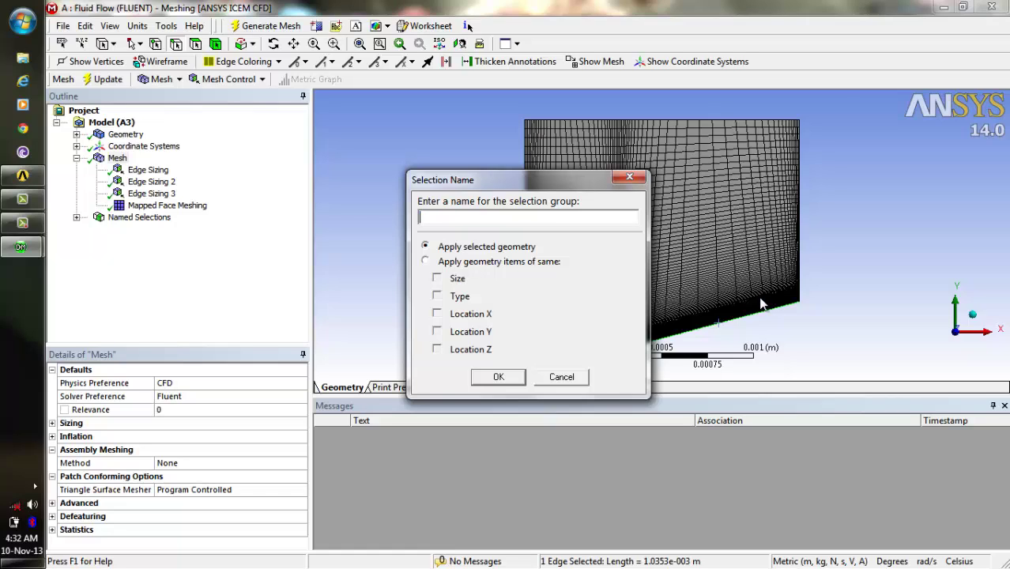
{"action": "type", "text": "wall"}
{"action": "left_click", "coordinate": [498, 377]}
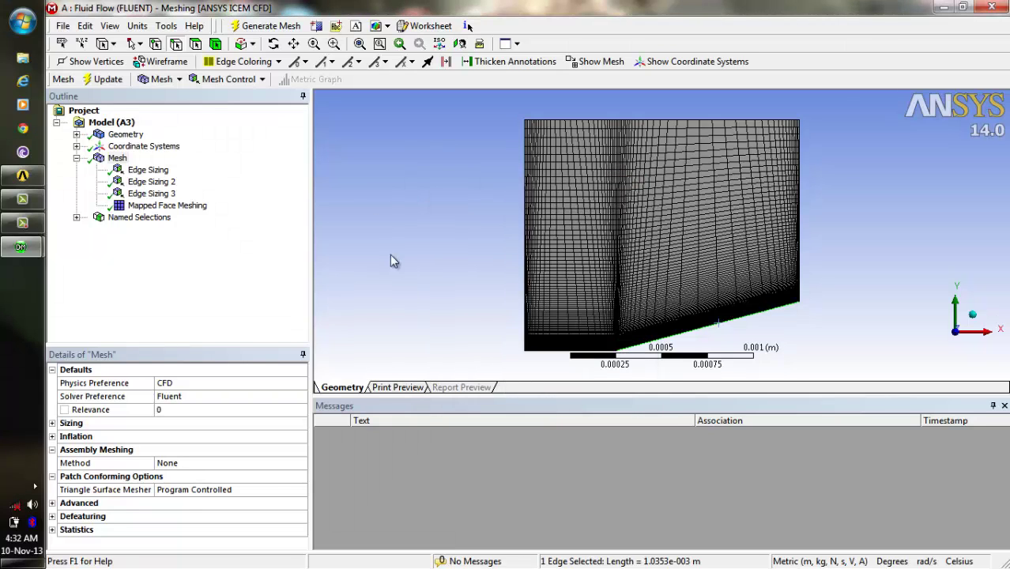
{"action": "left_click", "coordinate": [376, 220]}
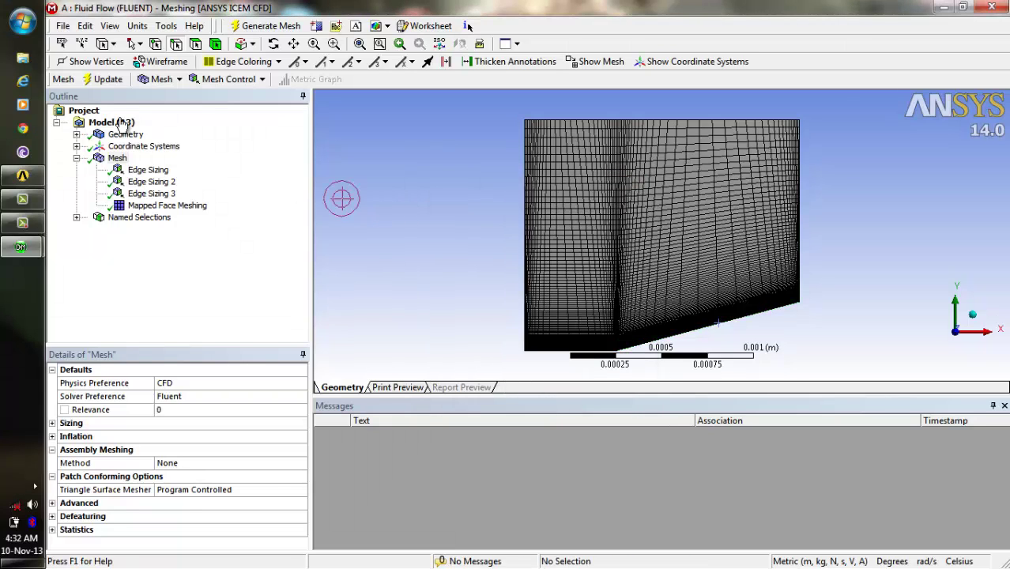
Step: Return to the wedge project in Workbench and update the whole project with the finished mesh
{"action": "left_click", "coordinate": [63, 26]}
{"action": "left_click", "coordinate": [95, 44]}
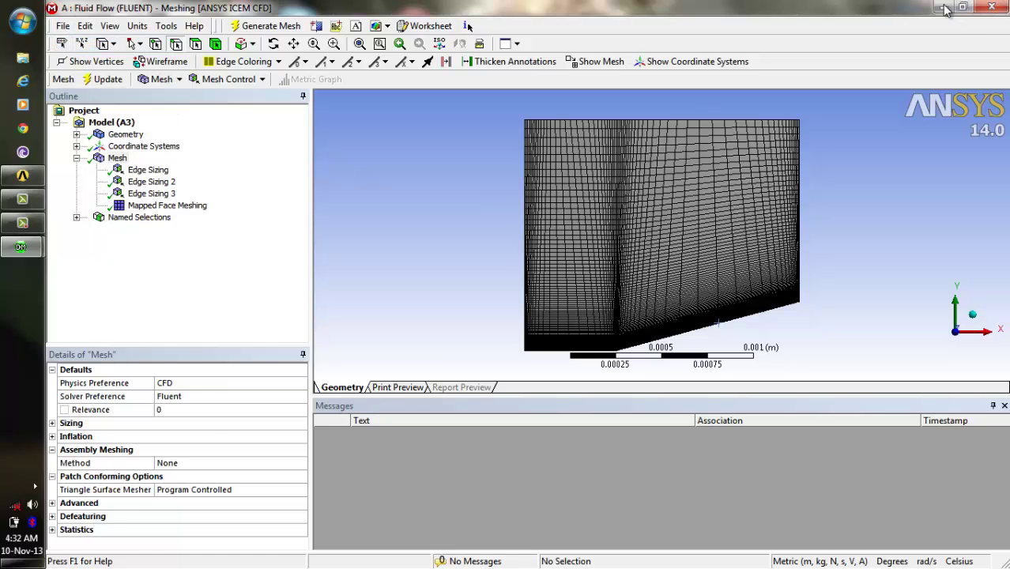
{"action": "left_click", "coordinate": [896, 221]}
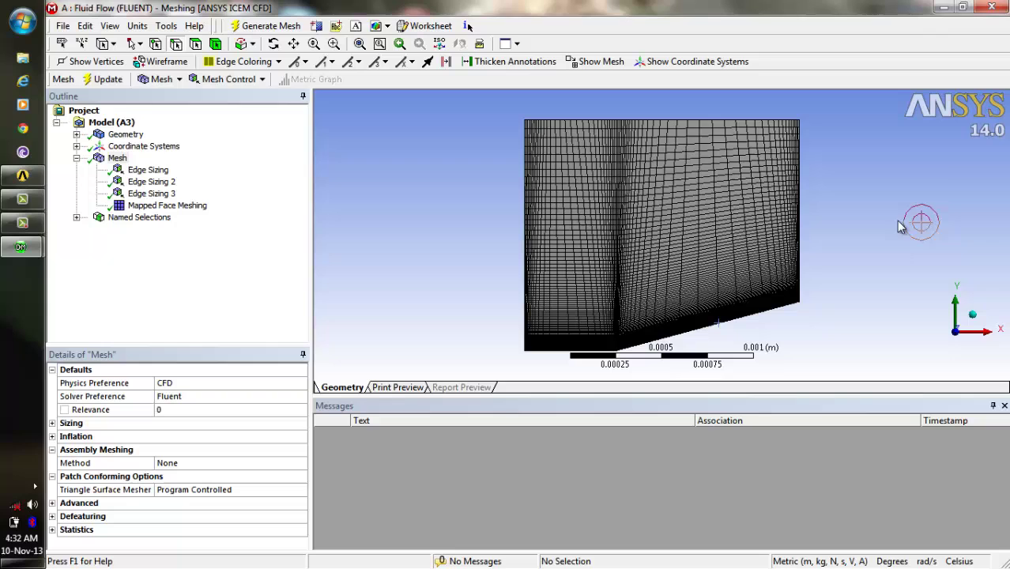
{"action": "left_click", "coordinate": [943, 8]}
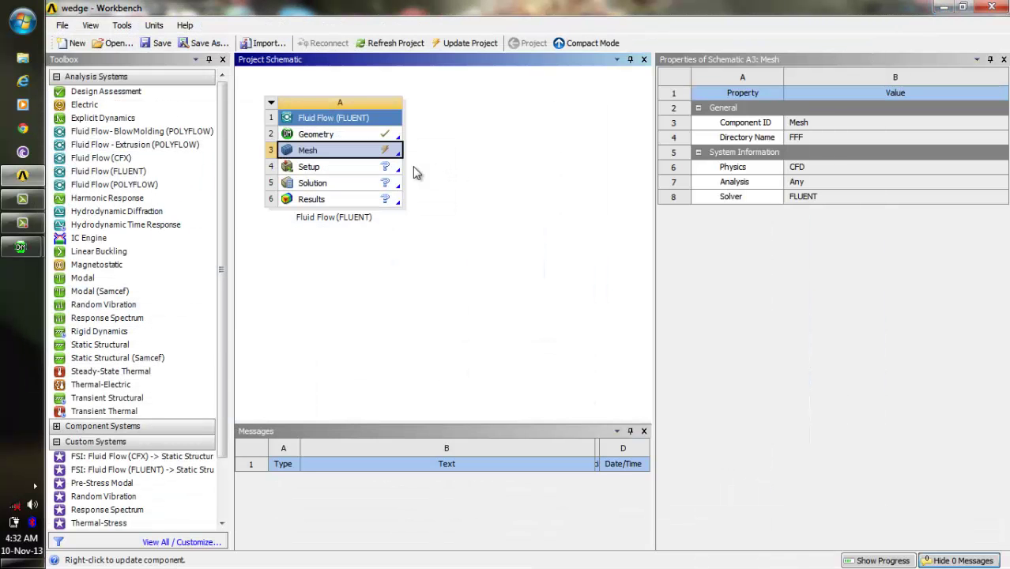
{"action": "left_click", "coordinate": [466, 43]}
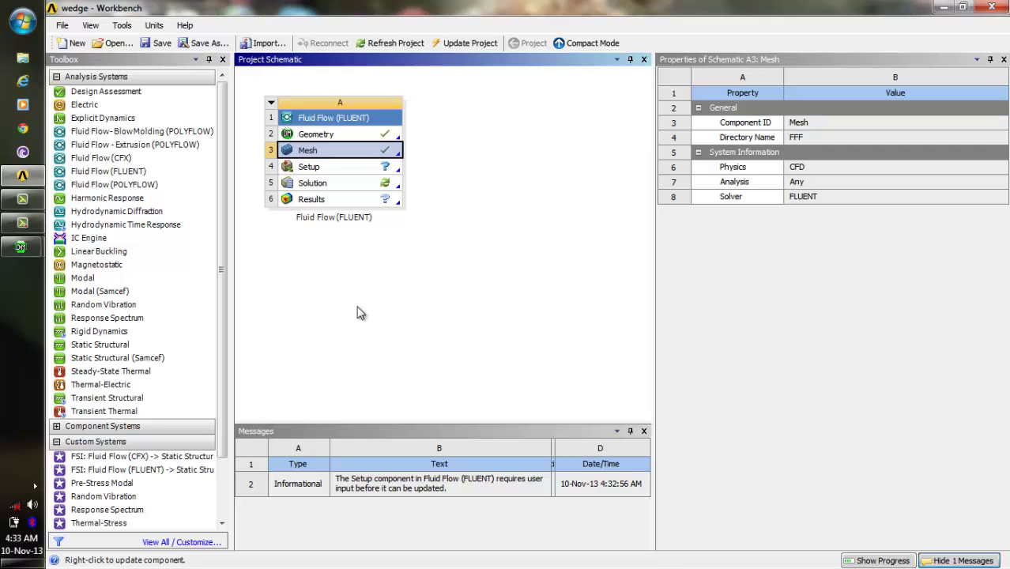
{"action": "left_click", "coordinate": [357, 313]}
{"action": "right_click", "coordinate": [357, 313]}
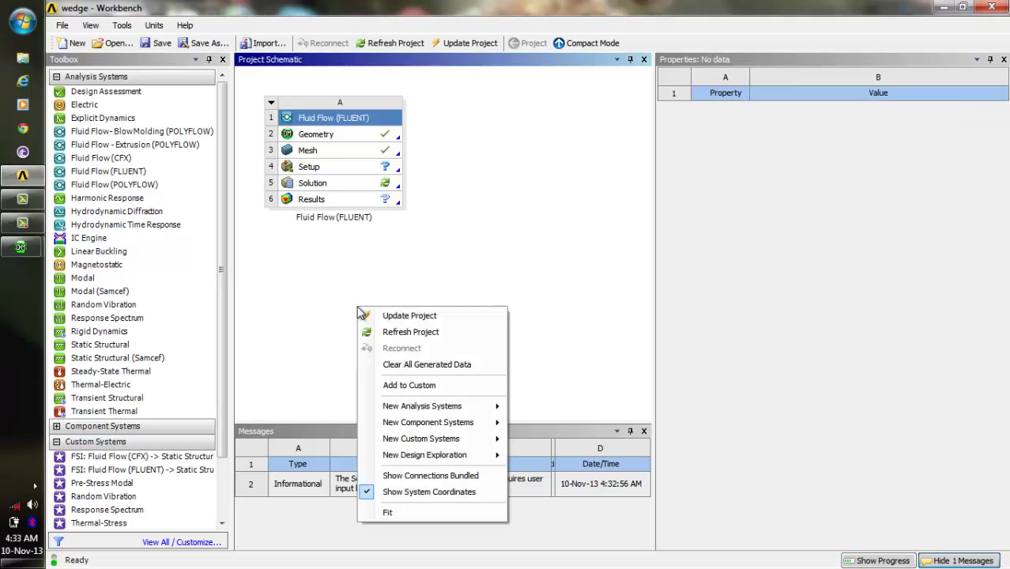
{"action": "left_click", "coordinate": [479, 270]}
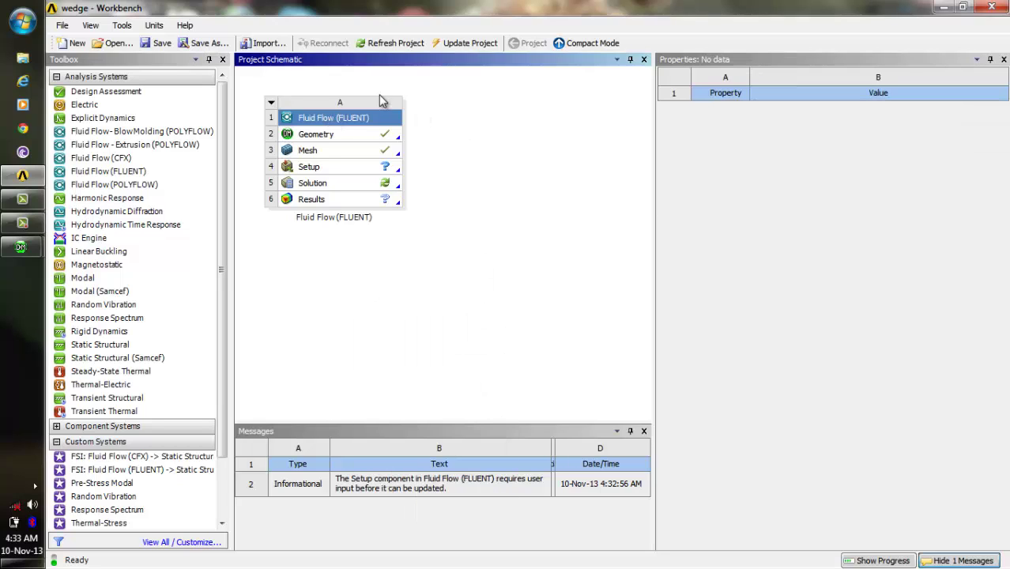
Step: Launch the FLUENT setup with Double Precision in Serial mode and set the solver type to Density-Based
{"action": "left_click", "coordinate": [320, 167]}
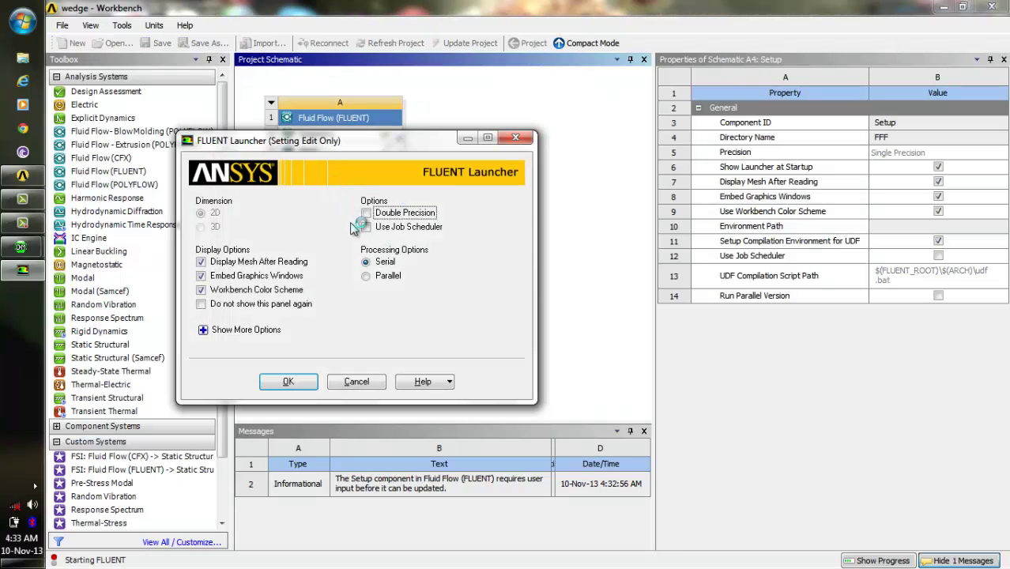
{"action": "left_click", "coordinate": [366, 215]}
{"action": "left_click", "coordinate": [309, 382]}
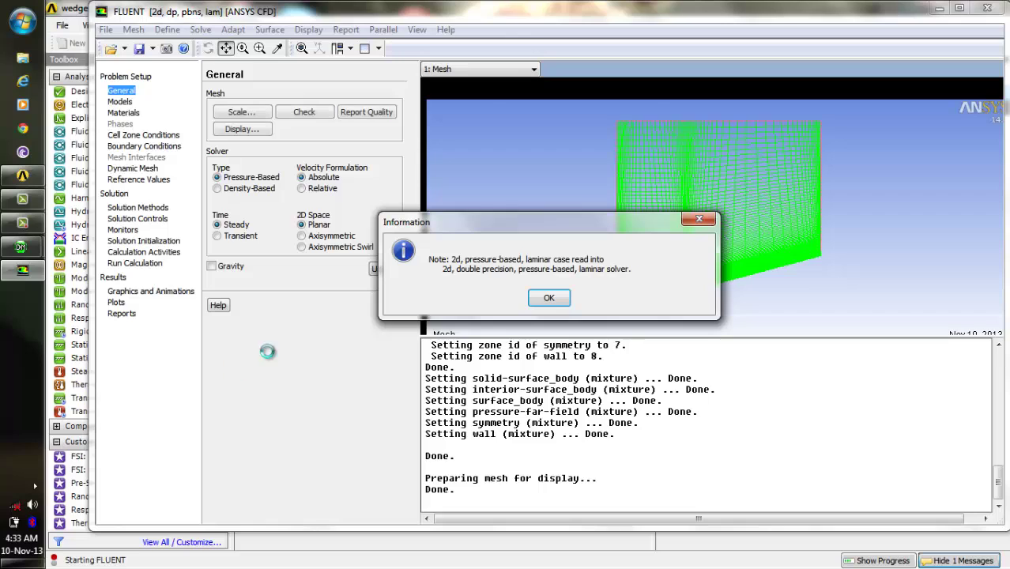
{"action": "left_click", "coordinate": [563, 297]}
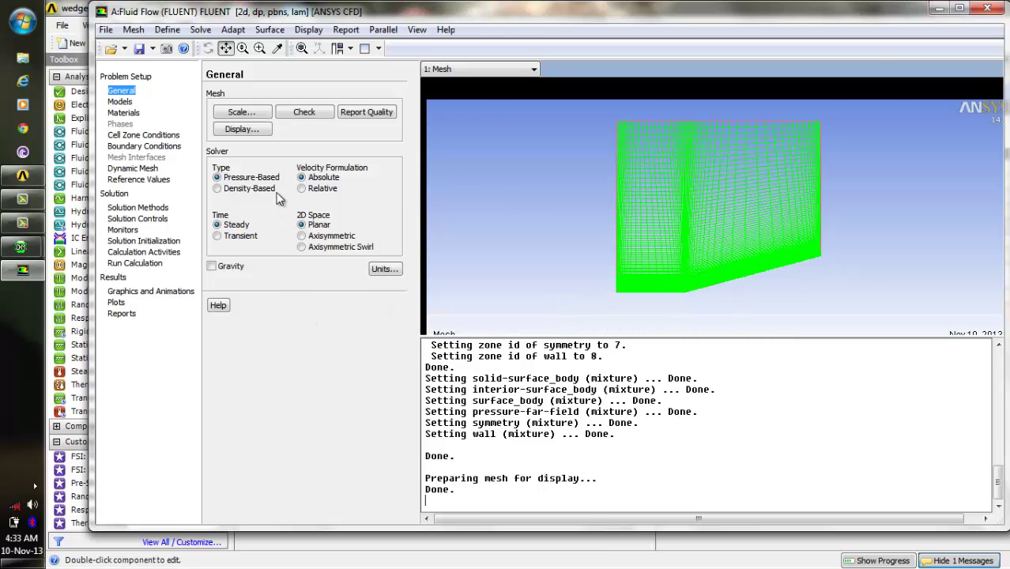
{"action": "left_click", "coordinate": [222, 195]}
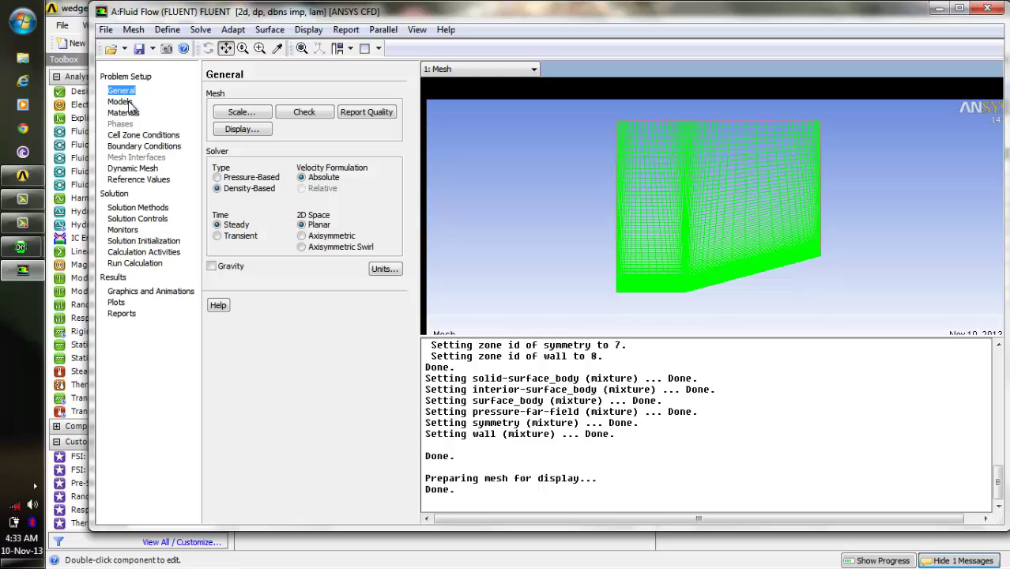
{"action": "left_click", "coordinate": [233, 30]}
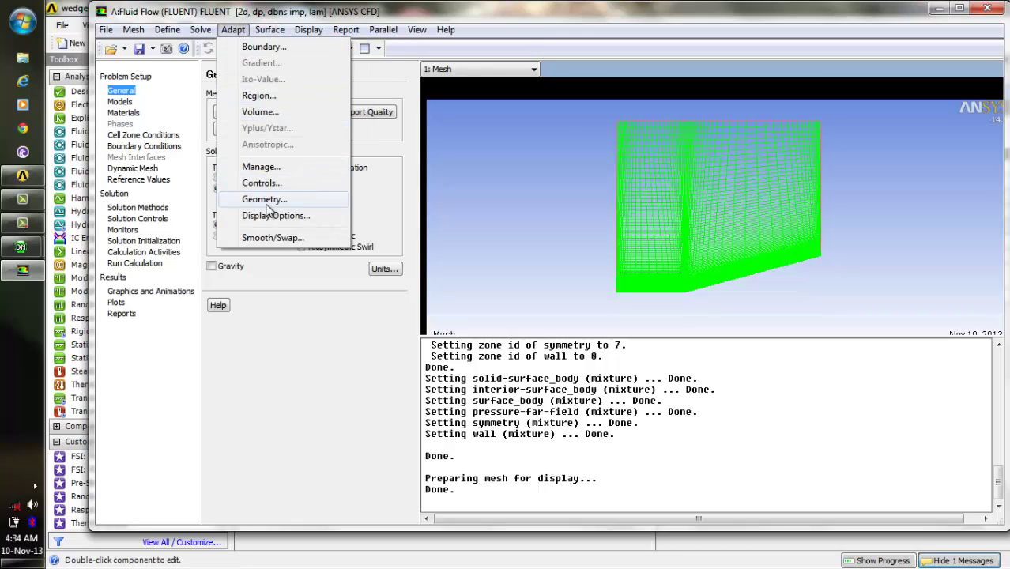
{"action": "left_click", "coordinate": [252, 47]}
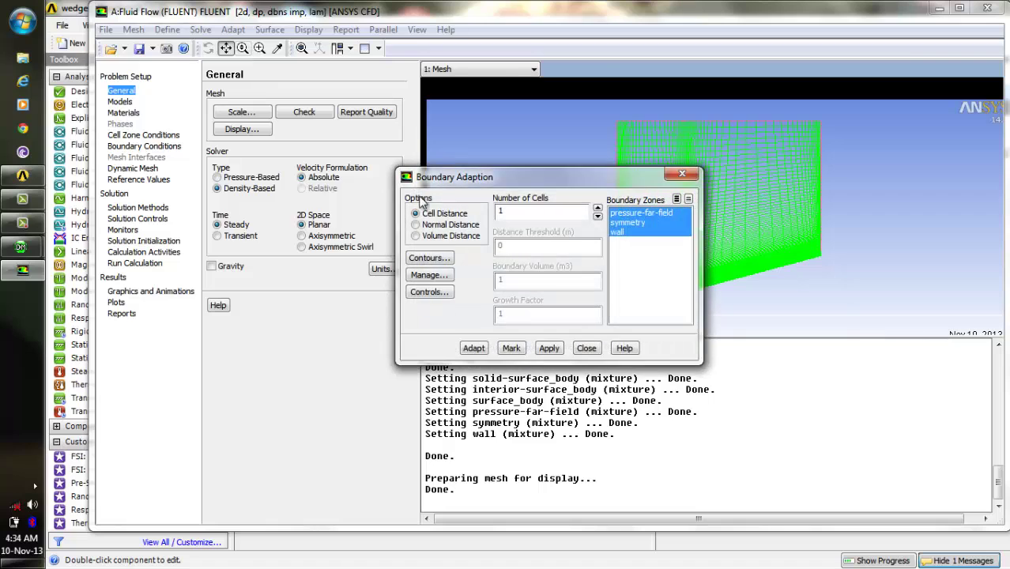
{"action": "left_click", "coordinate": [682, 174]}
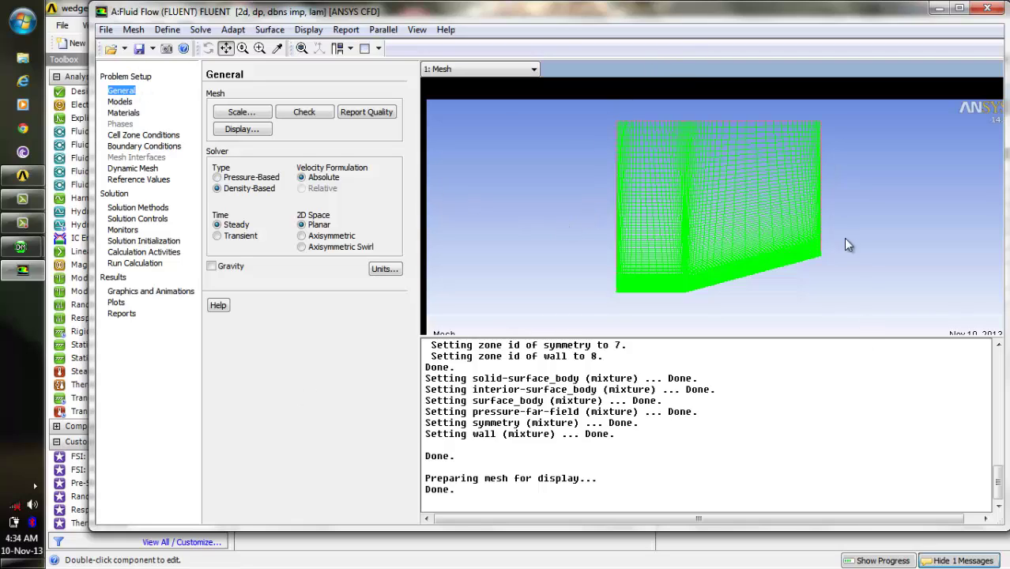
{"action": "left_click", "coordinate": [233, 30]}
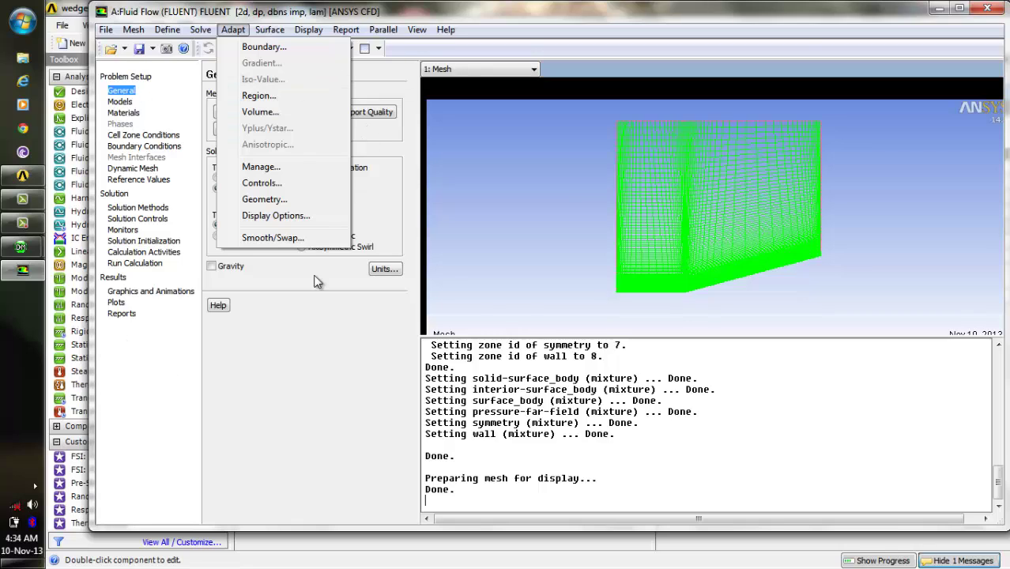
{"action": "left_click", "coordinate": [280, 377]}
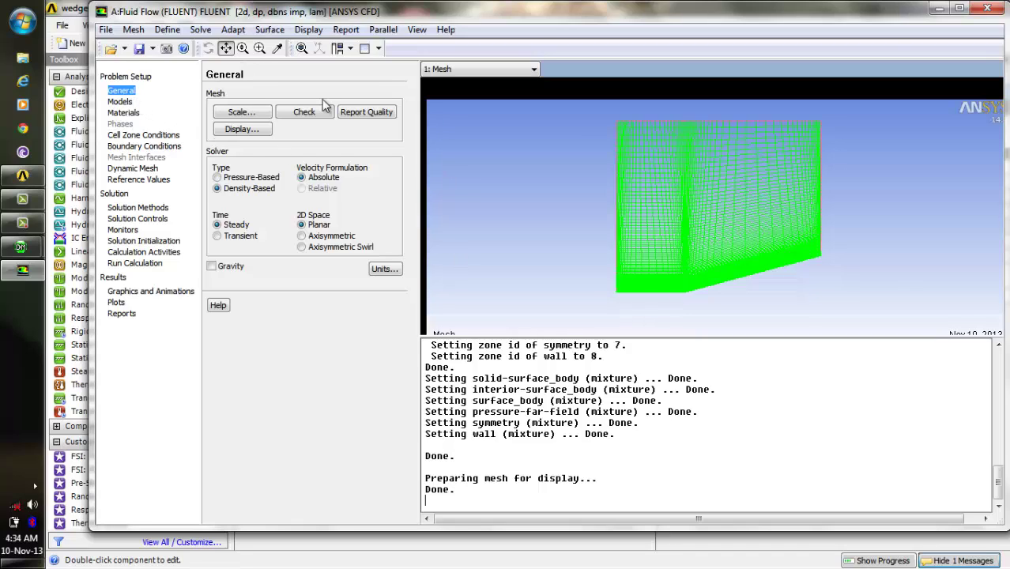
Step: Enable the Energy Equation in the physical models of the flow setup
{"action": "left_click", "coordinate": [121, 102]}
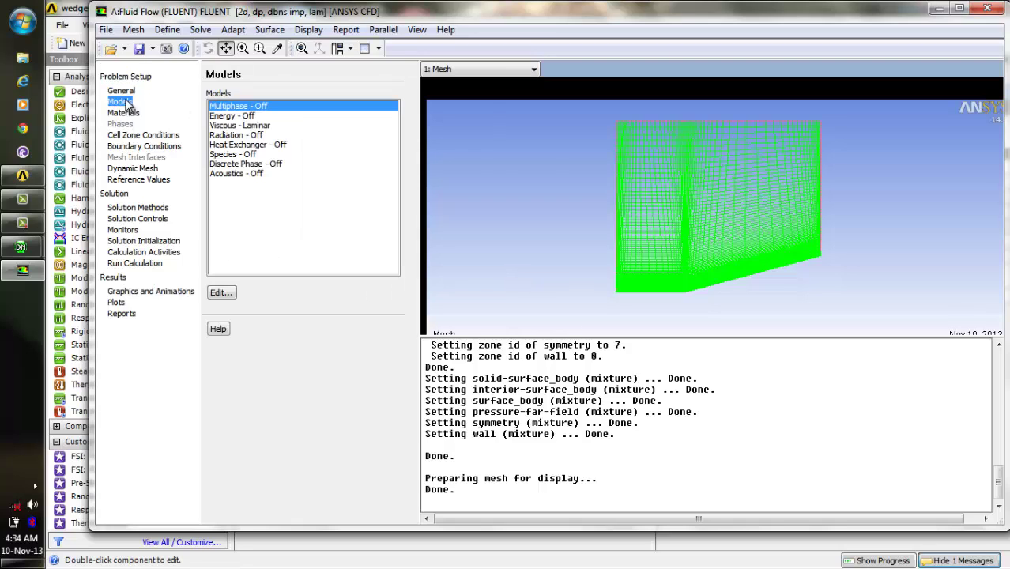
{"action": "double_click", "coordinate": [232, 117]}
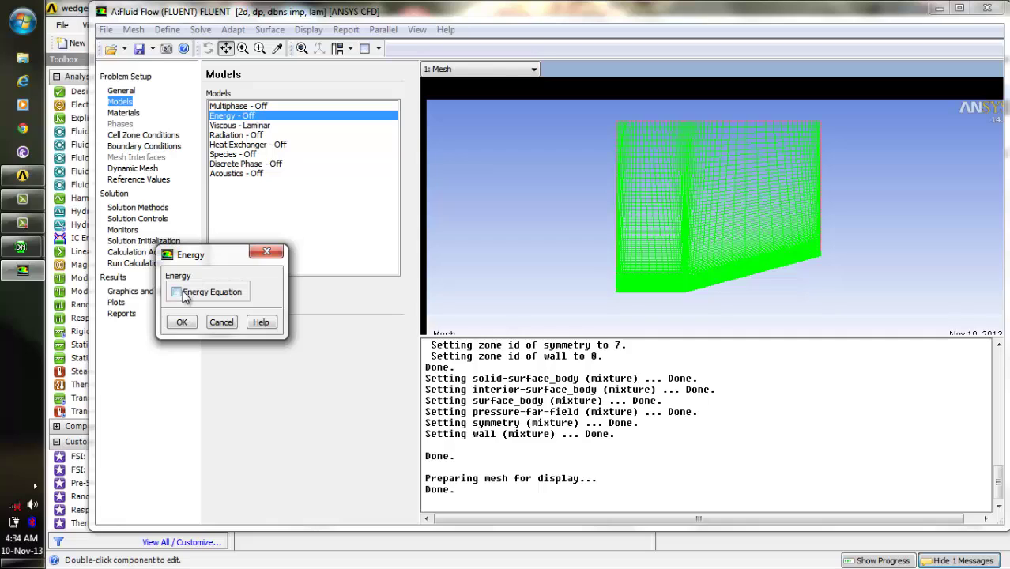
{"action": "left_click", "coordinate": [177, 291]}
{"action": "left_click", "coordinate": [182, 323]}
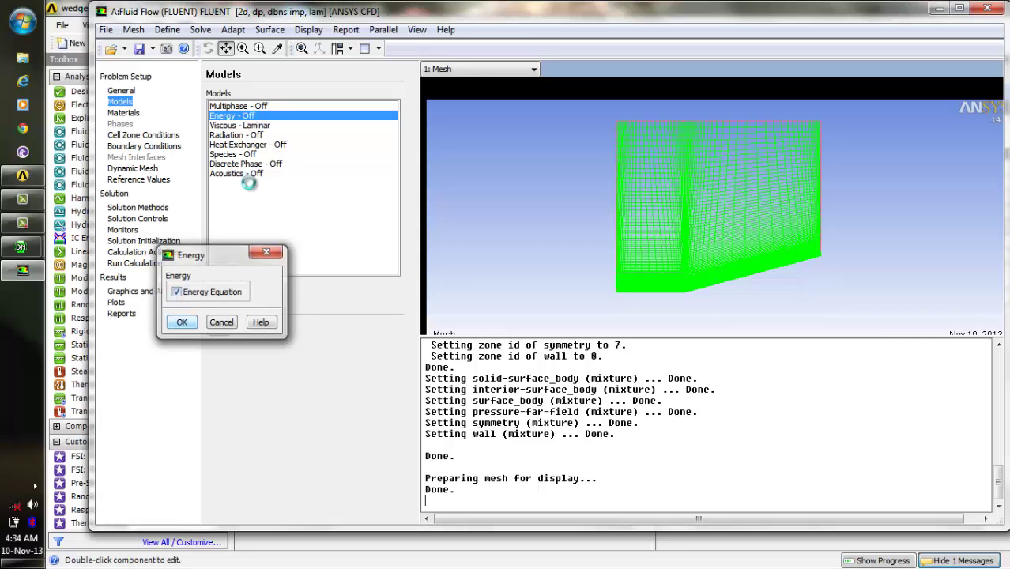
Step: Set the viscous model to Inviscid
{"action": "double_click", "coordinate": [261, 128]}
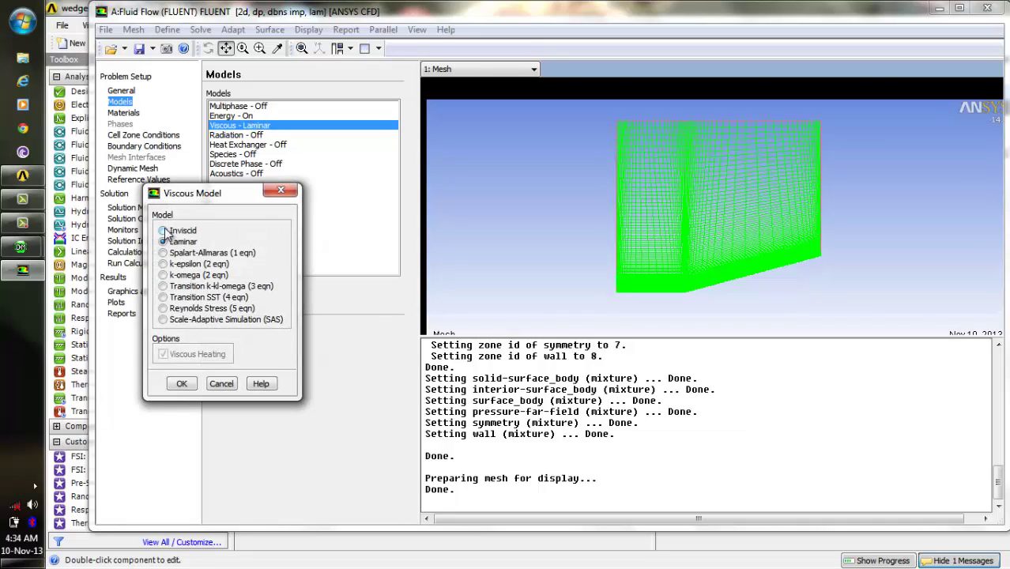
{"action": "left_click", "coordinate": [165, 232]}
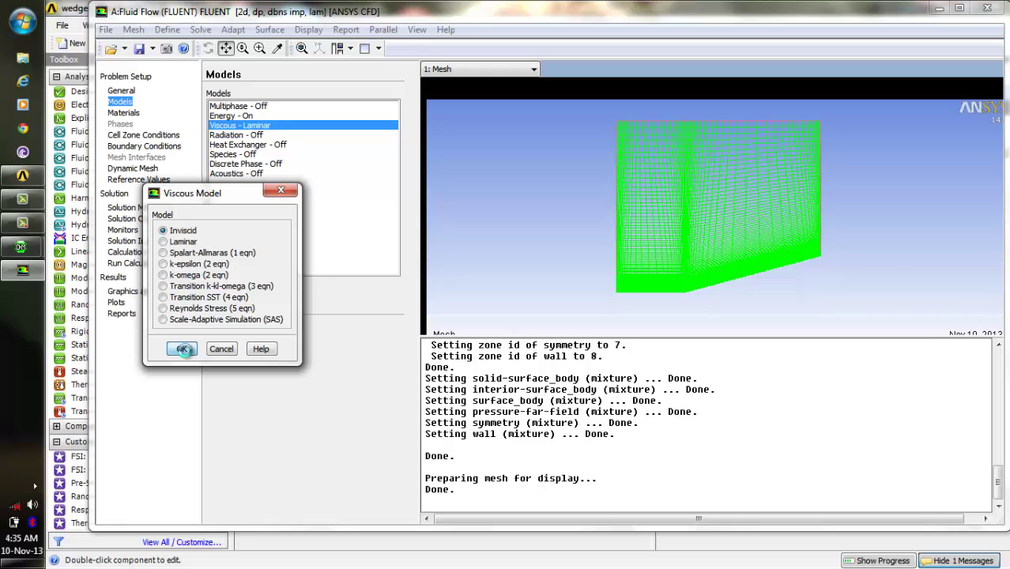
{"action": "left_click", "coordinate": [182, 349]}
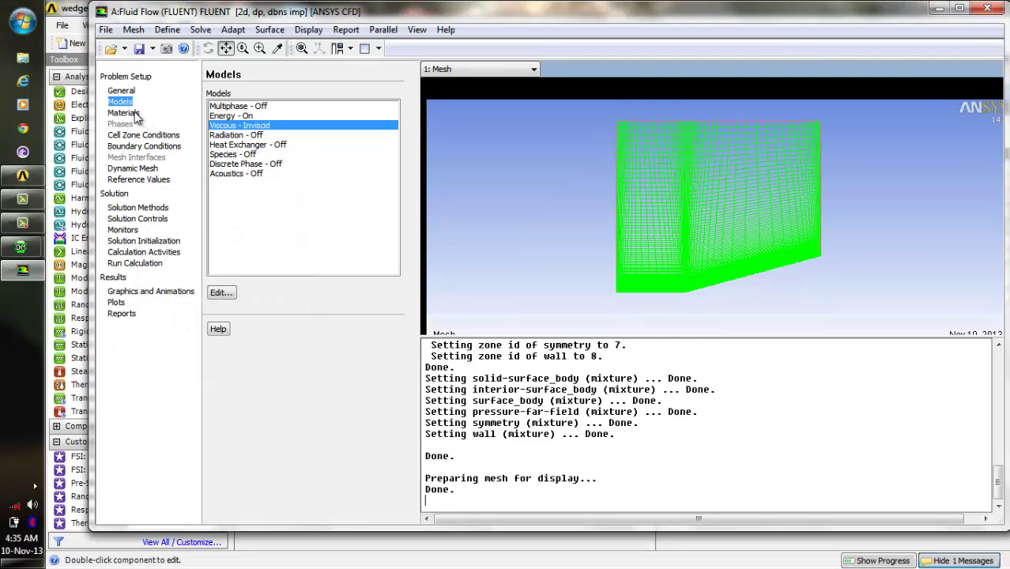
Step: Set the density of the fluid material air to ideal-gas and apply the change
{"action": "left_click", "coordinate": [126, 114]}
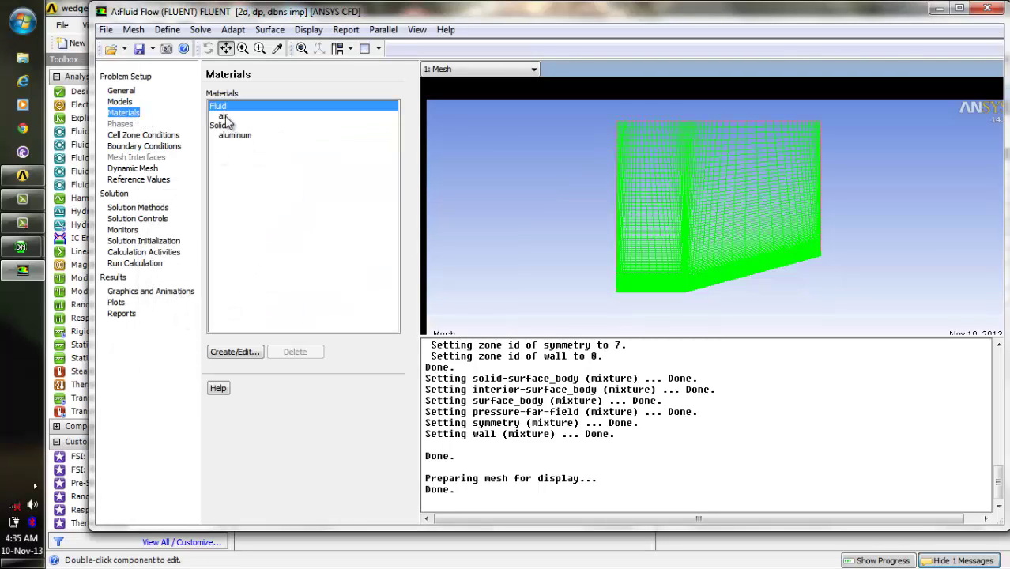
{"action": "double_click", "coordinate": [224, 117]}
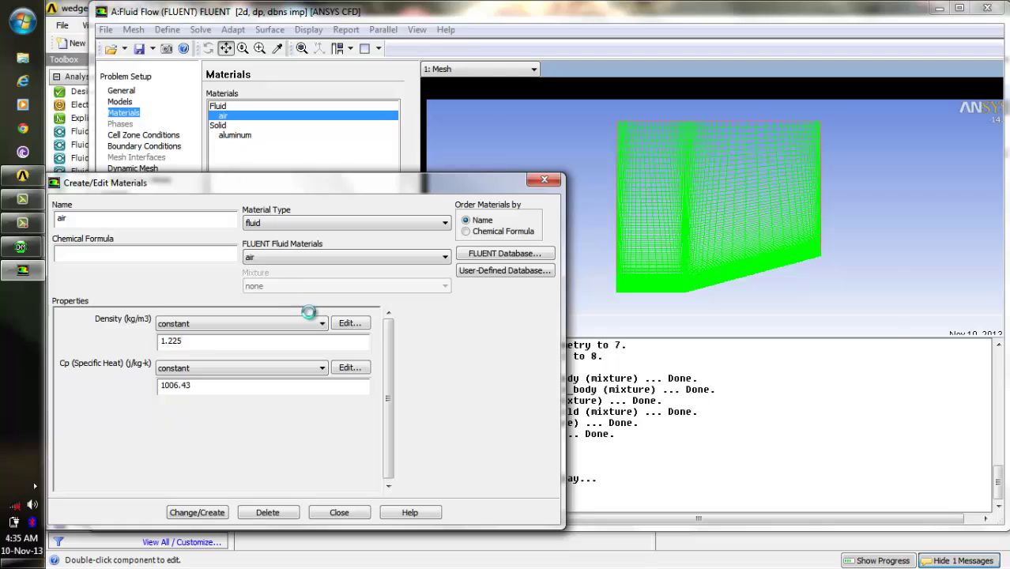
{"action": "left_click", "coordinate": [316, 323]}
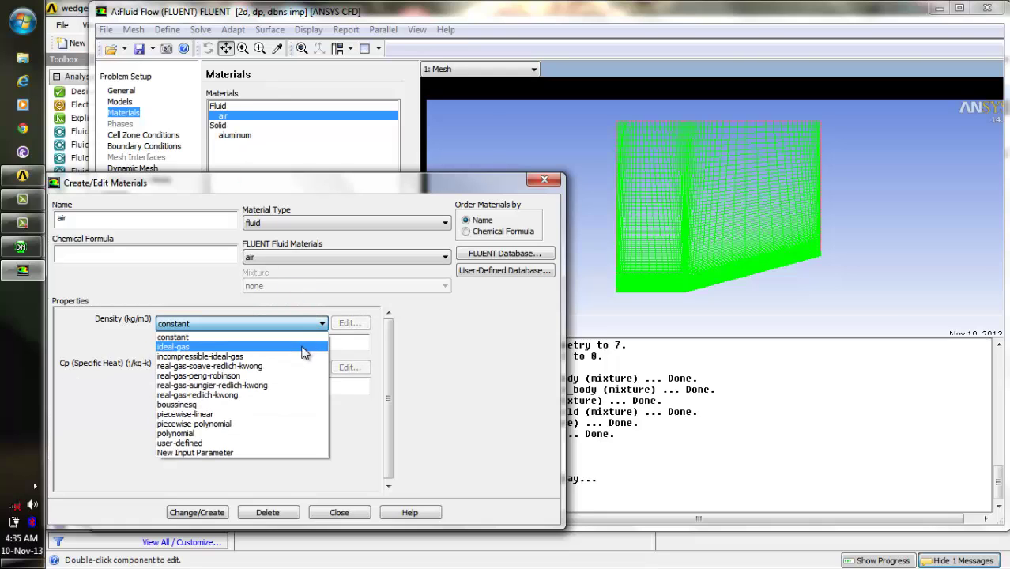
{"action": "left_click", "coordinate": [304, 348]}
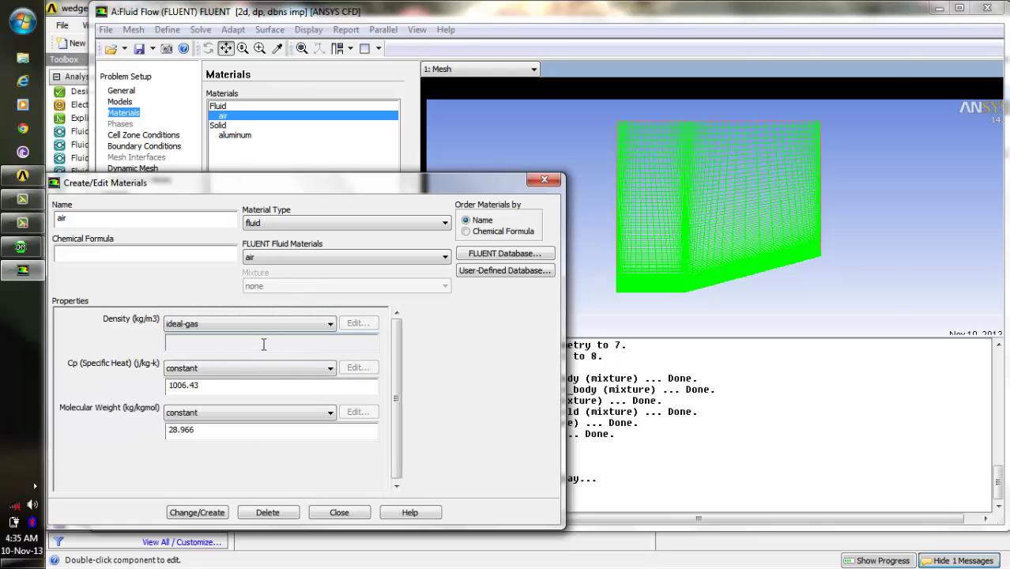
{"action": "left_click", "coordinate": [264, 345]}
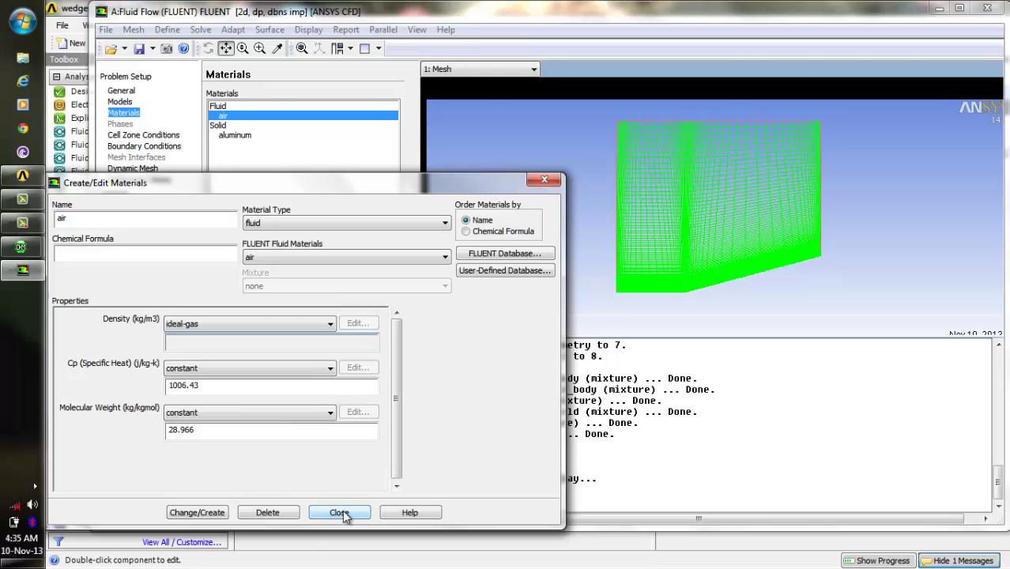
{"action": "left_click", "coordinate": [197, 512]}
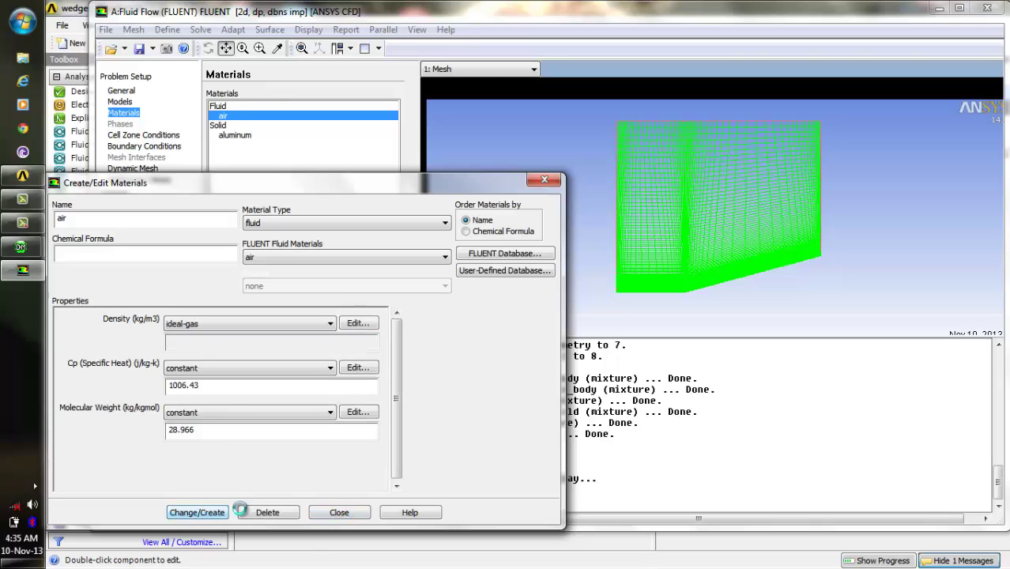
{"action": "left_click", "coordinate": [351, 515]}
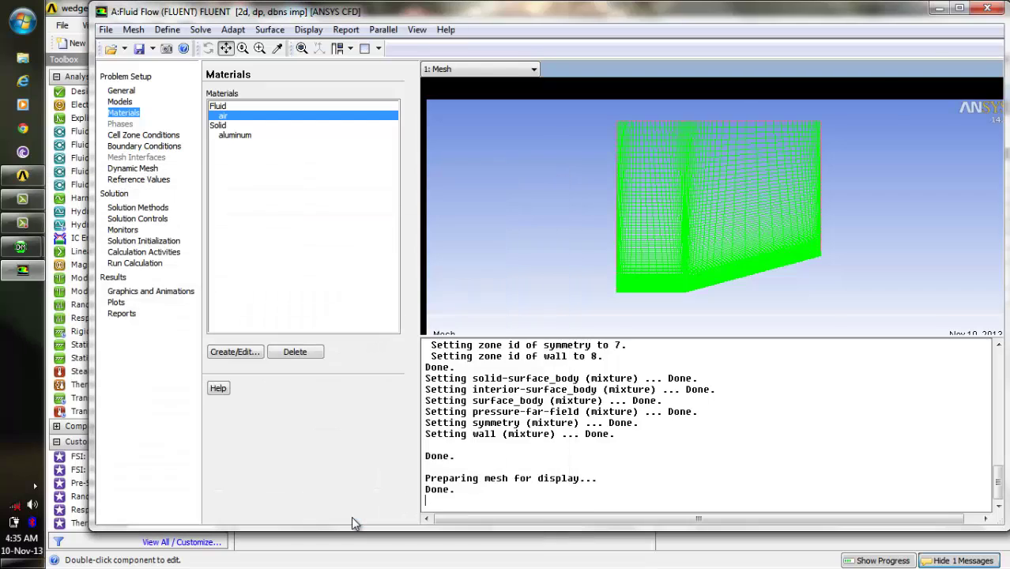
Step: Set the pressure-far-field boundary to Mach number 3 and a gauge pressure of 101325 pascal
{"action": "left_click", "coordinate": [169, 147]}
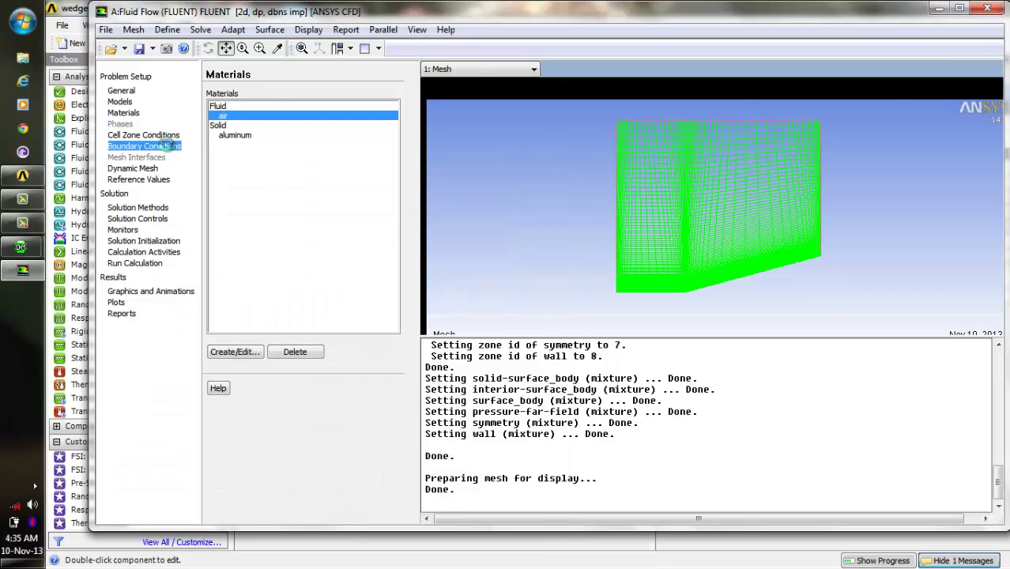
{"action": "left_click", "coordinate": [241, 116]}
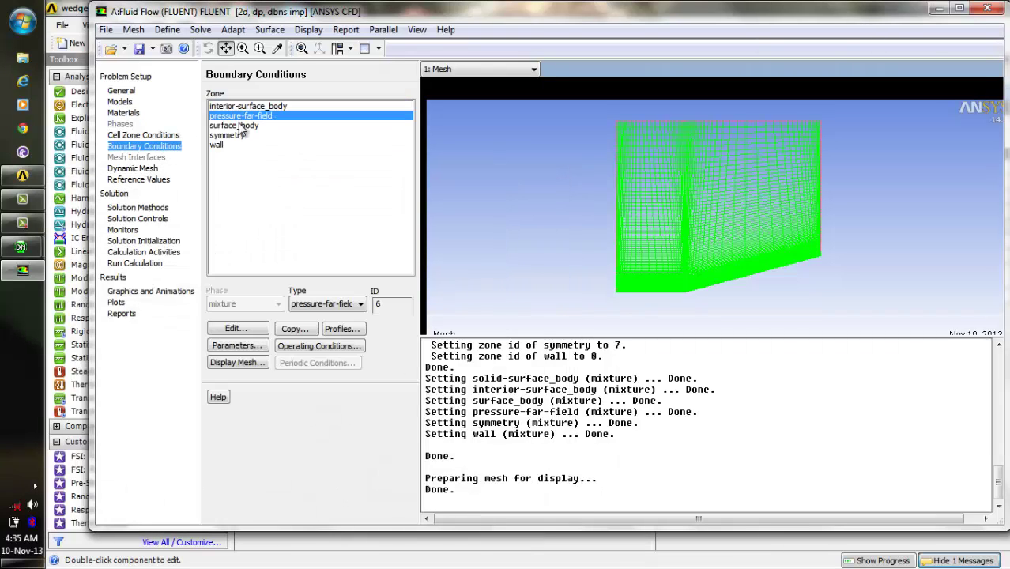
{"action": "left_click", "coordinate": [254, 327]}
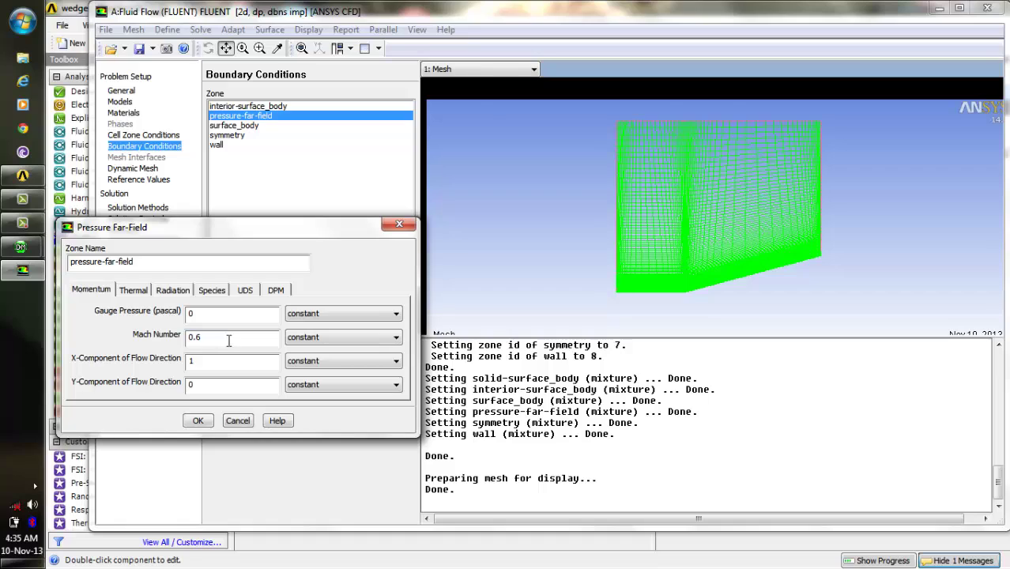
{"action": "left_click", "coordinate": [228, 339]}
{"action": "key", "text": "BackSpace"}
{"action": "key", "text": "BackSpace"}
{"action": "key", "text": "BackSpace"}
{"action": "type", "text": "3"}
{"action": "left_click", "coordinate": [235, 314]}
{"action": "key", "text": "BackSpace"}
{"action": "type", "text": "101325"}
{"action": "left_click", "coordinate": [198, 420]}
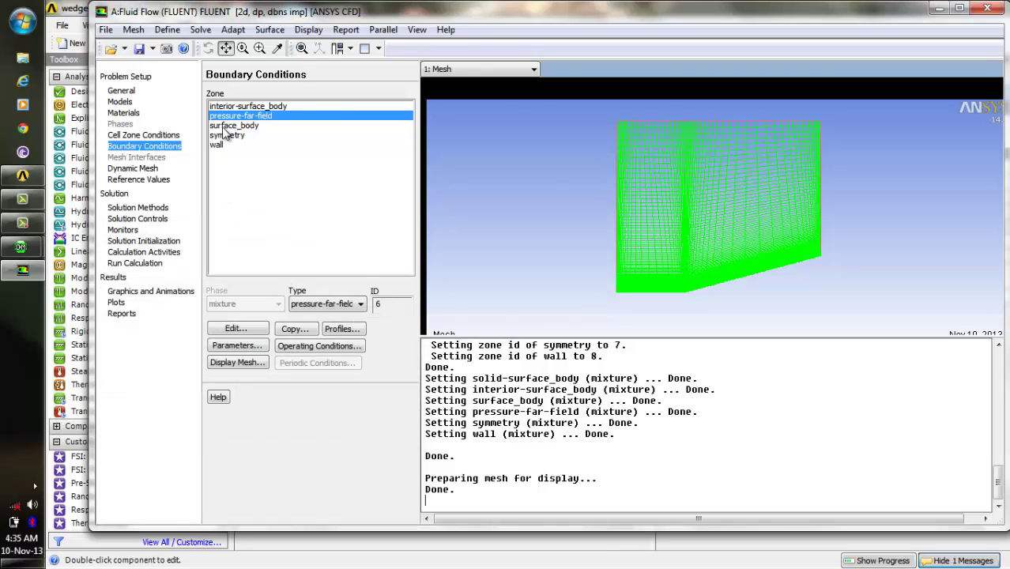
Step: Accept the wall boundary zone's settings and set the operating pressure to 0 pascal in the operating conditions
{"action": "left_click", "coordinate": [224, 136]}
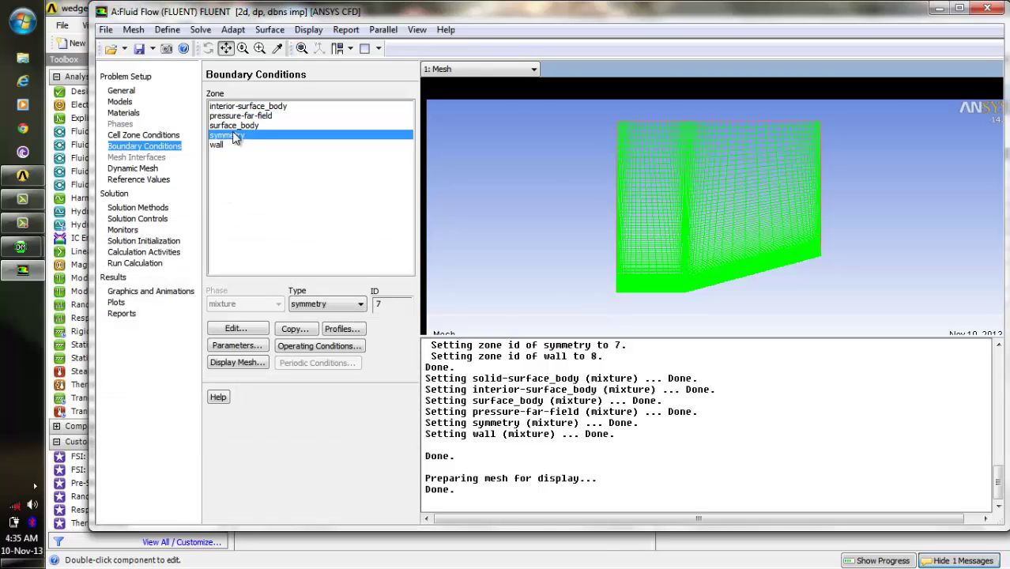
{"action": "left_click", "coordinate": [219, 145]}
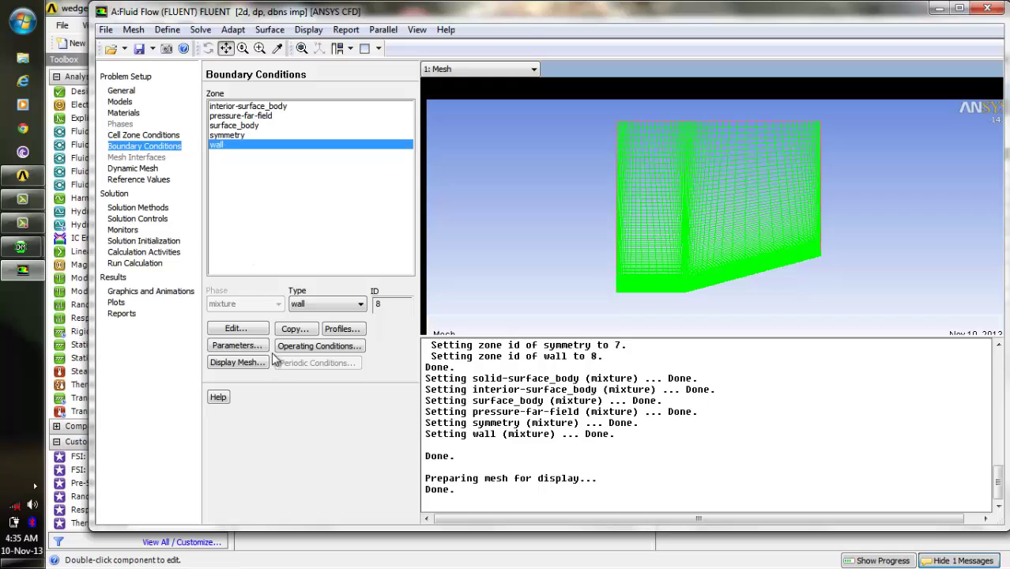
{"action": "left_click", "coordinate": [251, 334]}
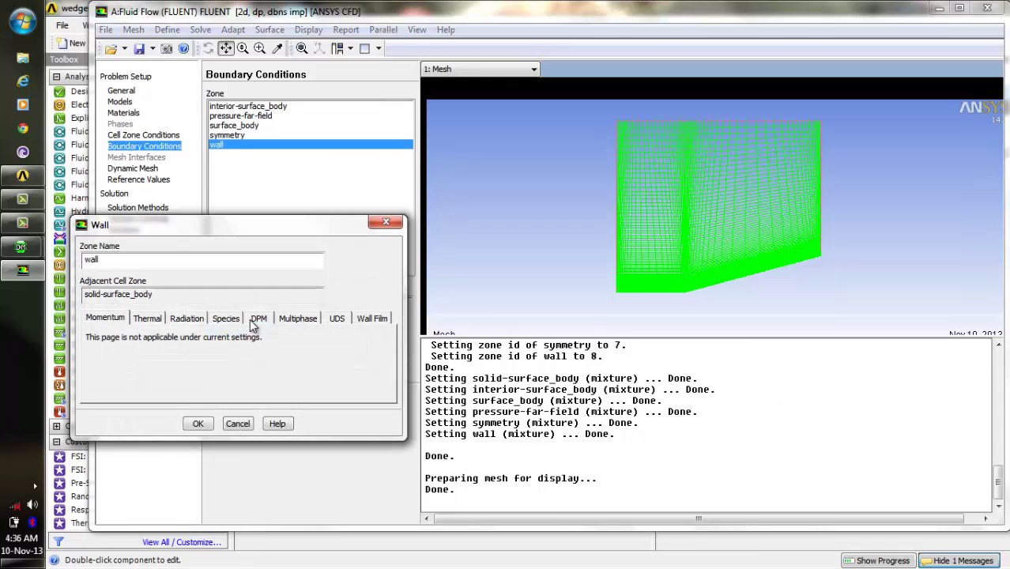
{"action": "left_click", "coordinate": [198, 423]}
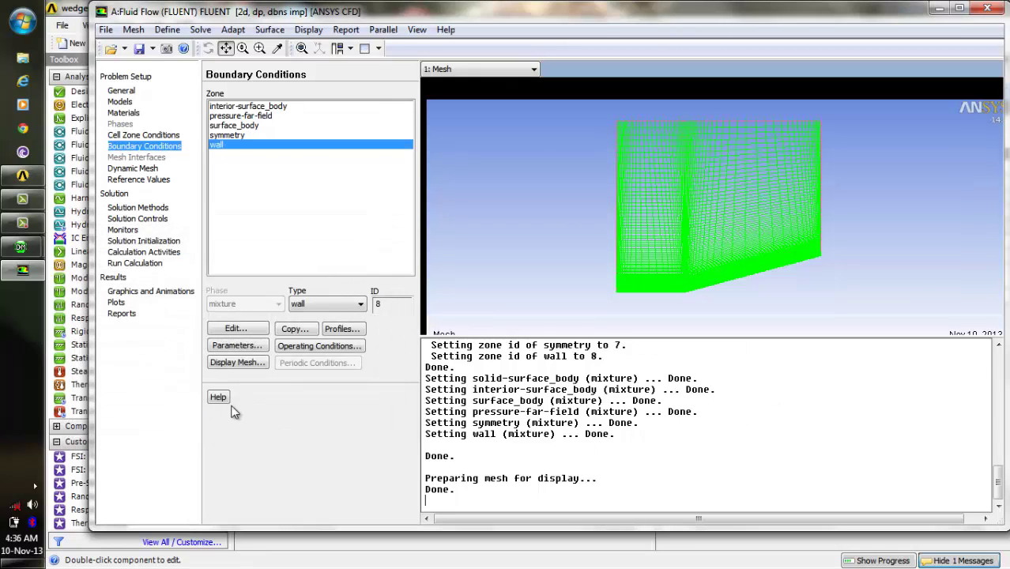
{"action": "left_click", "coordinate": [316, 346]}
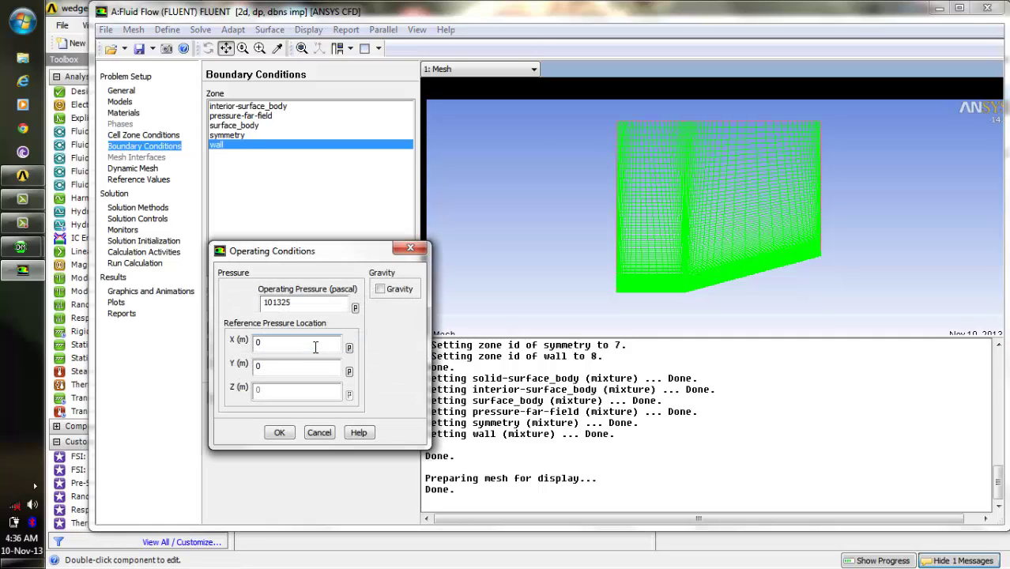
{"action": "left_click", "coordinate": [308, 301]}
{"action": "key", "text": "BackSpace"}
{"action": "key", "text": "BackSpace"}
{"action": "key", "text": "BackSpace"}
{"action": "key", "text": "BackSpace"}
{"action": "key", "text": "BackSpace"}
{"action": "key", "text": "BackSpace"}
{"action": "type", "text": "0"}
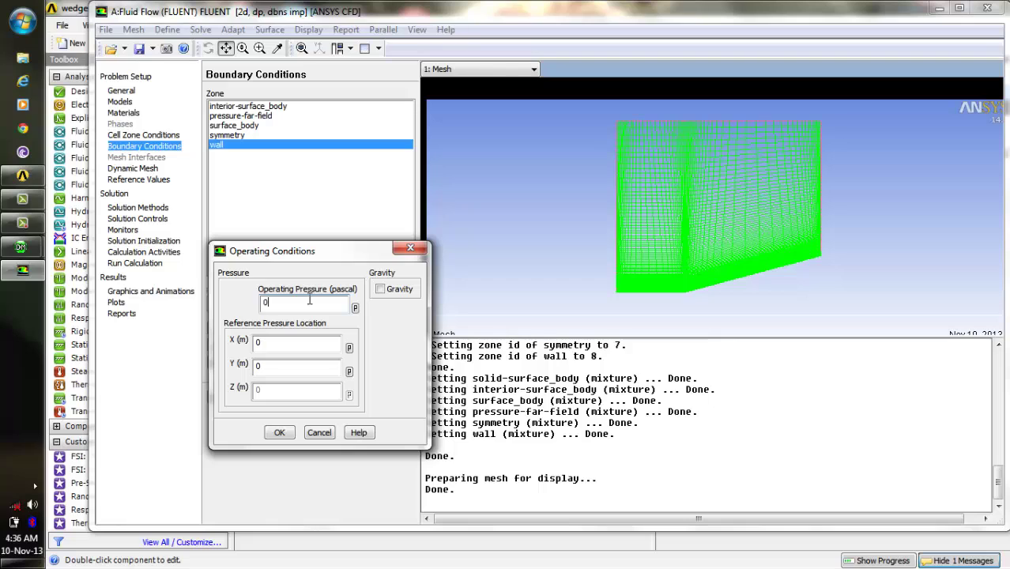
{"action": "left_click", "coordinate": [279, 433]}
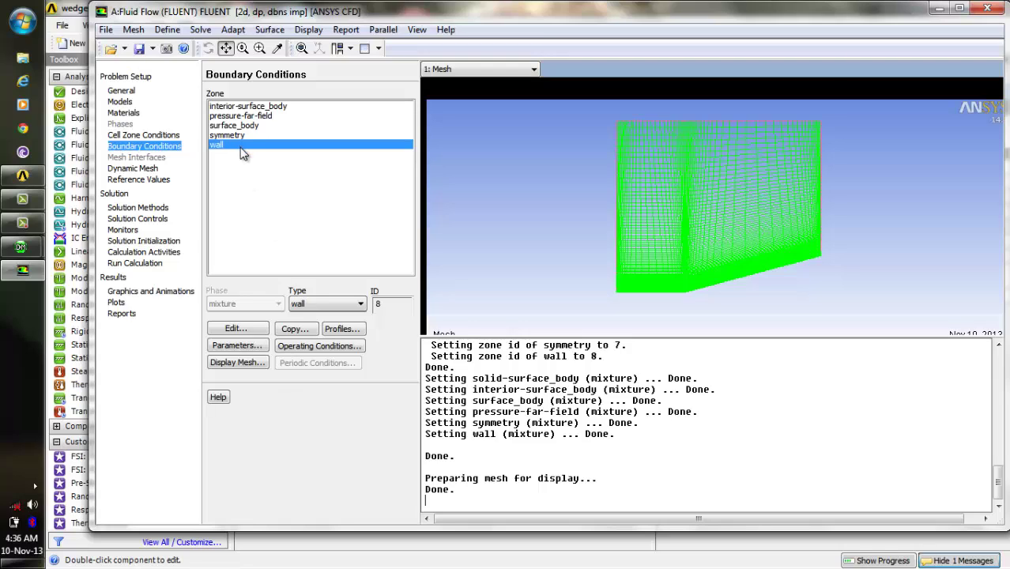
Step: Initialize the solution using Standard Initialization computed from the pressure-far-field zone
{"action": "left_click", "coordinate": [154, 208]}
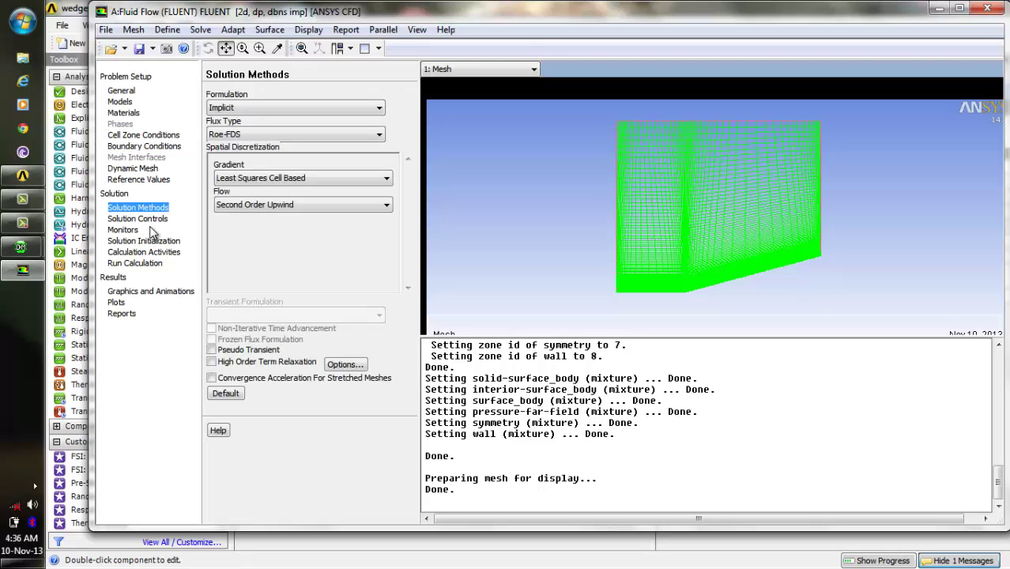
{"action": "left_click", "coordinate": [152, 219]}
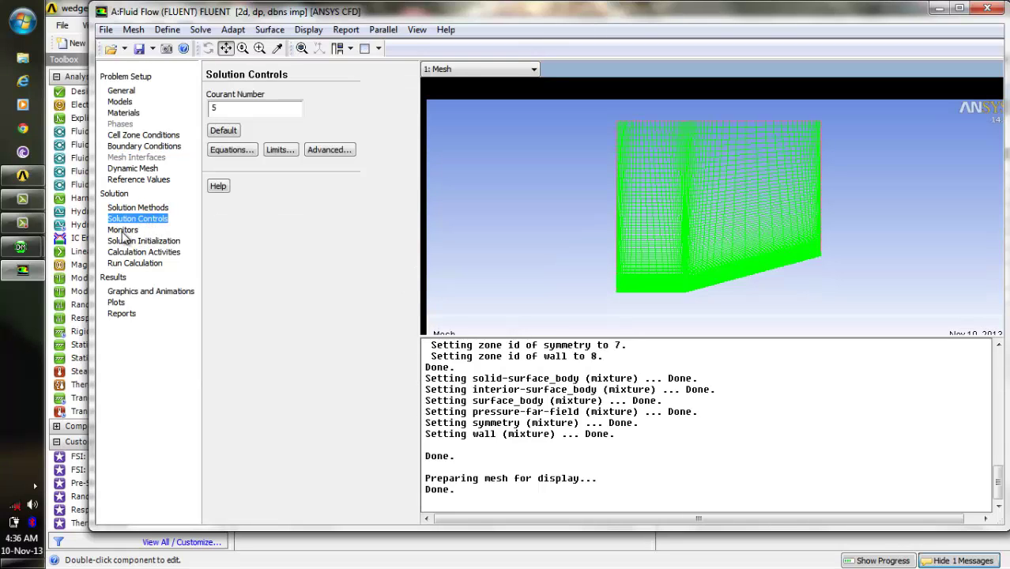
{"action": "left_click", "coordinate": [125, 230]}
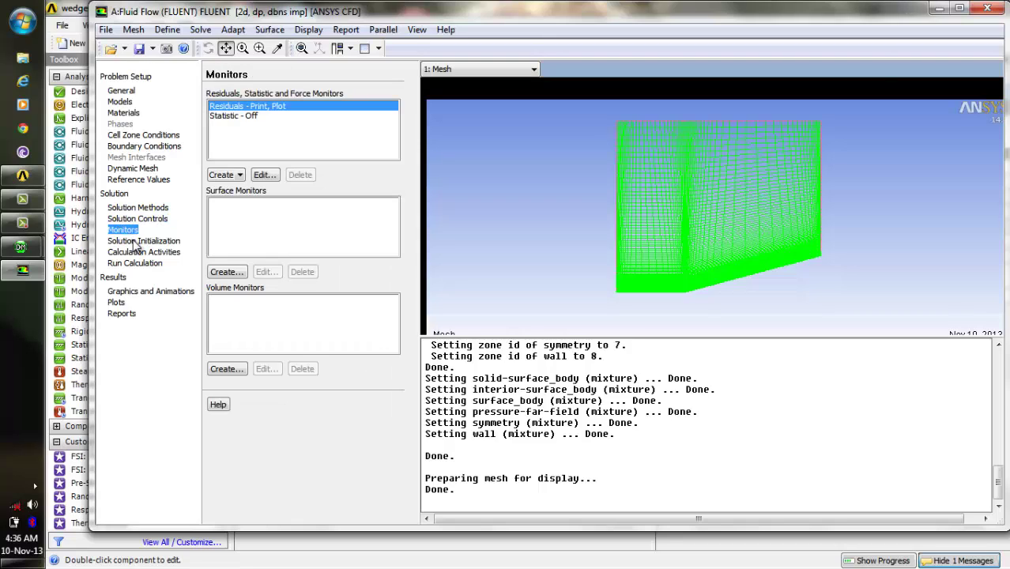
{"action": "left_click", "coordinate": [136, 240]}
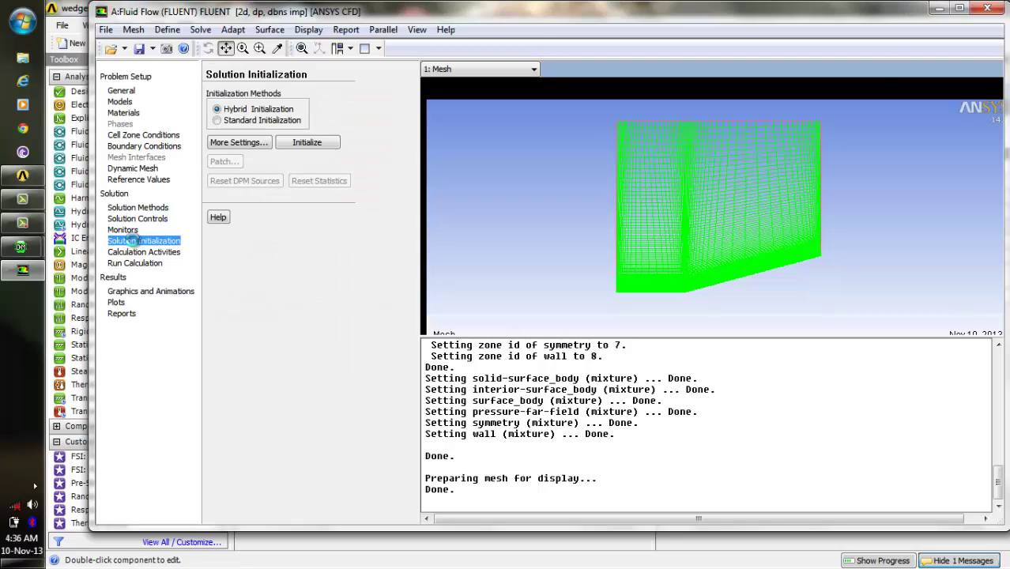
{"action": "left_click", "coordinate": [216, 120]}
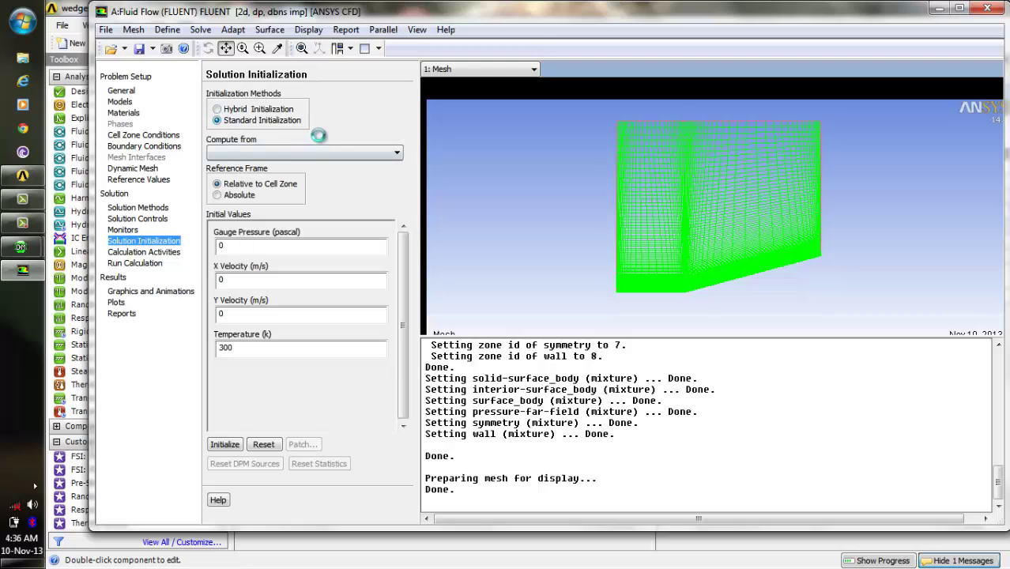
{"action": "left_click", "coordinate": [394, 152]}
{"action": "left_click", "coordinate": [381, 175]}
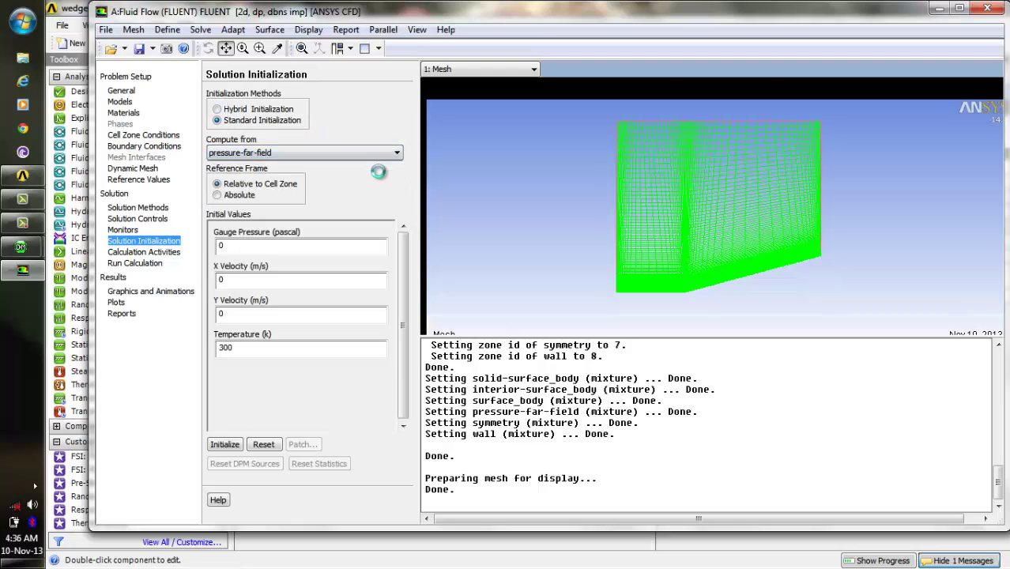
{"action": "left_click", "coordinate": [225, 445]}
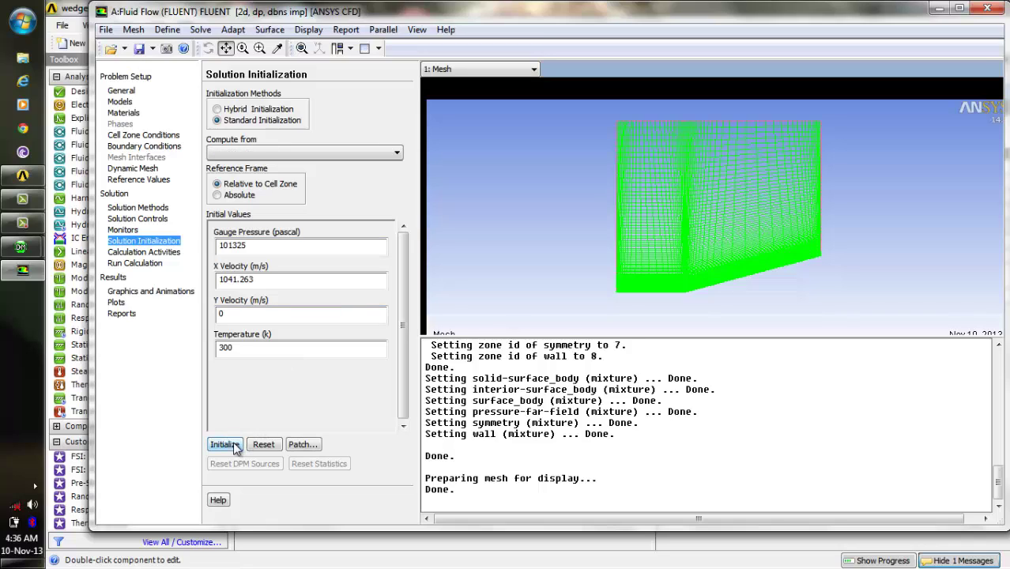
Step: Set the number of iterations to 300, run the calculation and acknowledge its completion
{"action": "left_click", "coordinate": [135, 263]}
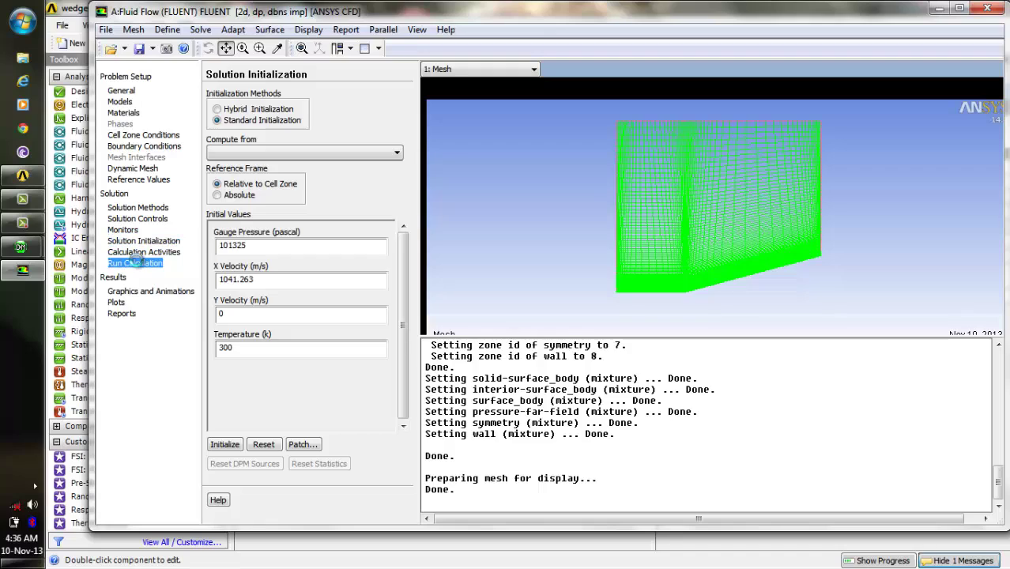
{"action": "left_click", "coordinate": [255, 132]}
{"action": "key", "text": "BackSpace"}
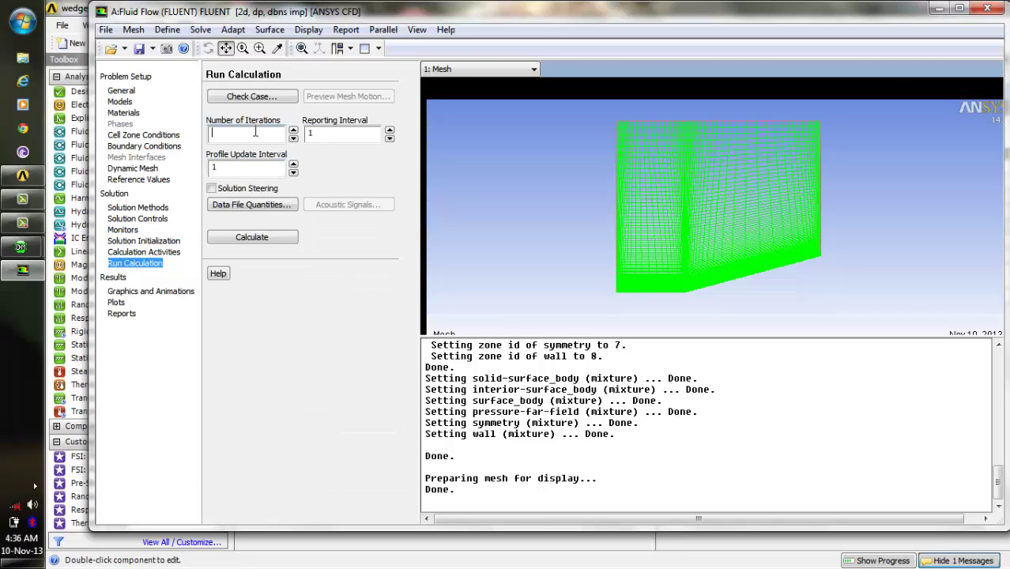
{"action": "type", "text": "300"}
{"action": "left_click", "coordinate": [277, 239]}
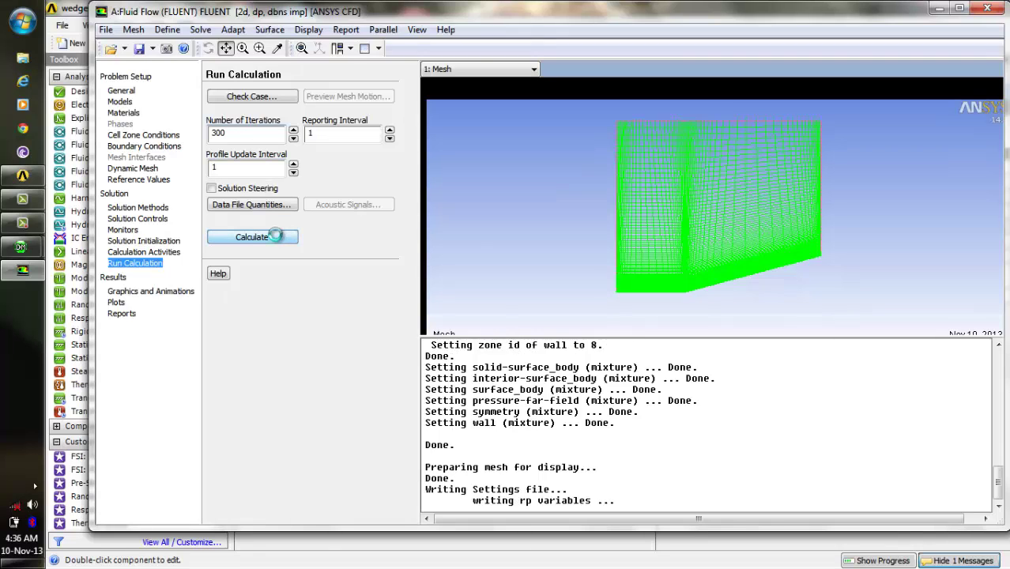
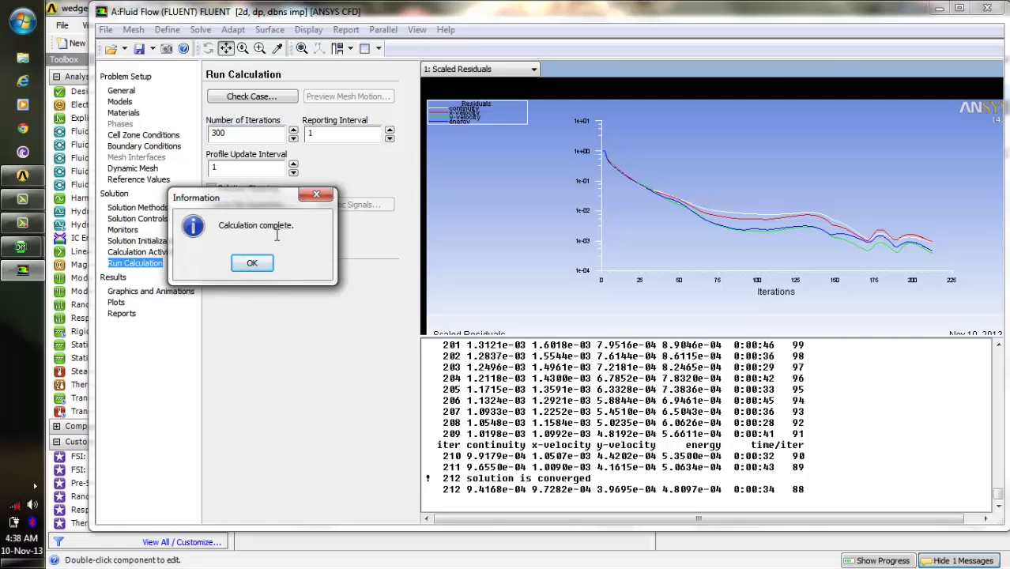
{"action": "left_click", "coordinate": [250, 264]}
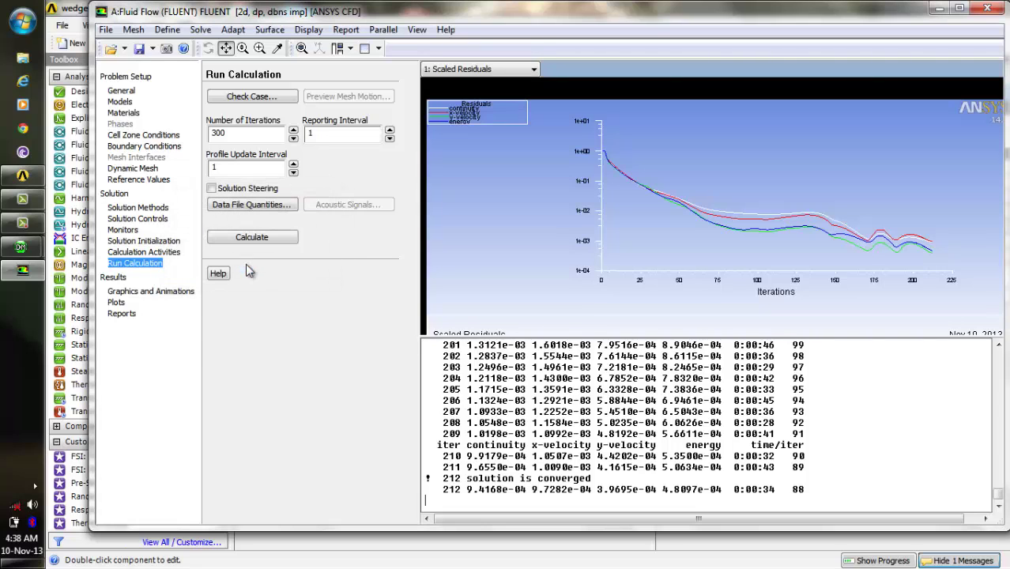
Step: Display filled contours of static pressure for the wedge flow domain
{"action": "left_click", "coordinate": [185, 291]}
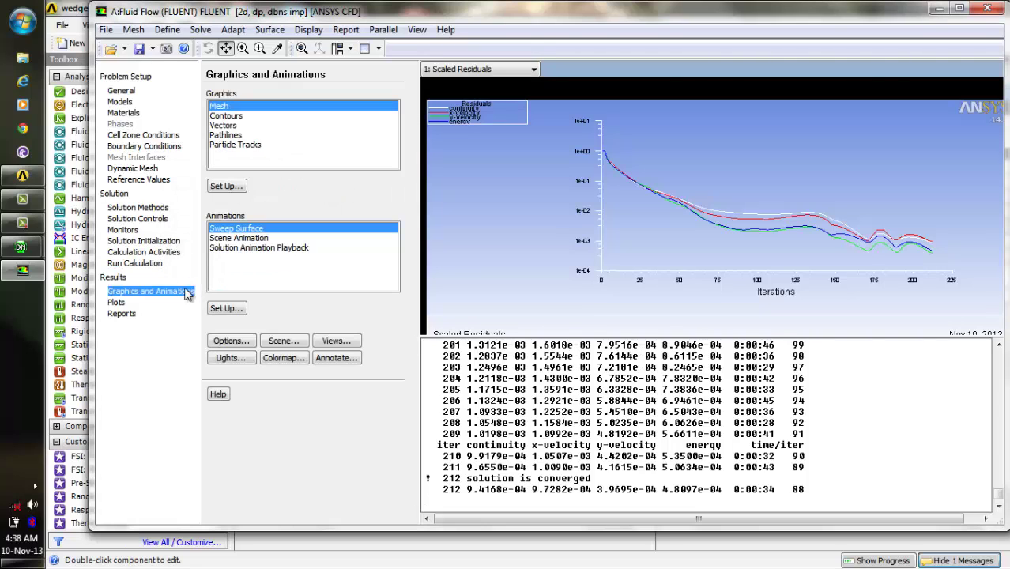
{"action": "left_click", "coordinate": [233, 116]}
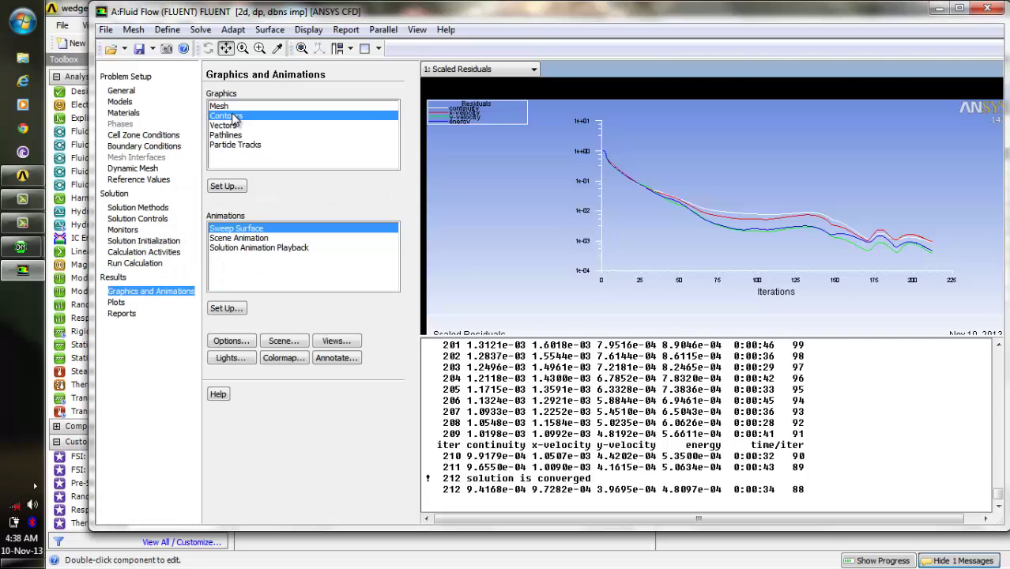
{"action": "left_click", "coordinate": [227, 186]}
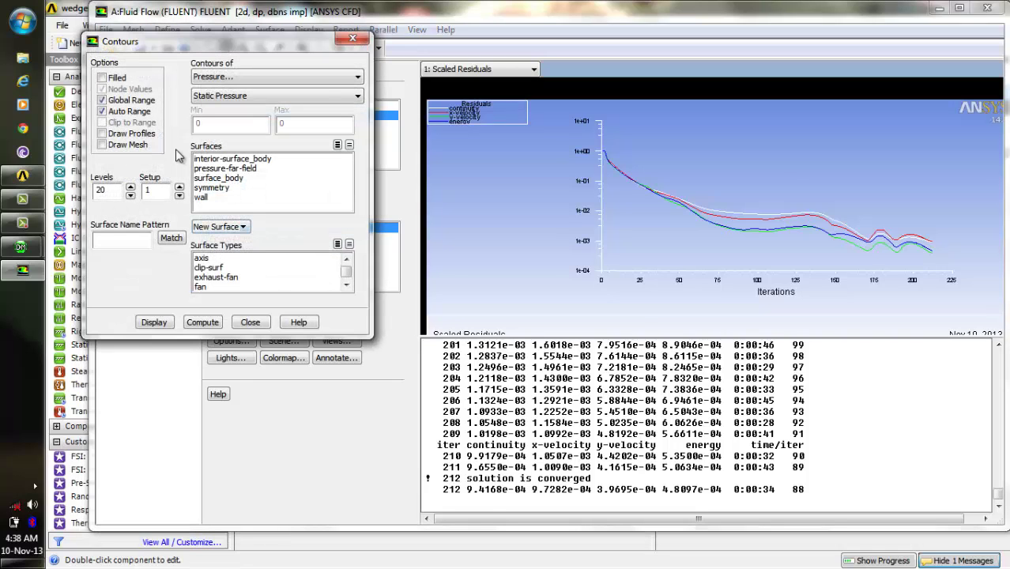
{"action": "left_click", "coordinate": [102, 78]}
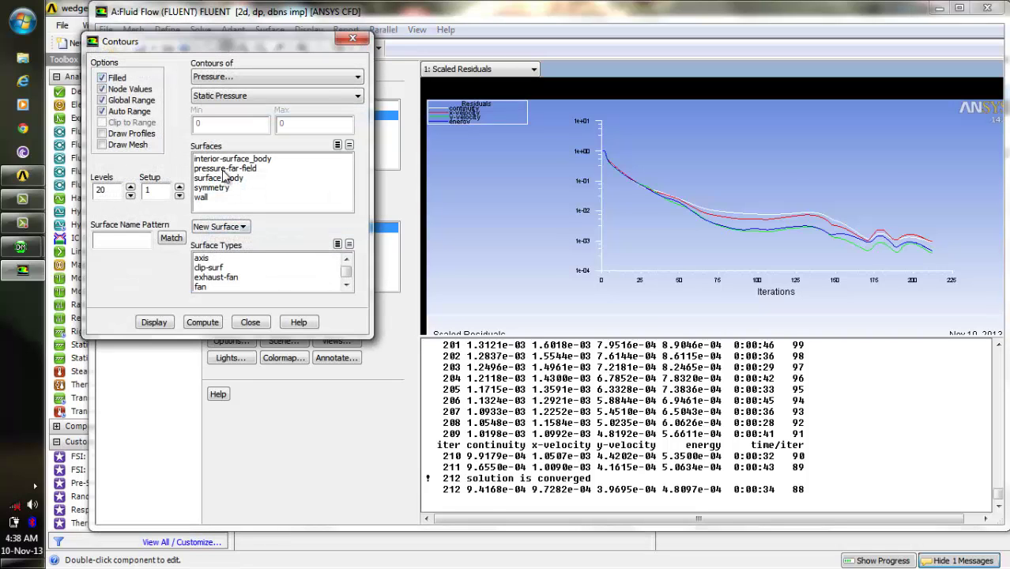
{"action": "left_click", "coordinate": [155, 323]}
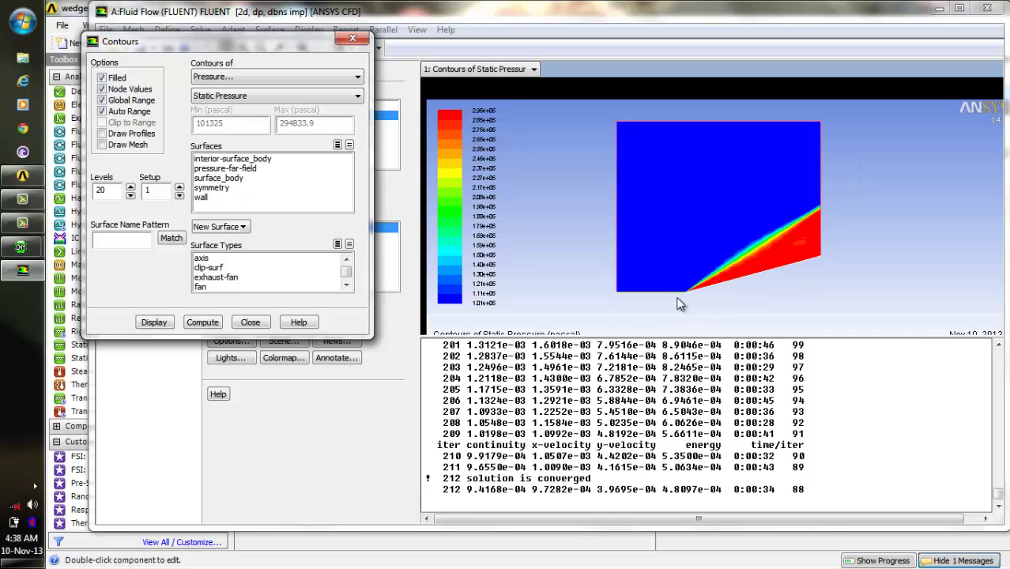
Step: Display filled contours of total pressure for the wedge flow domain
{"action": "left_click", "coordinate": [348, 96]}
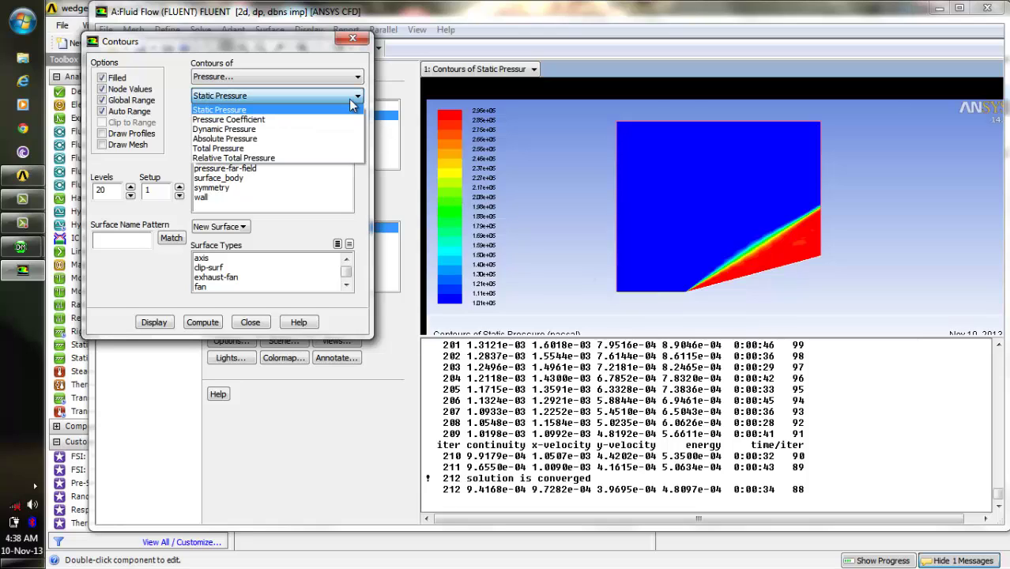
{"action": "left_click", "coordinate": [349, 150]}
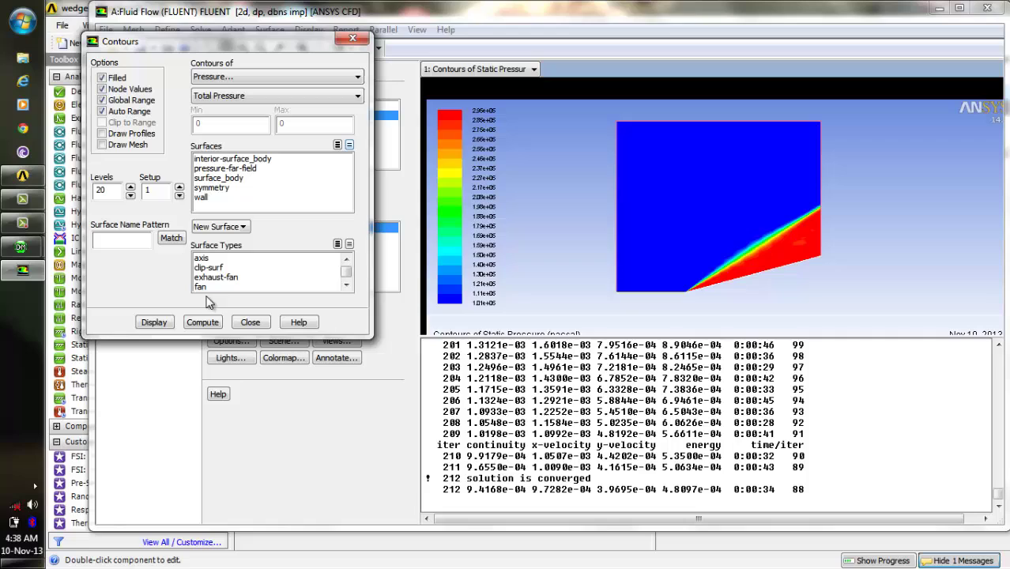
{"action": "left_click", "coordinate": [171, 324]}
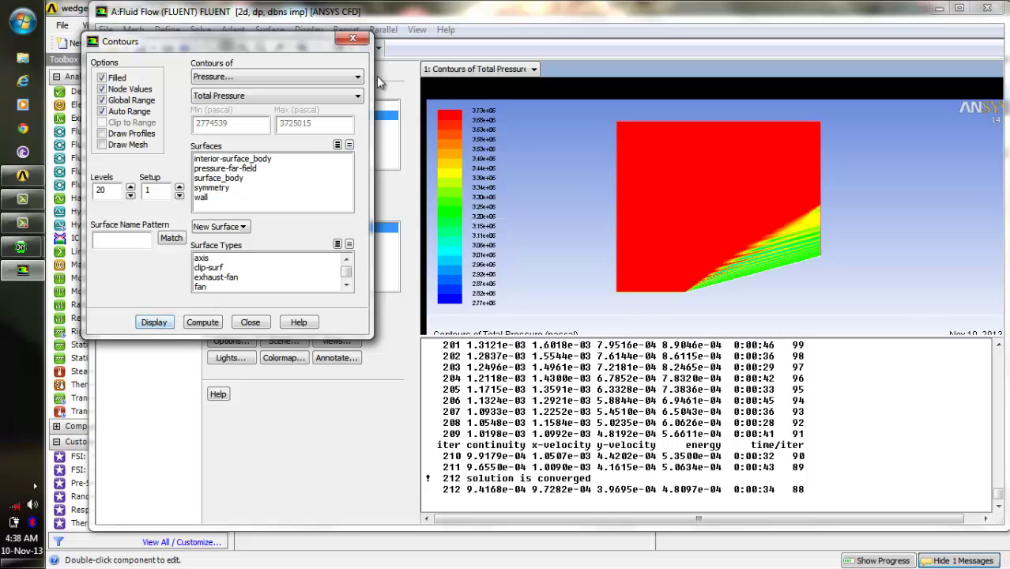
Step: Display filled contours of static temperature for the wedge flow domain
{"action": "left_click", "coordinate": [345, 79]}
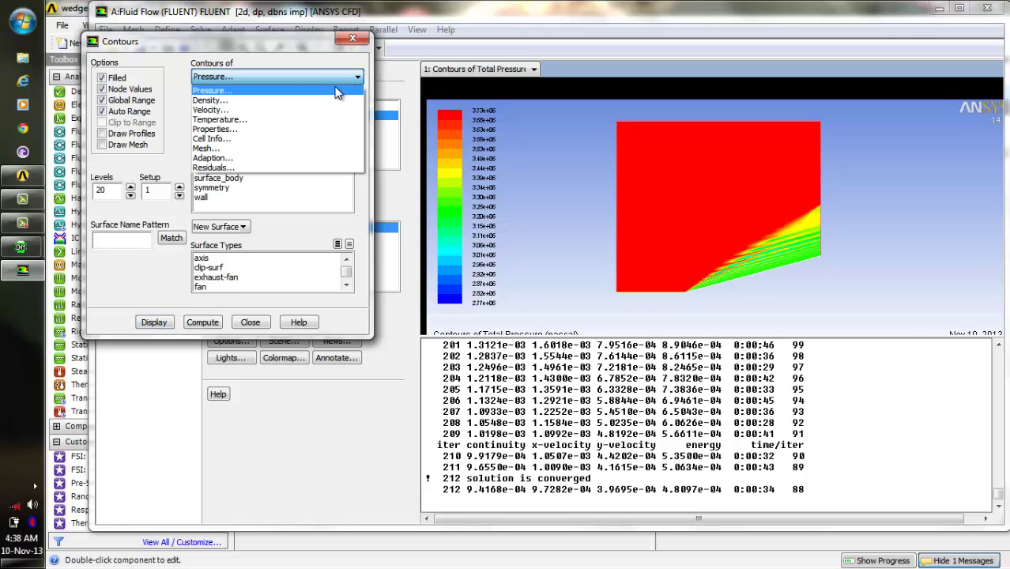
{"action": "left_click", "coordinate": [326, 120]}
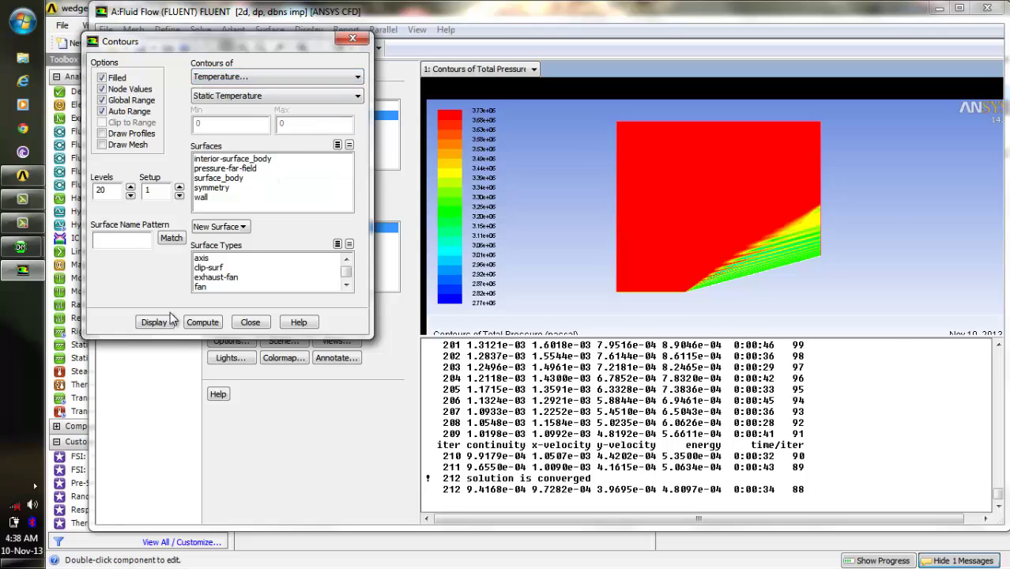
{"action": "left_click", "coordinate": [155, 323]}
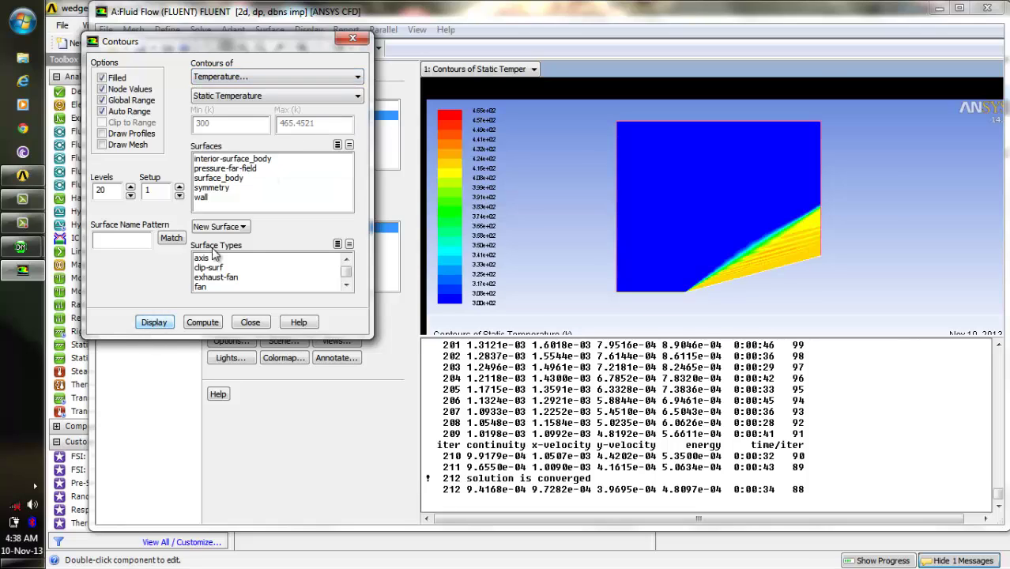
Step: Display filled contours of velocity magnitude for the wedge flow domain and close the contour settings
{"action": "left_click", "coordinate": [354, 95]}
{"action": "left_click", "coordinate": [357, 78]}
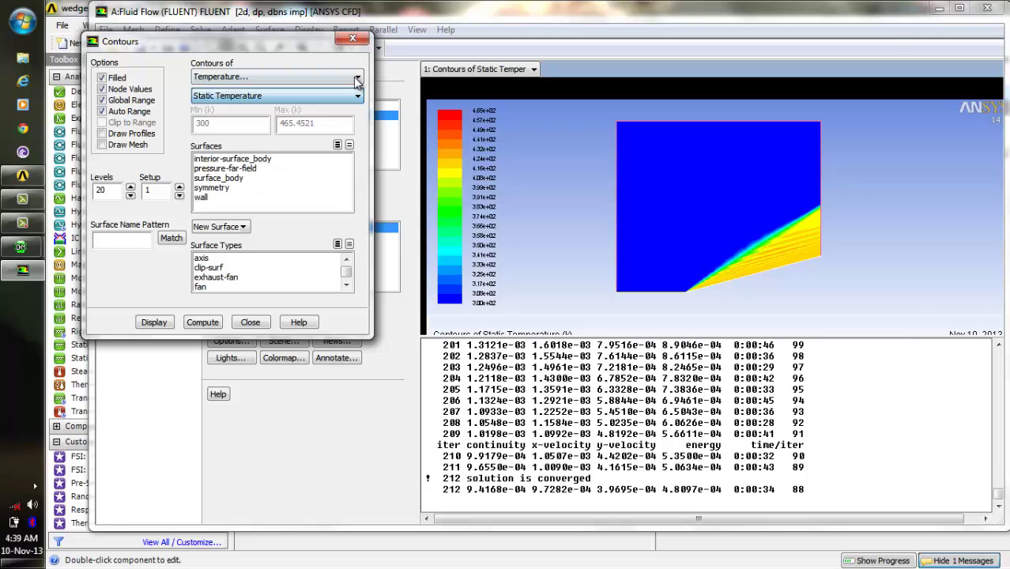
{"action": "left_click", "coordinate": [357, 76]}
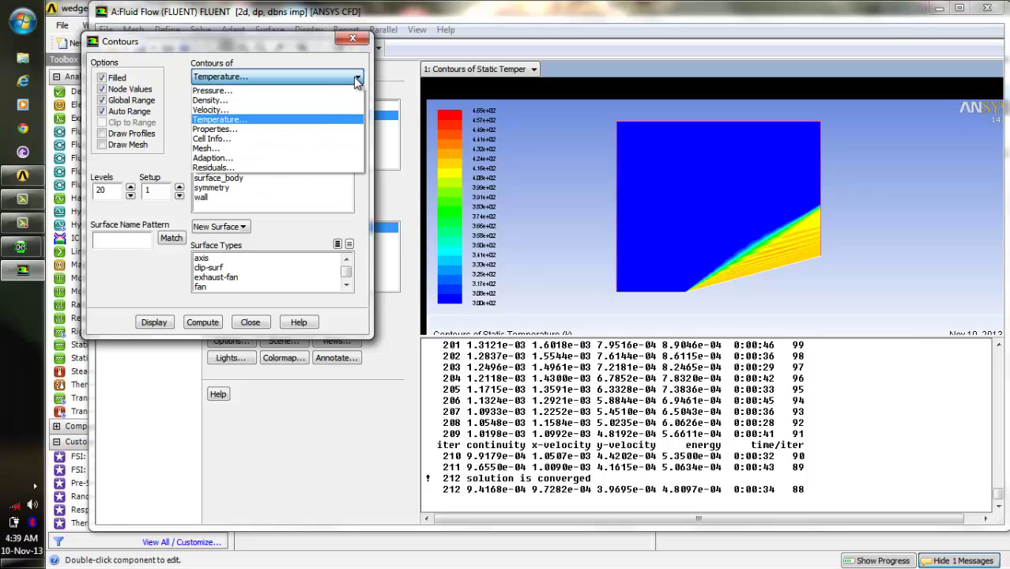
{"action": "left_click", "coordinate": [329, 110]}
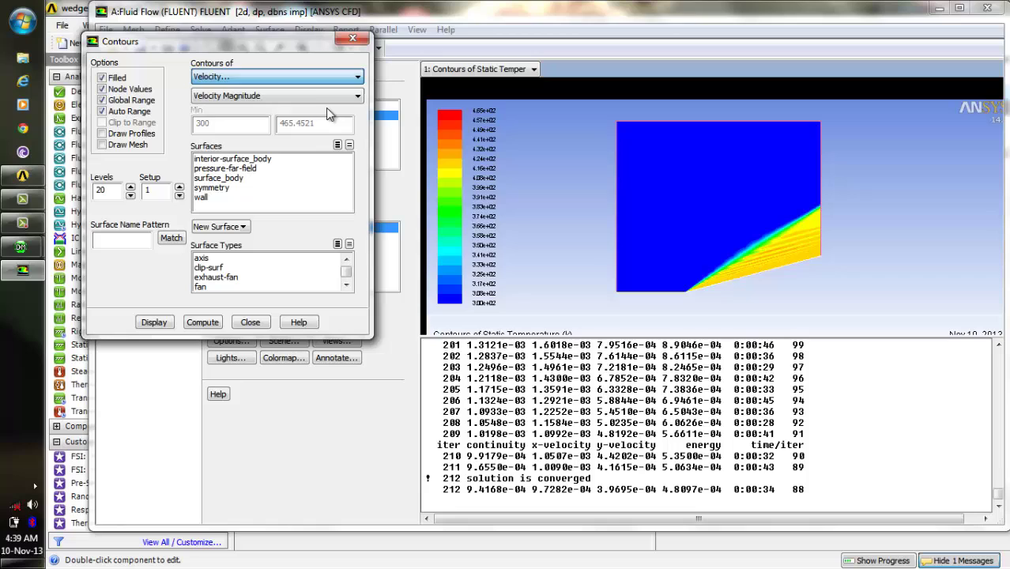
{"action": "left_click", "coordinate": [155, 322]}
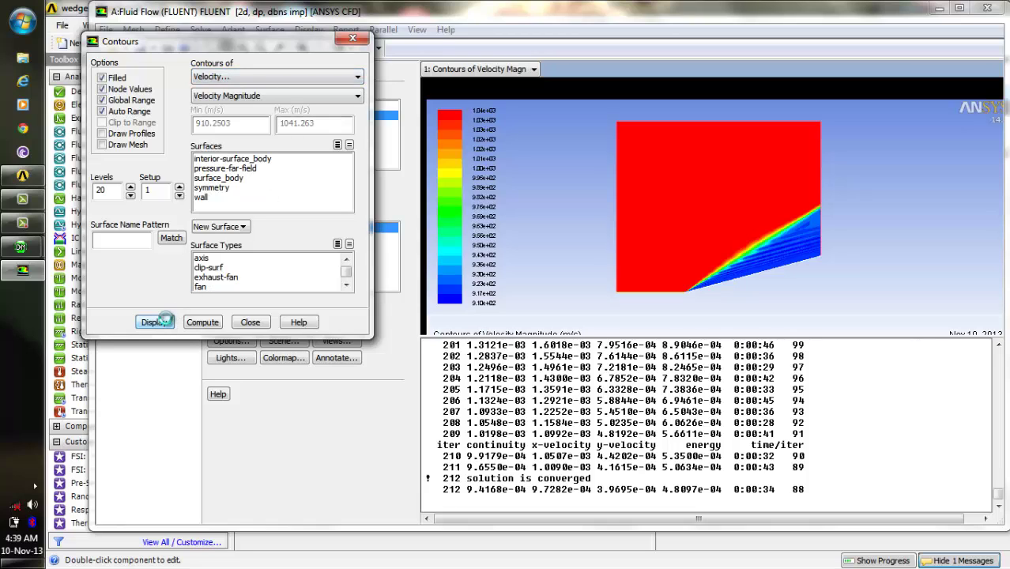
{"action": "left_click", "coordinate": [352, 38]}
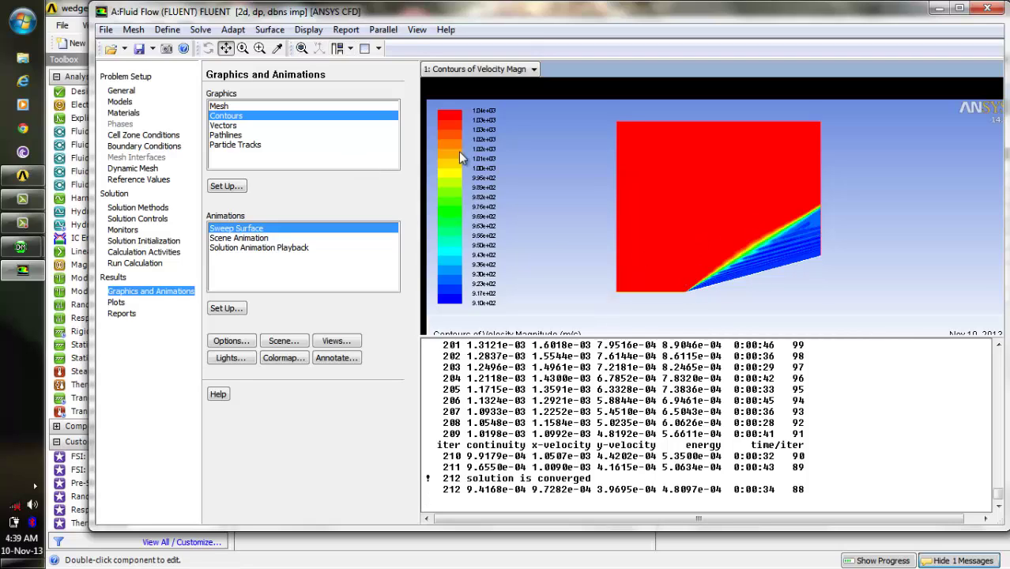
Step: Adapt the mesh with Gradient Adaption based on static pressure curvature, accept changing the mesh, apply the settings and close the dialog
{"action": "left_click", "coordinate": [233, 30]}
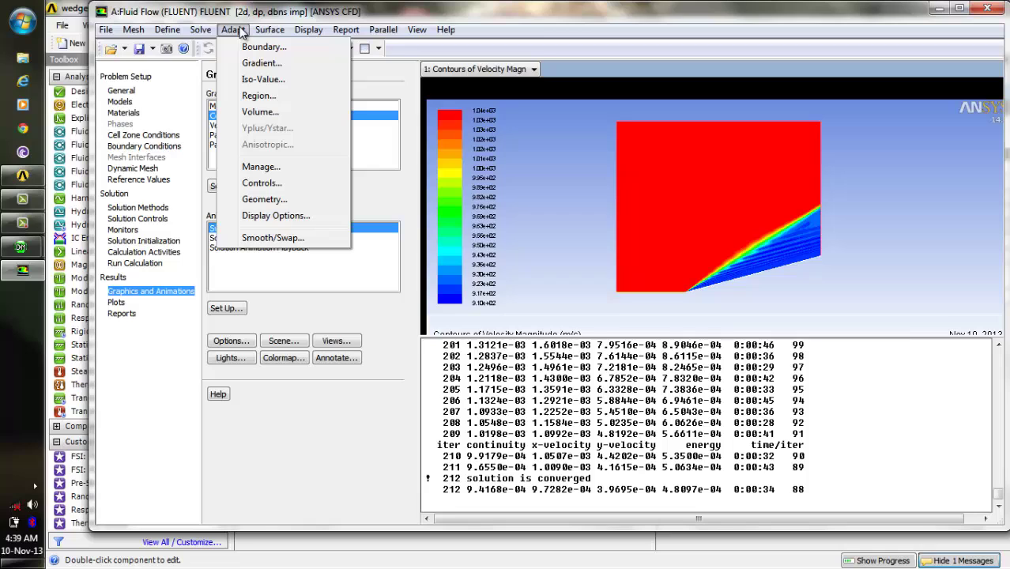
{"action": "left_click", "coordinate": [252, 66]}
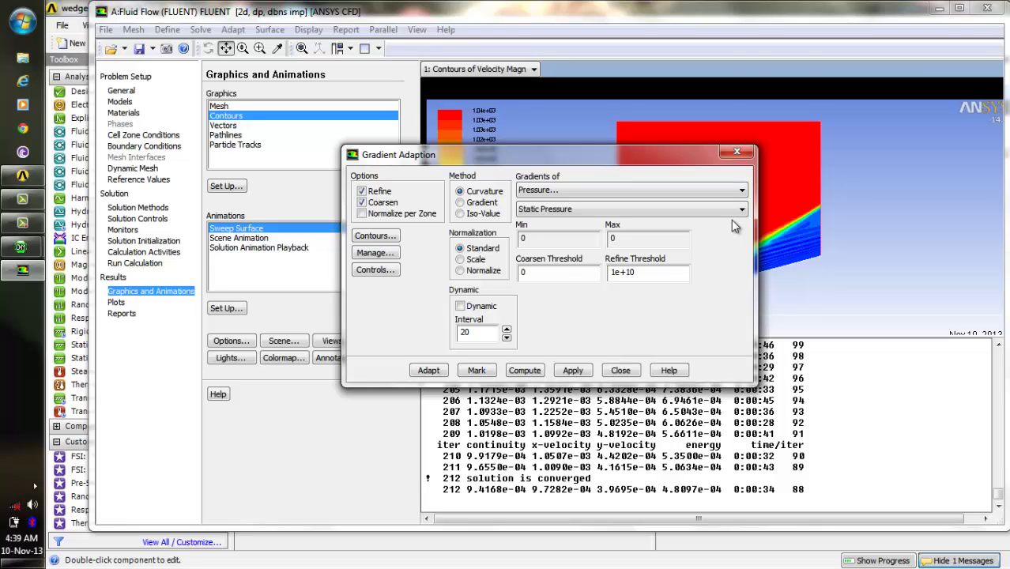
{"action": "left_click", "coordinate": [428, 370]}
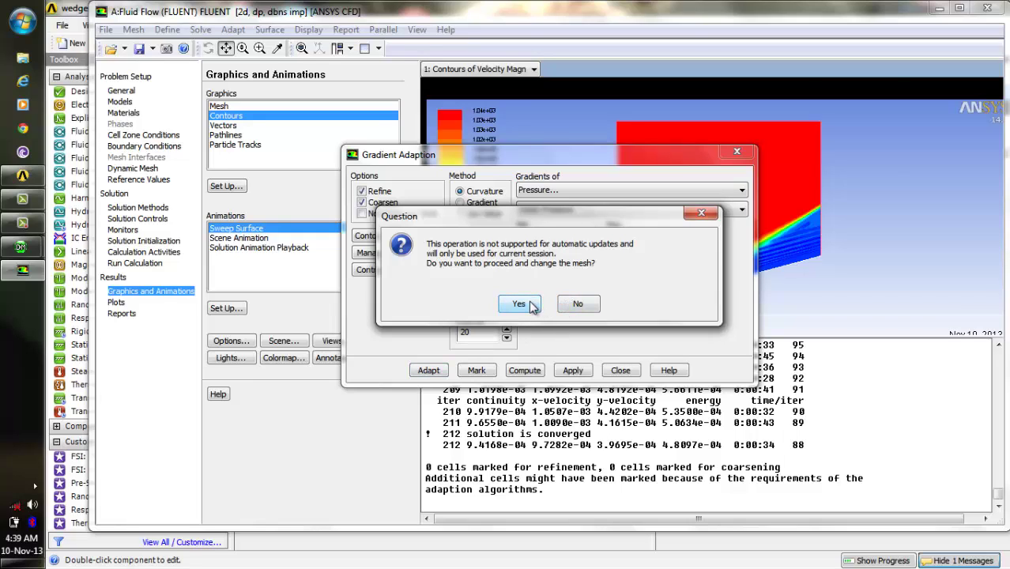
{"action": "left_click", "coordinate": [519, 304]}
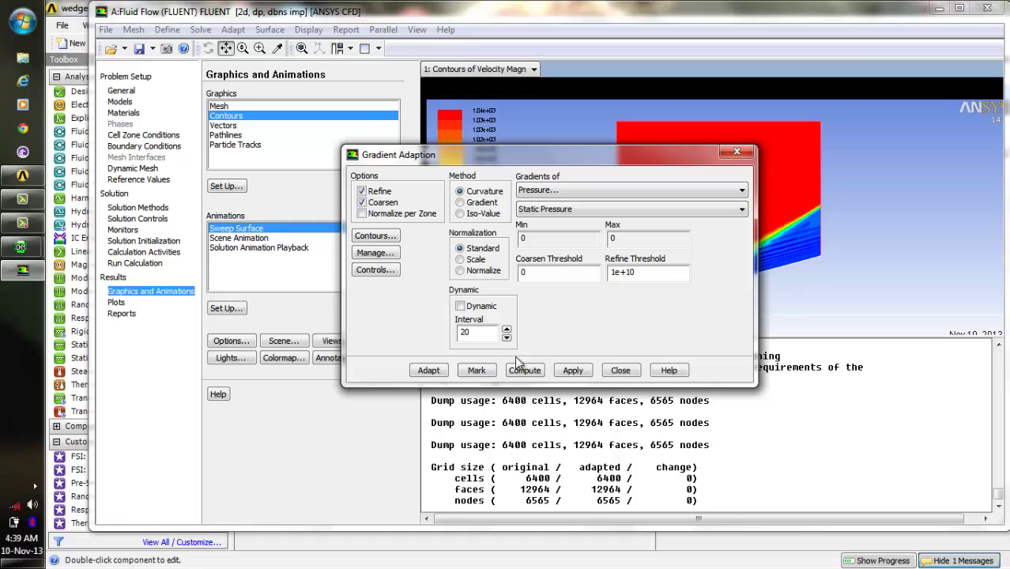
{"action": "left_click", "coordinate": [575, 371]}
{"action": "left_click", "coordinate": [615, 371]}
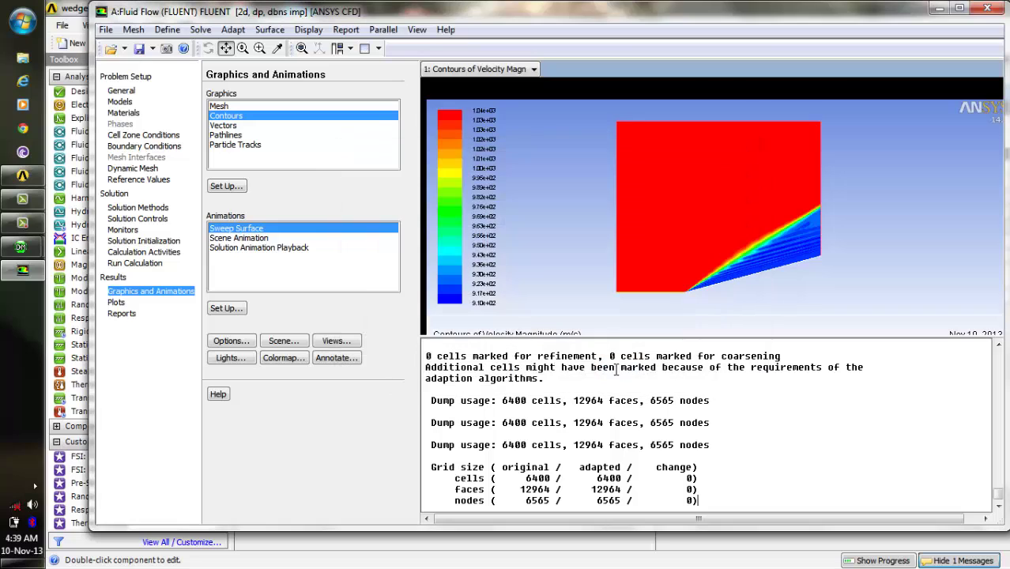
Step: Reinitialize the solution after the adaption using Standard Initialization computed from the pressure-far-field zone
{"action": "left_click", "coordinate": [164, 241]}
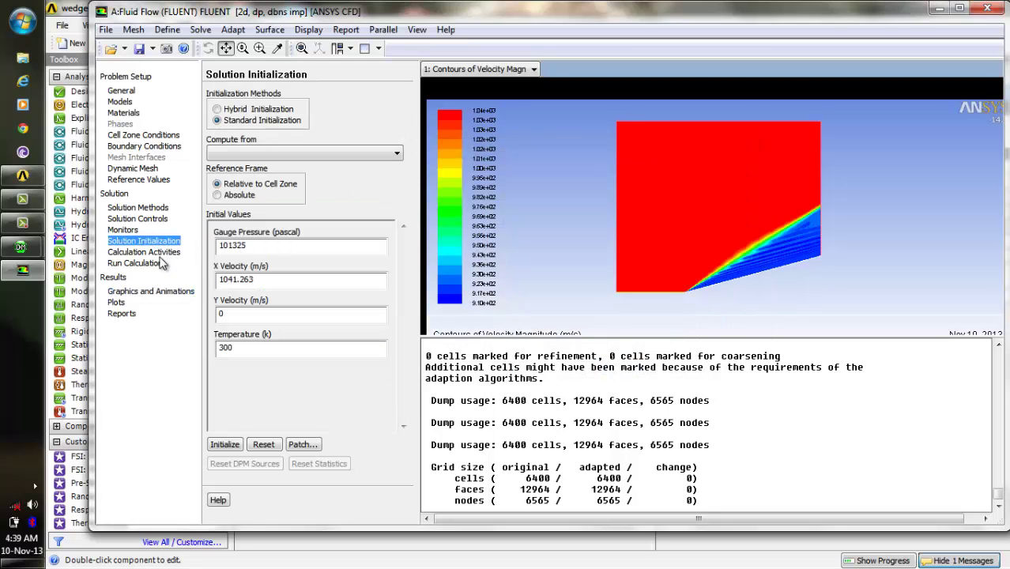
{"action": "left_click", "coordinate": [155, 263]}
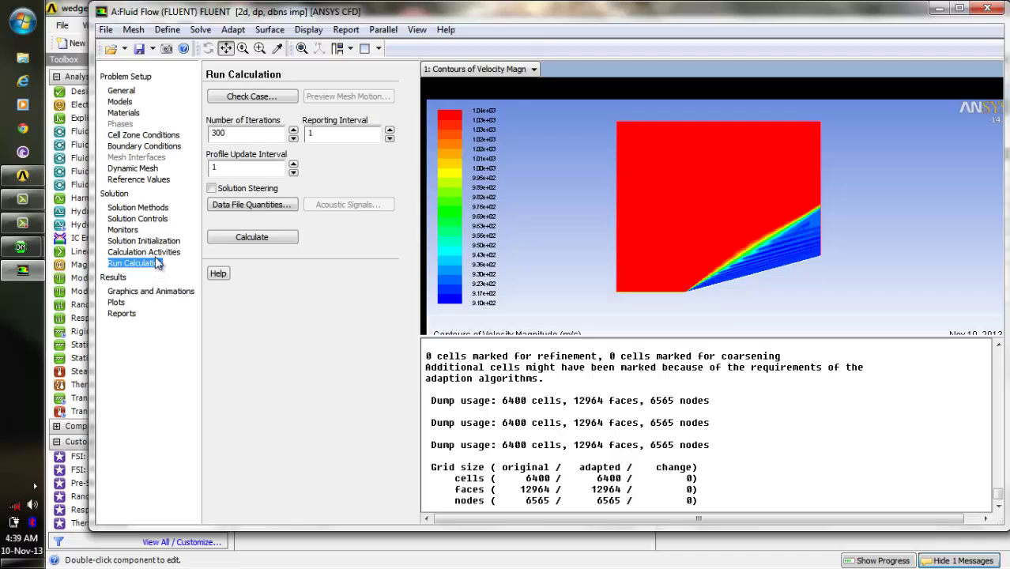
{"action": "left_click", "coordinate": [154, 241]}
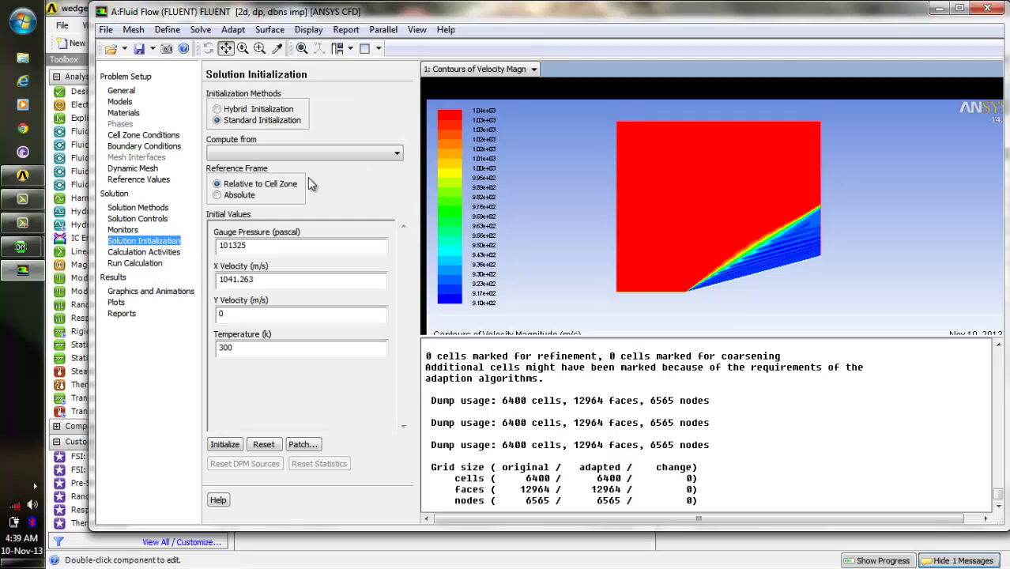
{"action": "left_click", "coordinate": [397, 154]}
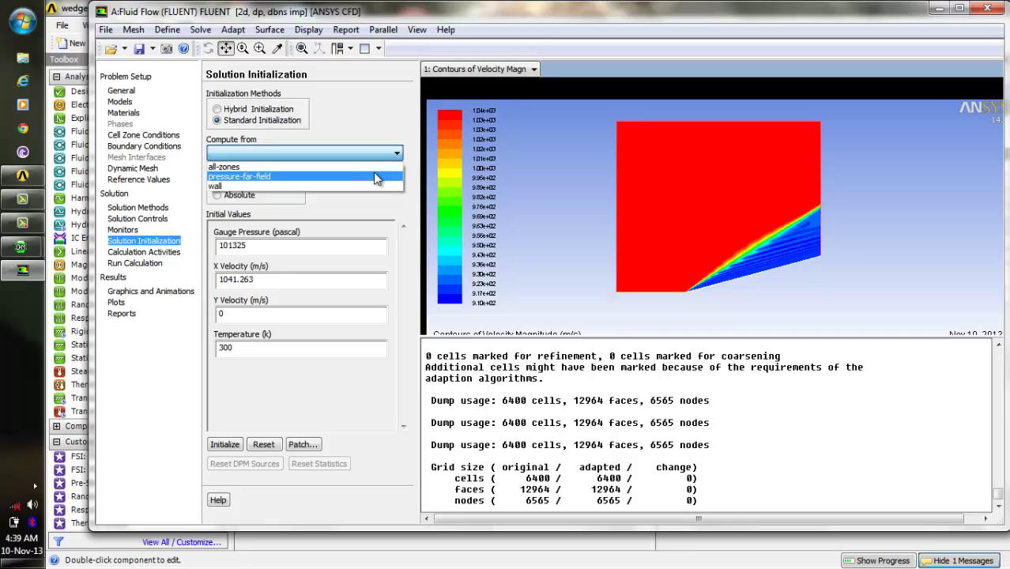
{"action": "left_click", "coordinate": [374, 176]}
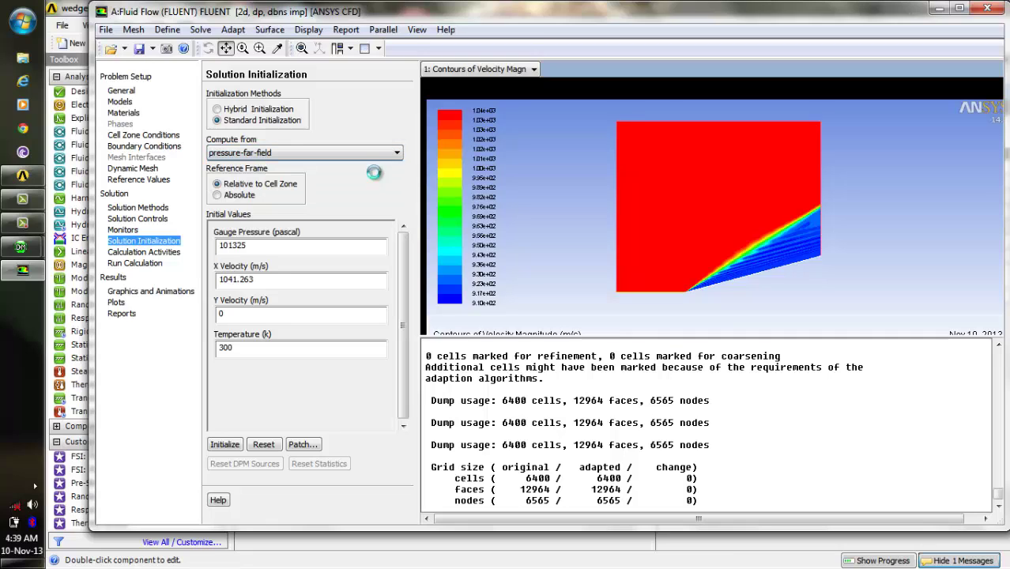
{"action": "left_click", "coordinate": [225, 444]}
{"action": "left_click", "coordinate": [201, 472]}
Step: Rerun the calculation with 300 iterations and acknowledge its completion
{"action": "left_click", "coordinate": [161, 264]}
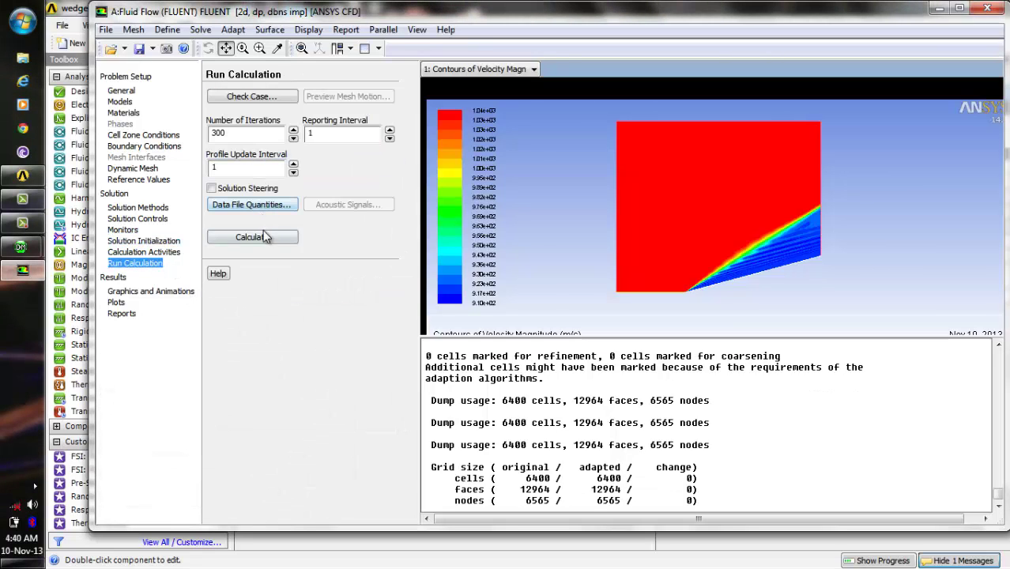
{"action": "left_click", "coordinate": [263, 237]}
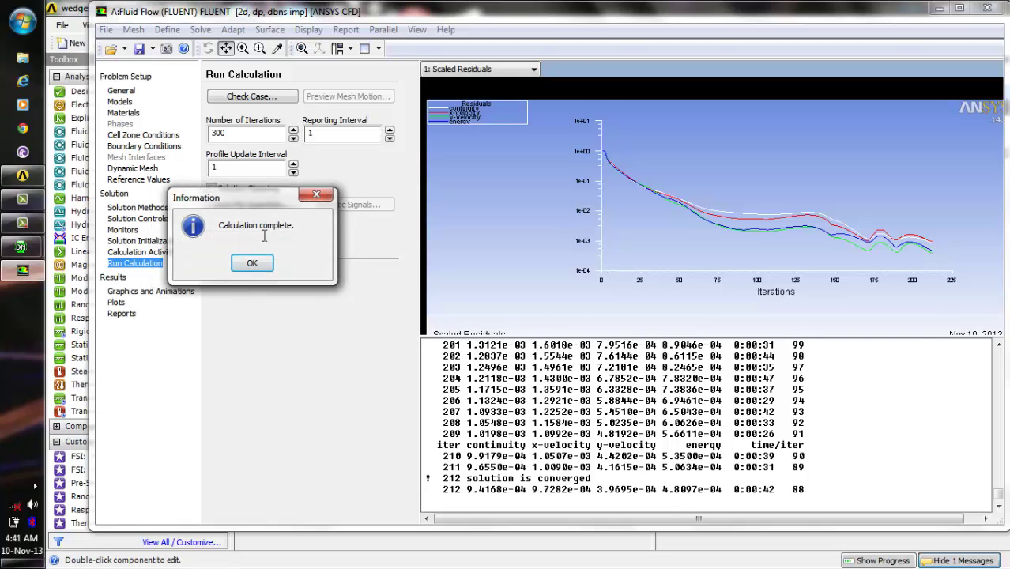
{"action": "left_click", "coordinate": [257, 262]}
Step: Display the velocity magnitude contours of the recalculated solution and examine the oblique shock above the wedge surface
{"action": "left_click", "coordinate": [184, 294]}
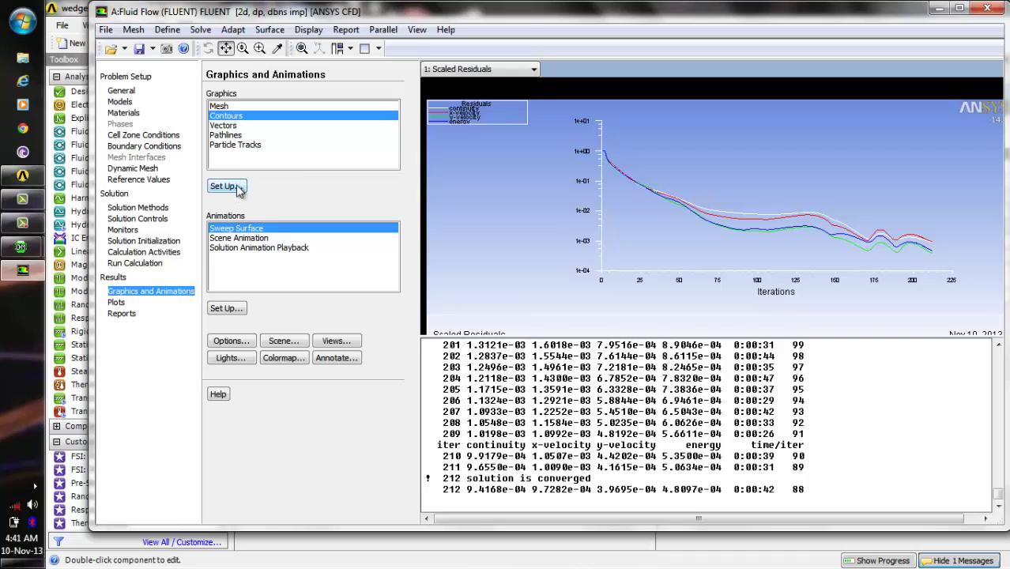
{"action": "left_click", "coordinate": [230, 186]}
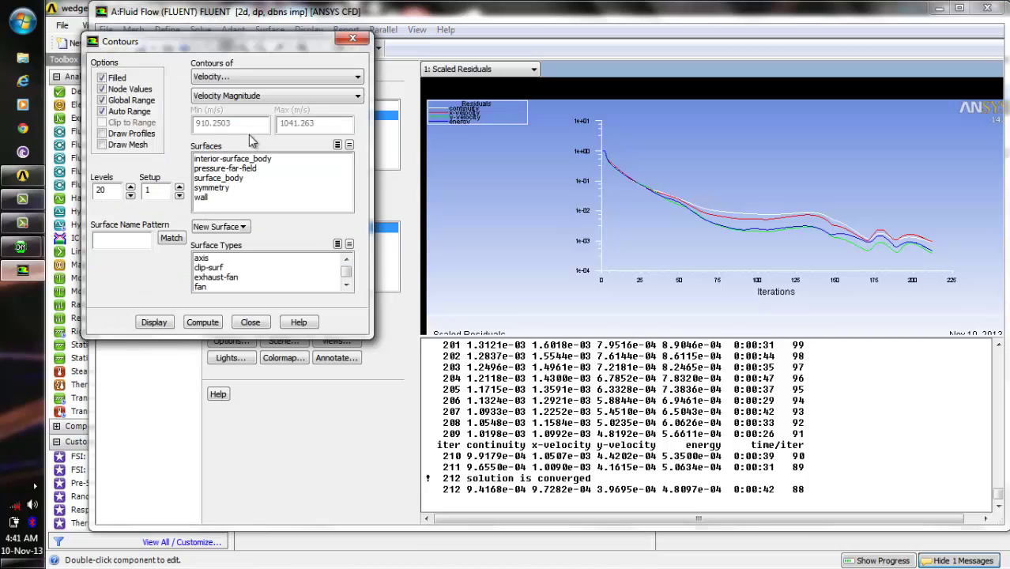
{"action": "left_click", "coordinate": [165, 324]}
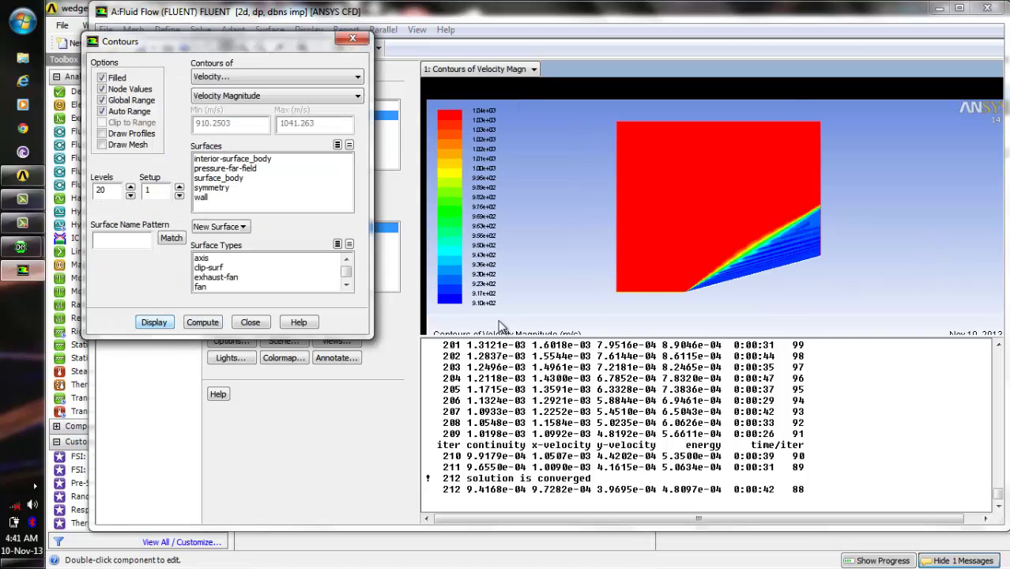
{"action": "left_click_drag", "start_coordinate": [274, 51], "coordinate": [450, 185]}
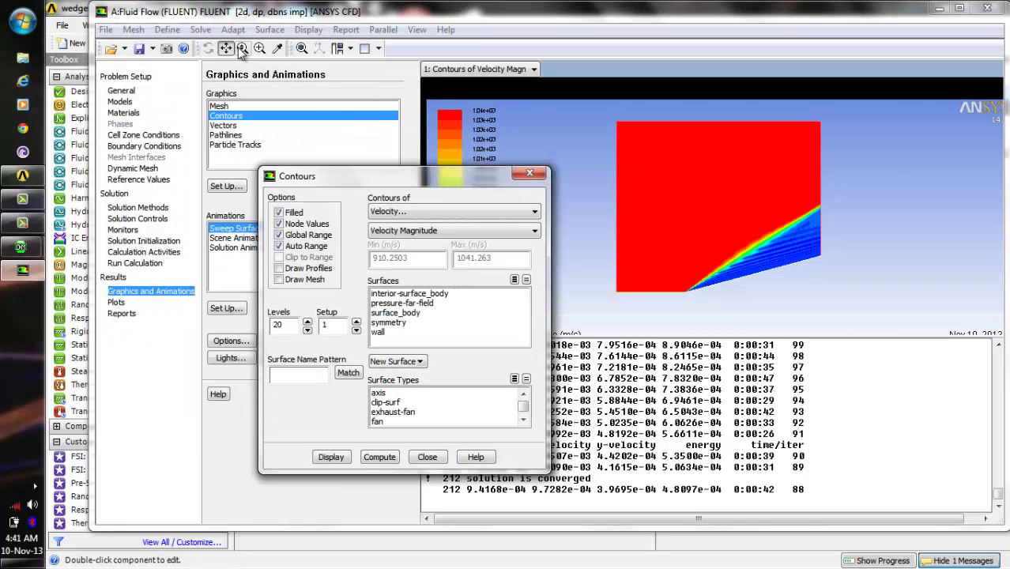
{"action": "left_click", "coordinate": [261, 49]}
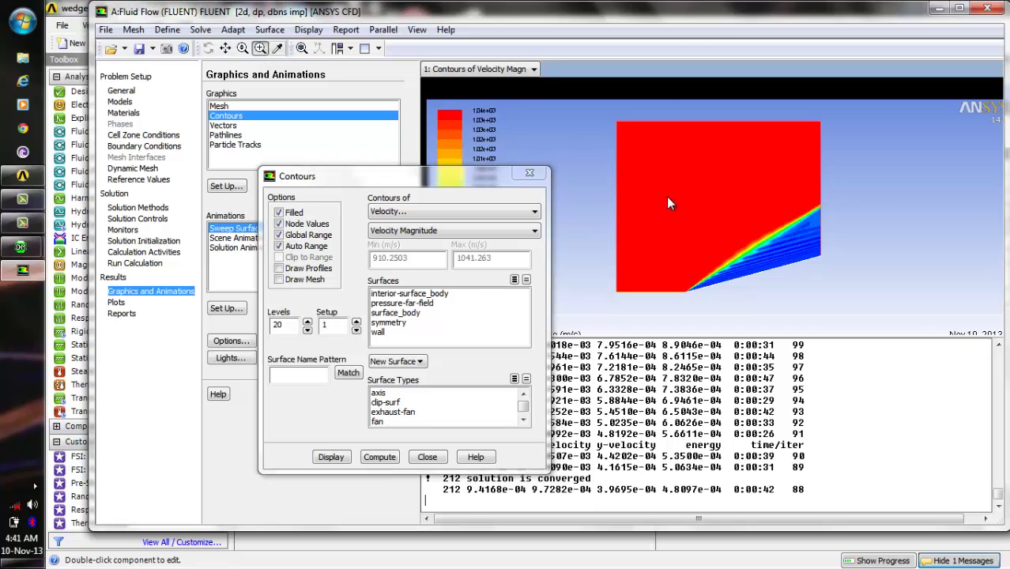
{"action": "left_click_drag", "start_coordinate": [715, 218], "coordinate": [796, 248]}
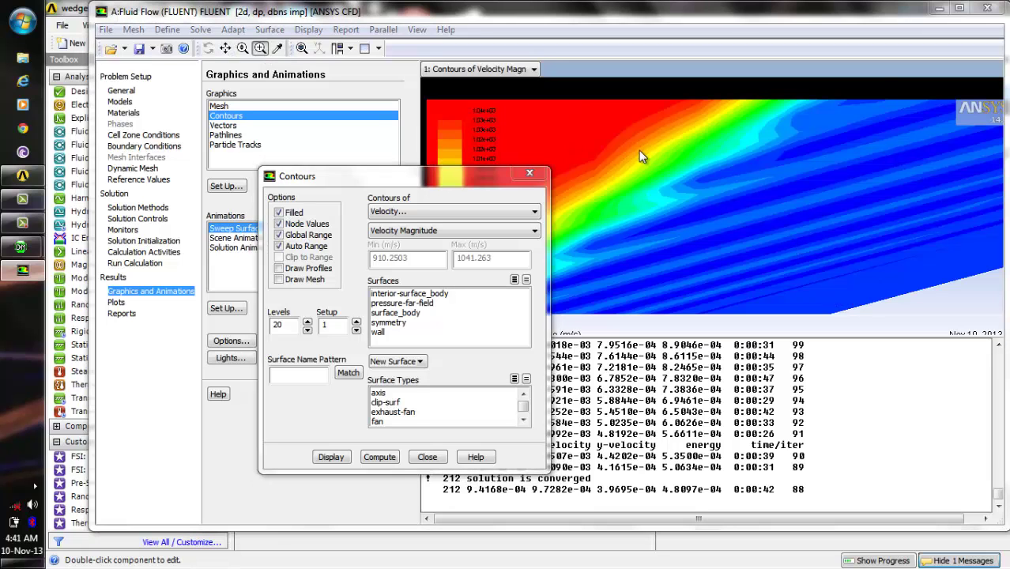
{"action": "mouse_move", "coordinate": [638, 150]}
{"action": "left_mouse_down"}
{"action": "mouse_move", "coordinate": [706, 174]}
{"action": "mouse_move", "coordinate": [641, 148]}
{"action": "left_mouse_up"}
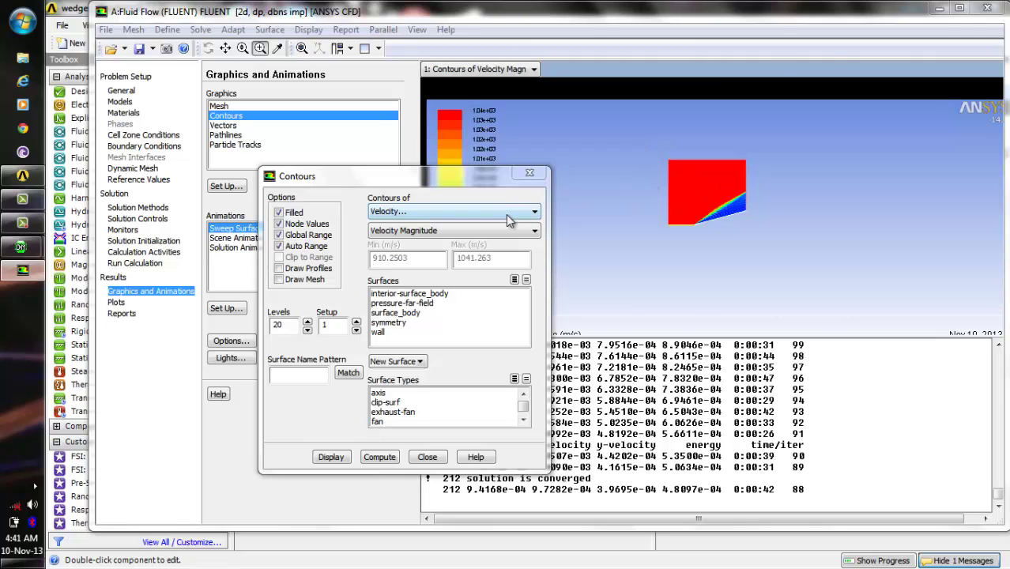
Step: Display the static pressure contours of the recalculated solution and examine the oblique shock region up close
{"action": "left_click", "coordinate": [531, 211]}
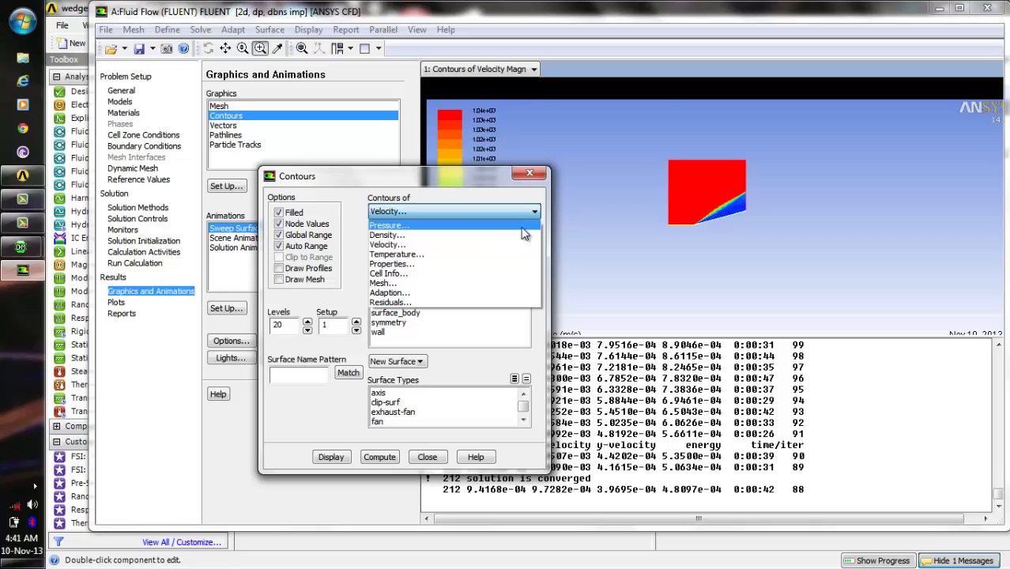
{"action": "left_click", "coordinate": [521, 226]}
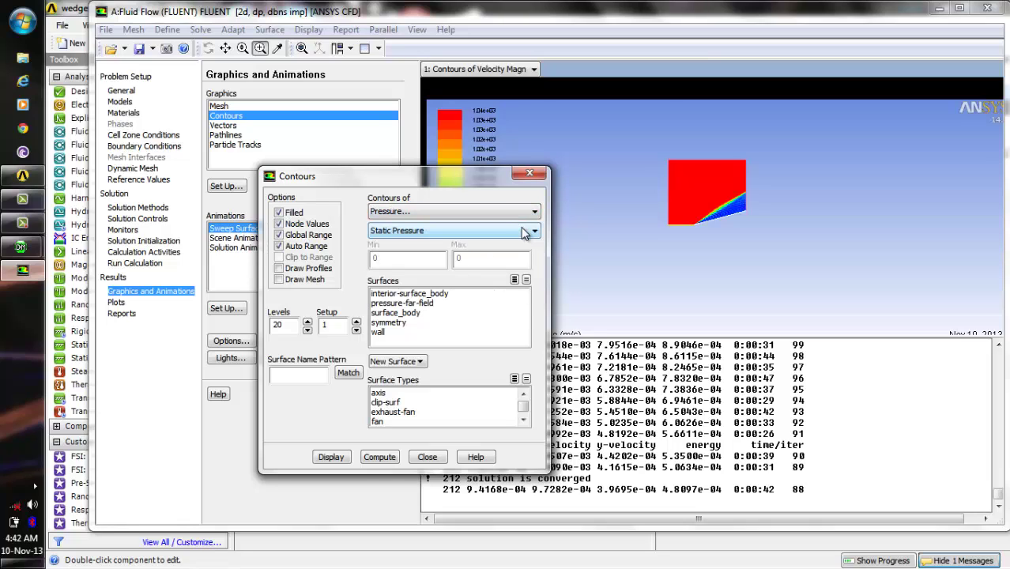
{"action": "left_click", "coordinate": [335, 459]}
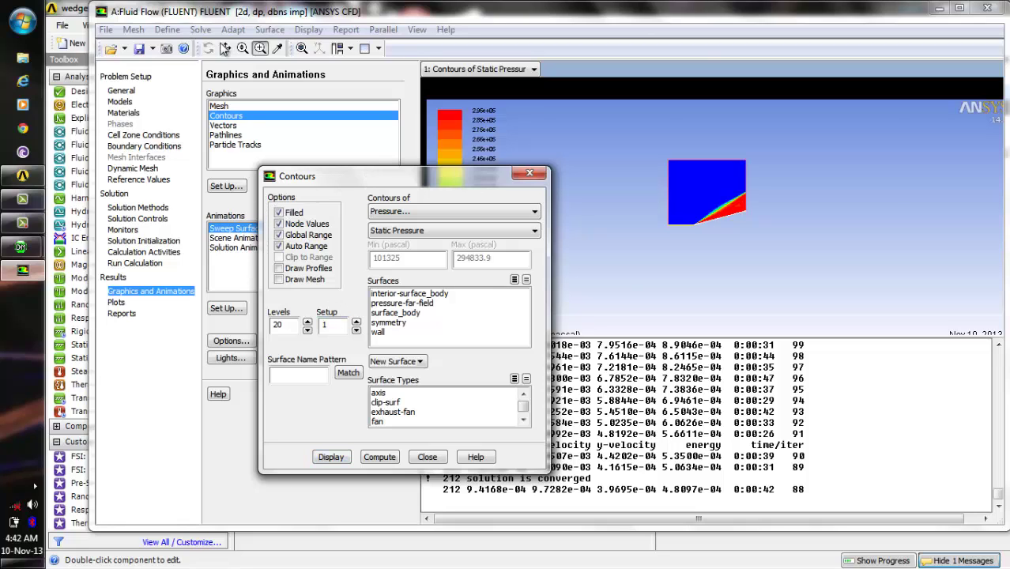
{"action": "left_click", "coordinate": [260, 49]}
{"action": "left_click_drag", "start_coordinate": [689, 179], "coordinate": [729, 193]}
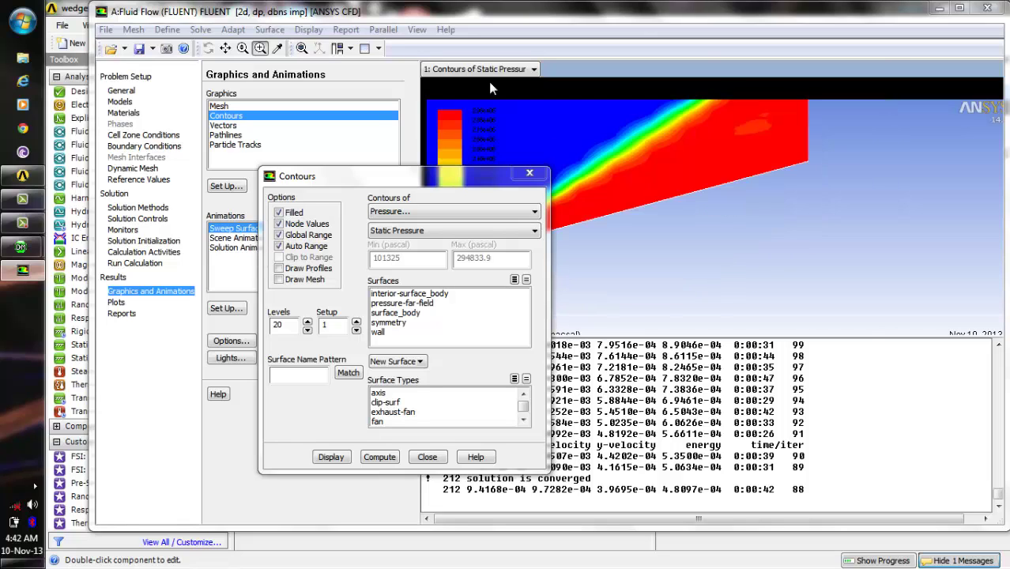
{"action": "left_click", "coordinate": [226, 48]}
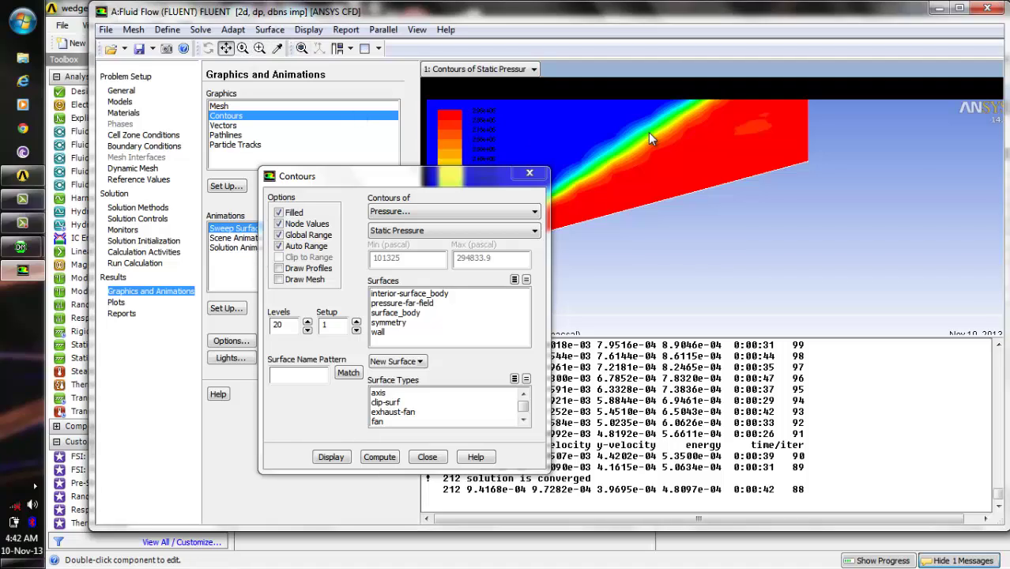
Step: Examine how the static pressure bands change across the oblique shock, from the wedge corner along the shock layer at close range
{"action": "left_click_drag", "start_coordinate": [669, 159], "coordinate": [803, 190]}
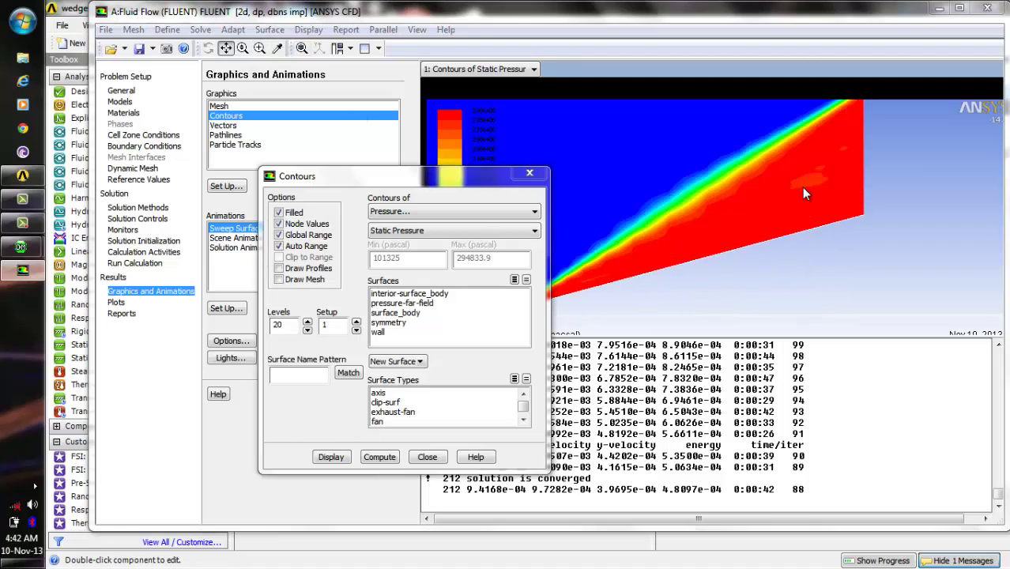
{"action": "left_click_drag", "start_coordinate": [734, 201], "coordinate": [857, 214]}
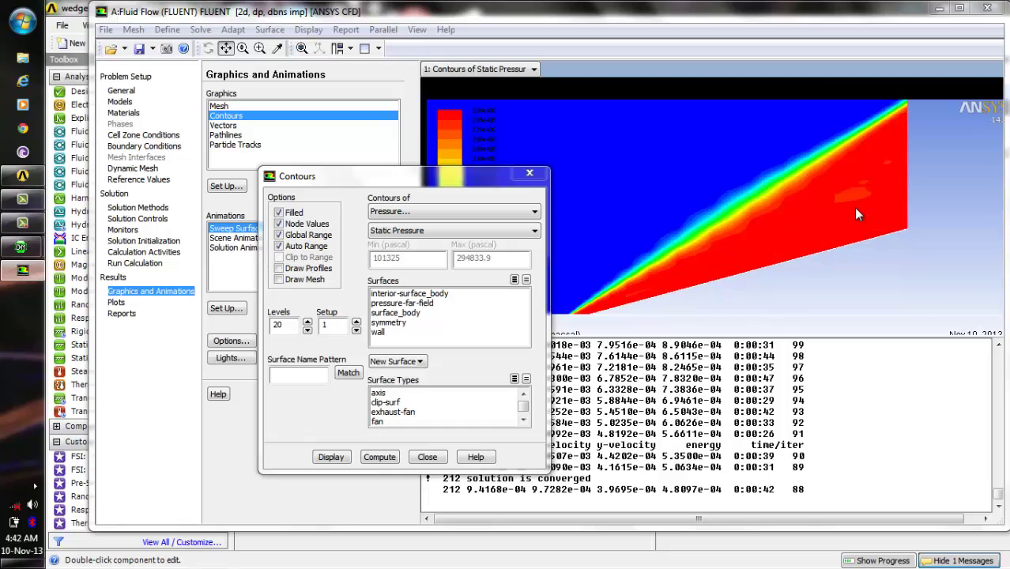
{"action": "mouse_move", "coordinate": [749, 187]}
{"action": "left_mouse_down"}
{"action": "mouse_move", "coordinate": [752, 215]}
{"action": "mouse_move", "coordinate": [739, 208]}
{"action": "mouse_move", "coordinate": [755, 186]}
{"action": "mouse_move", "coordinate": [760, 196]}
{"action": "mouse_move", "coordinate": [769, 172]}
{"action": "left_mouse_up"}
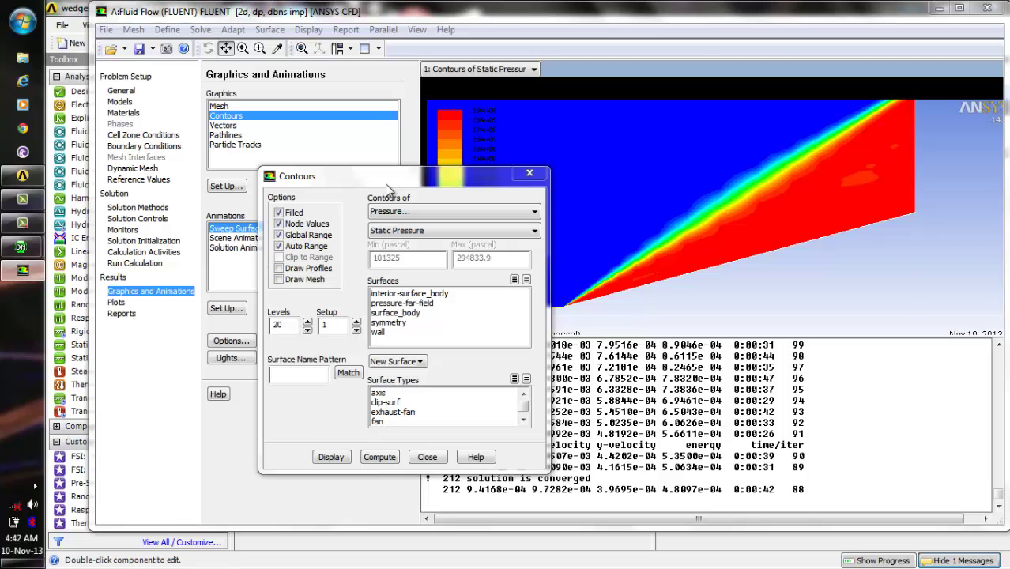
{"action": "left_click_drag", "start_coordinate": [762, 199], "coordinate": [761, 188]}
{"action": "left_click", "coordinate": [259, 49]}
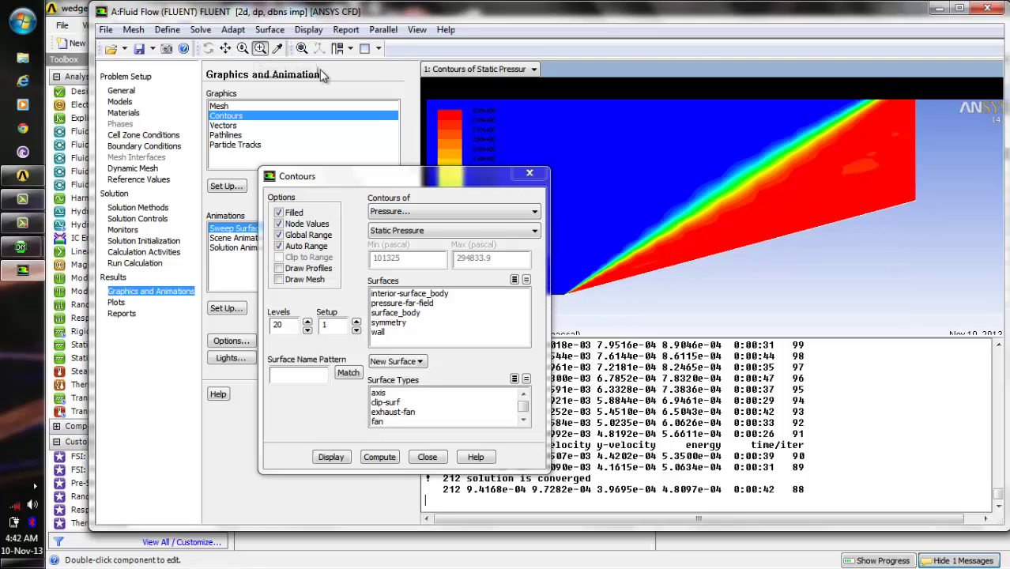
{"action": "left_click_drag", "start_coordinate": [624, 169], "coordinate": [856, 211]}
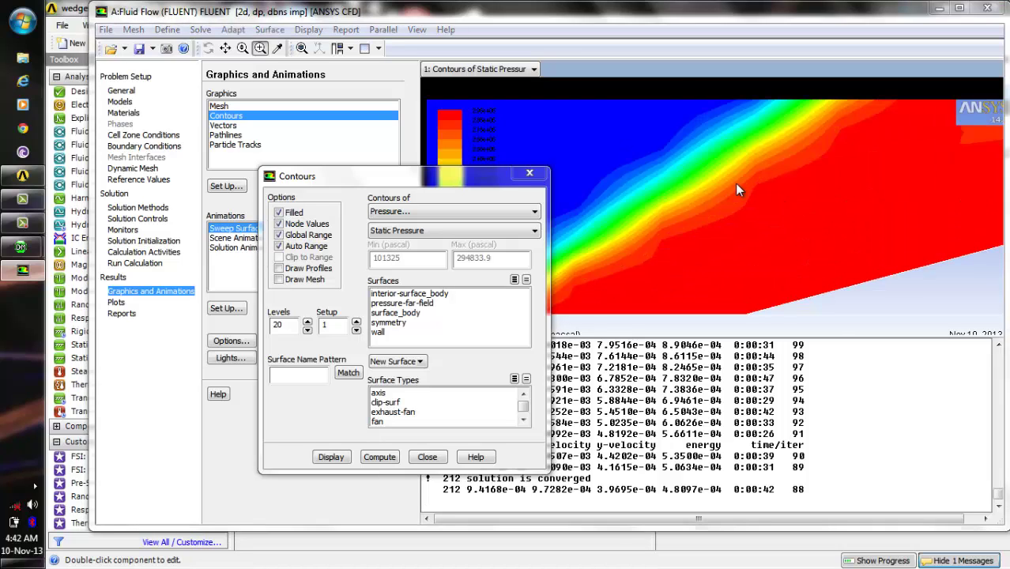
{"action": "left_click_drag", "start_coordinate": [733, 204], "coordinate": [728, 200]}
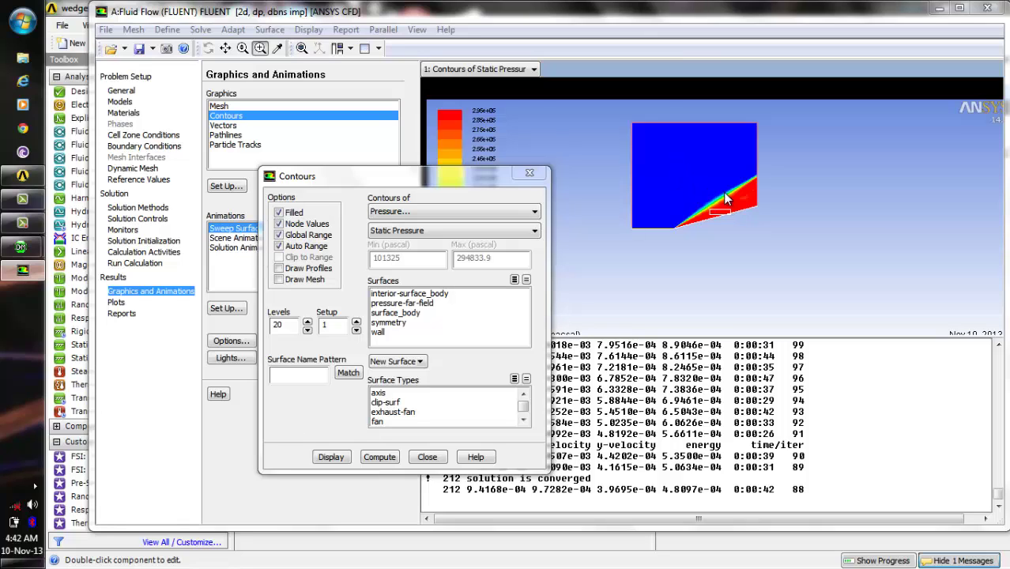
{"action": "left_click_drag", "start_coordinate": [727, 201], "coordinate": [832, 257]}
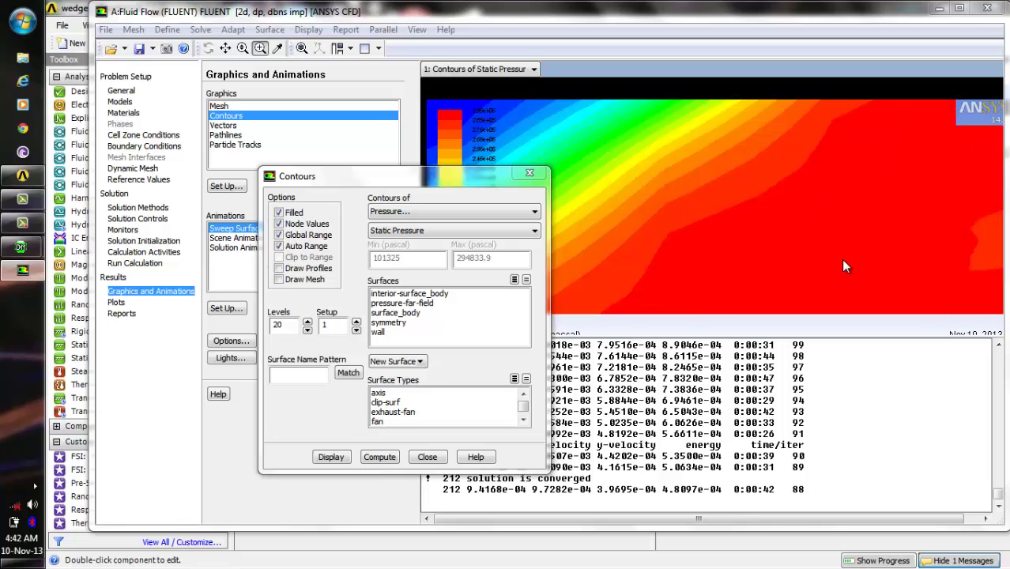
{"action": "left_click", "coordinate": [225, 48]}
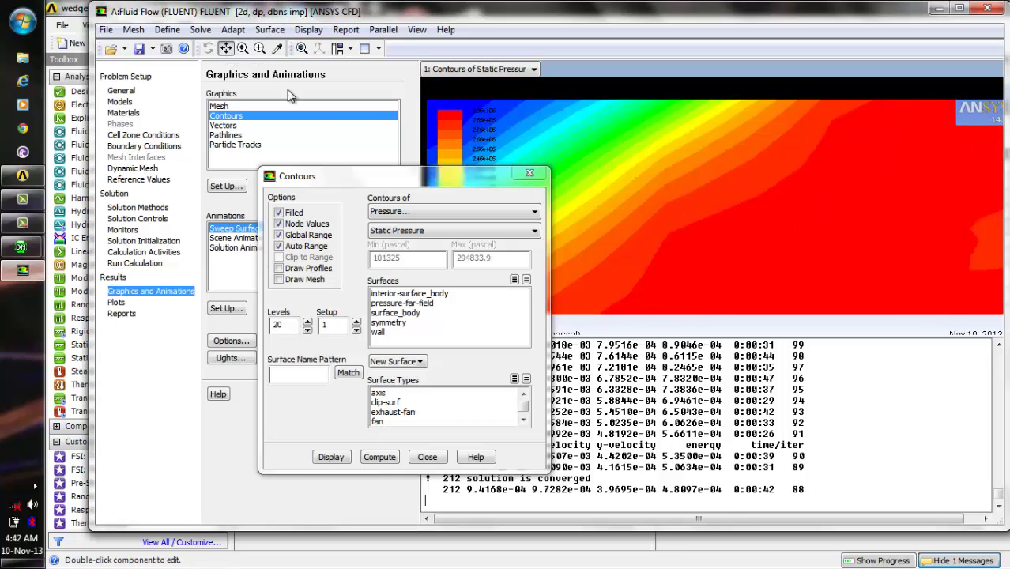
{"action": "left_click_drag", "start_coordinate": [665, 224], "coordinate": [698, 273]}
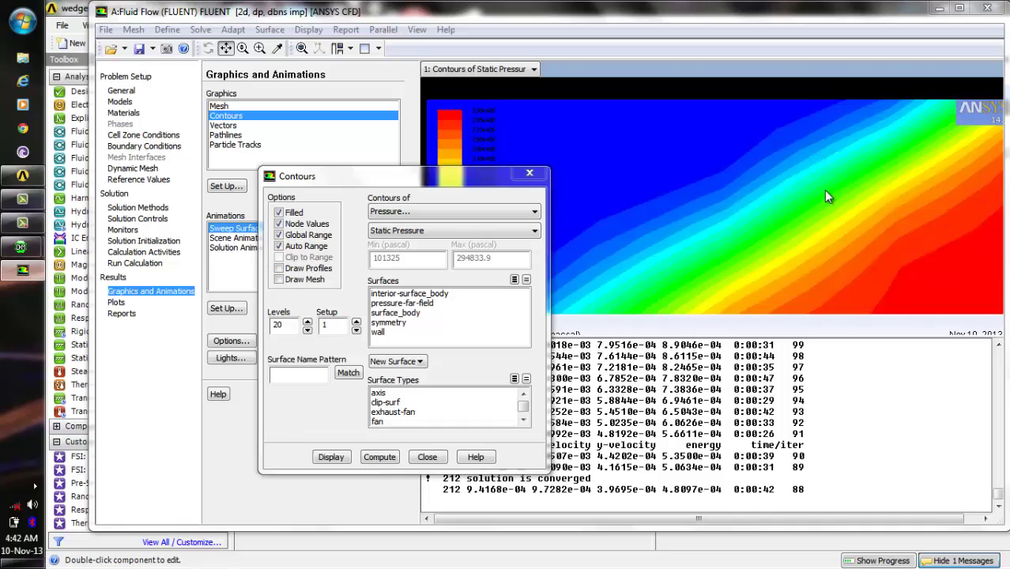
{"action": "left_click_drag", "start_coordinate": [823, 195], "coordinate": [769, 118]}
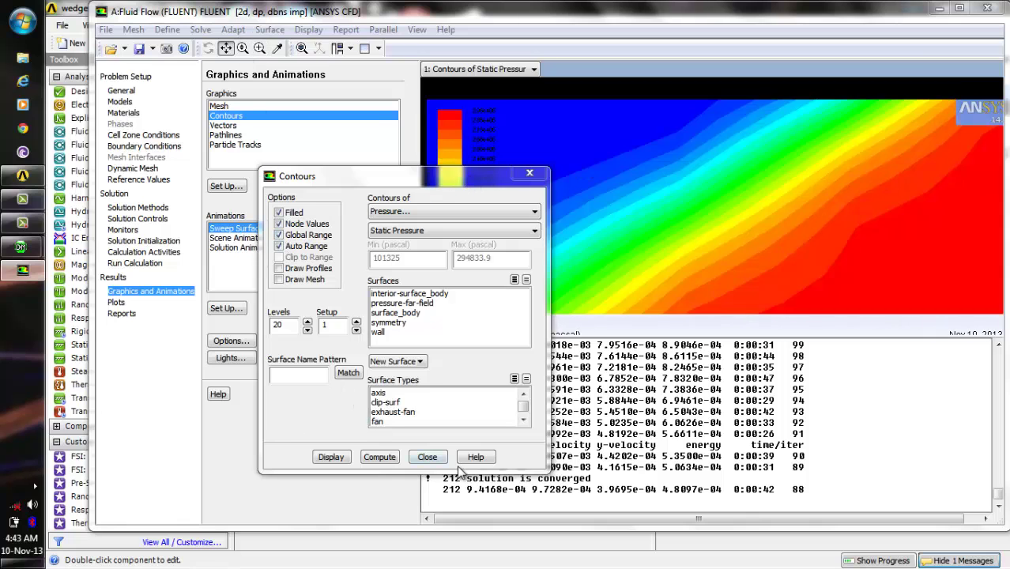
Step: Close the contour settings and fit the whole wedge domain with its static pressure contours in the graphics view
{"action": "left_click", "coordinate": [427, 457]}
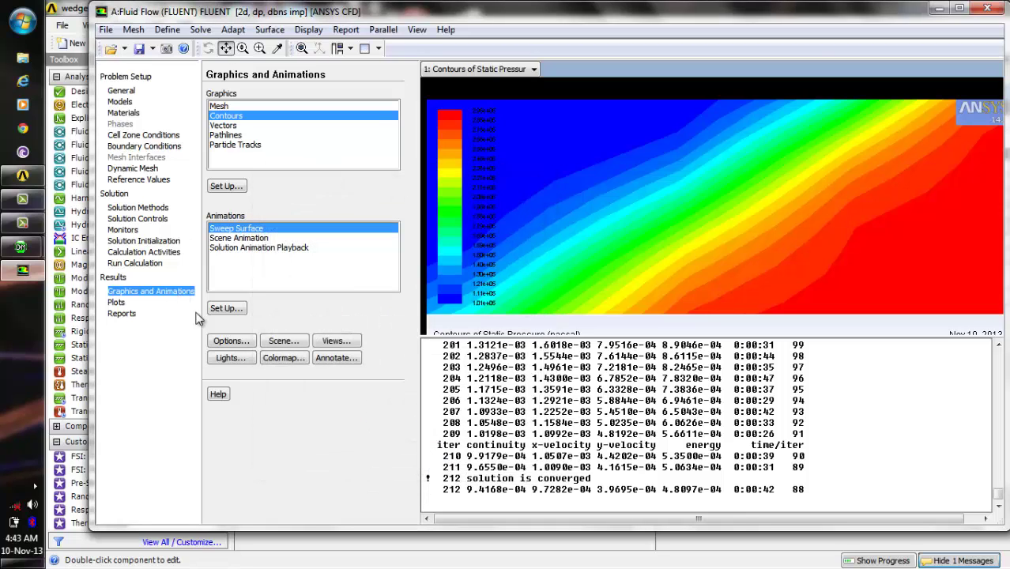
{"action": "left_click_drag", "start_coordinate": [684, 253], "coordinate": [743, 180]}
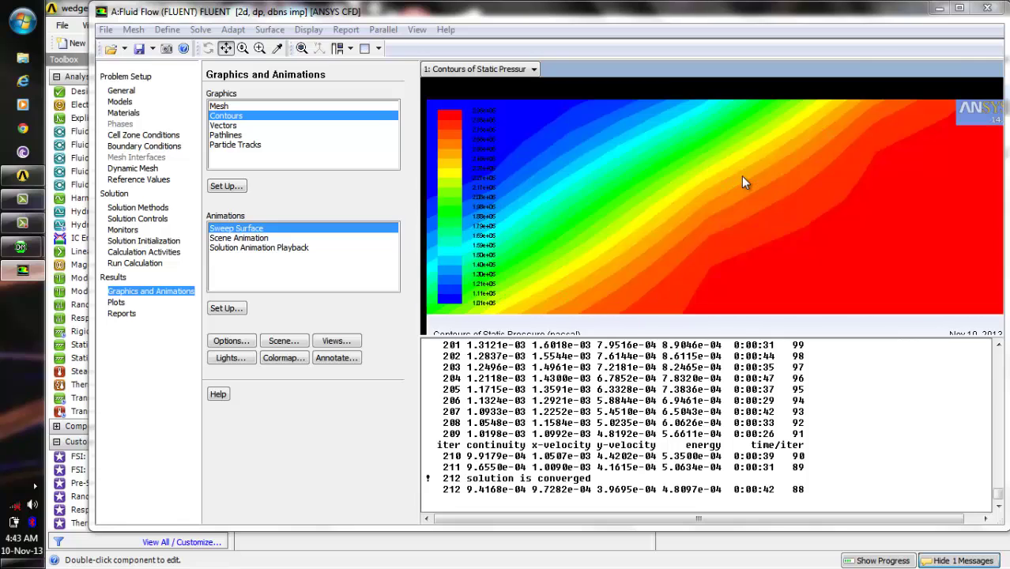
{"action": "left_click", "coordinate": [301, 48]}
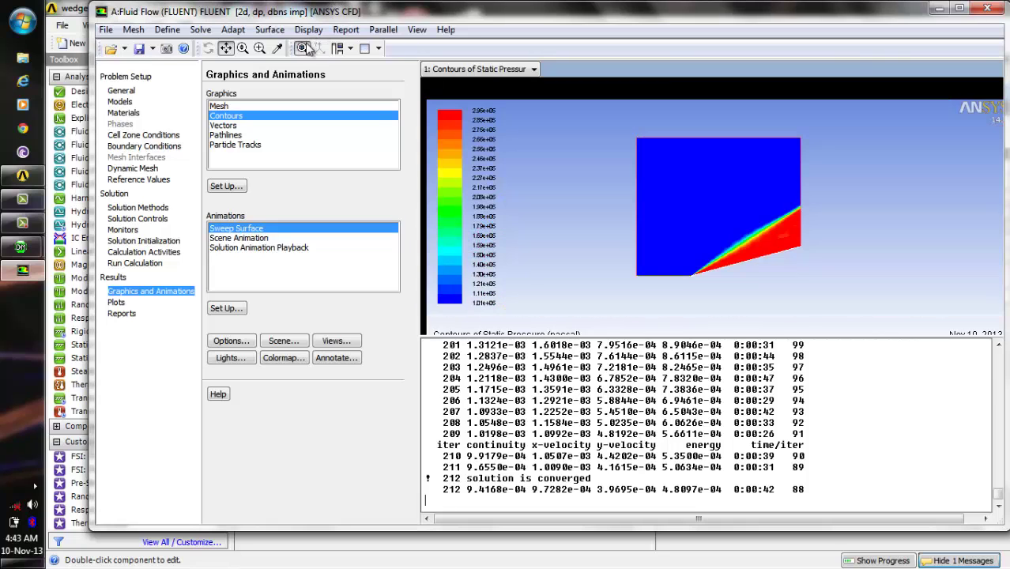